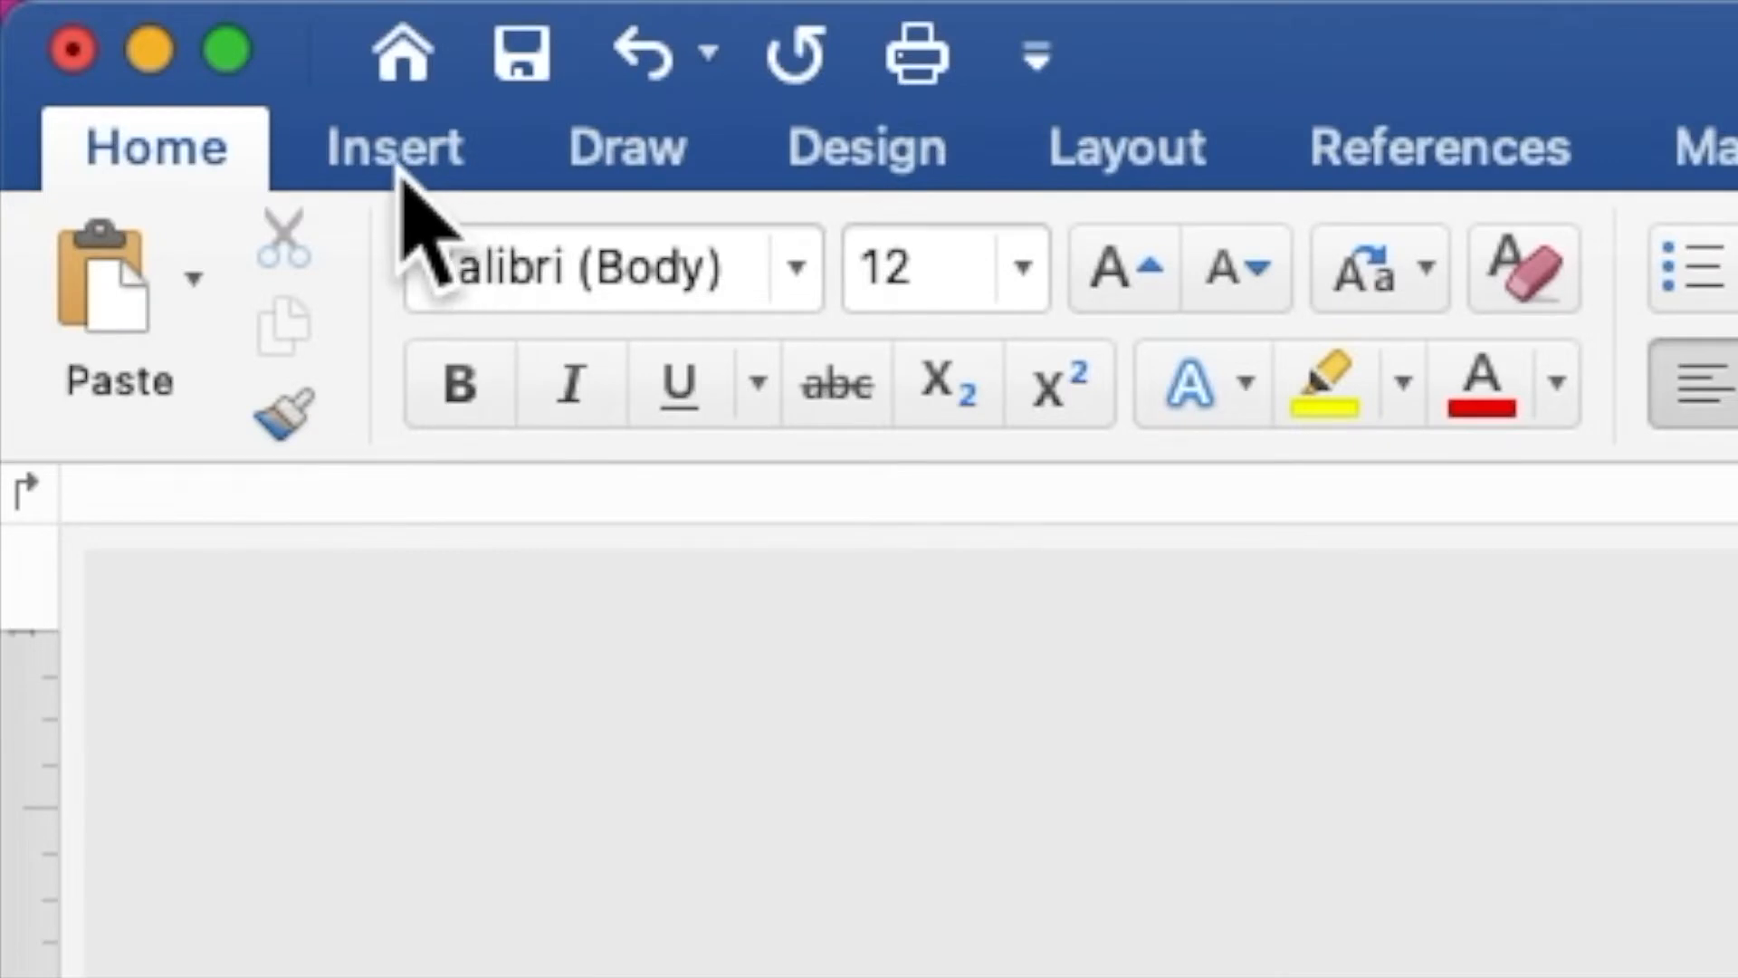
- Insert the picture PEACH RED FLOWERS BORDER.jpg from the peach red folder on the Desktop
left_click(398, 168)
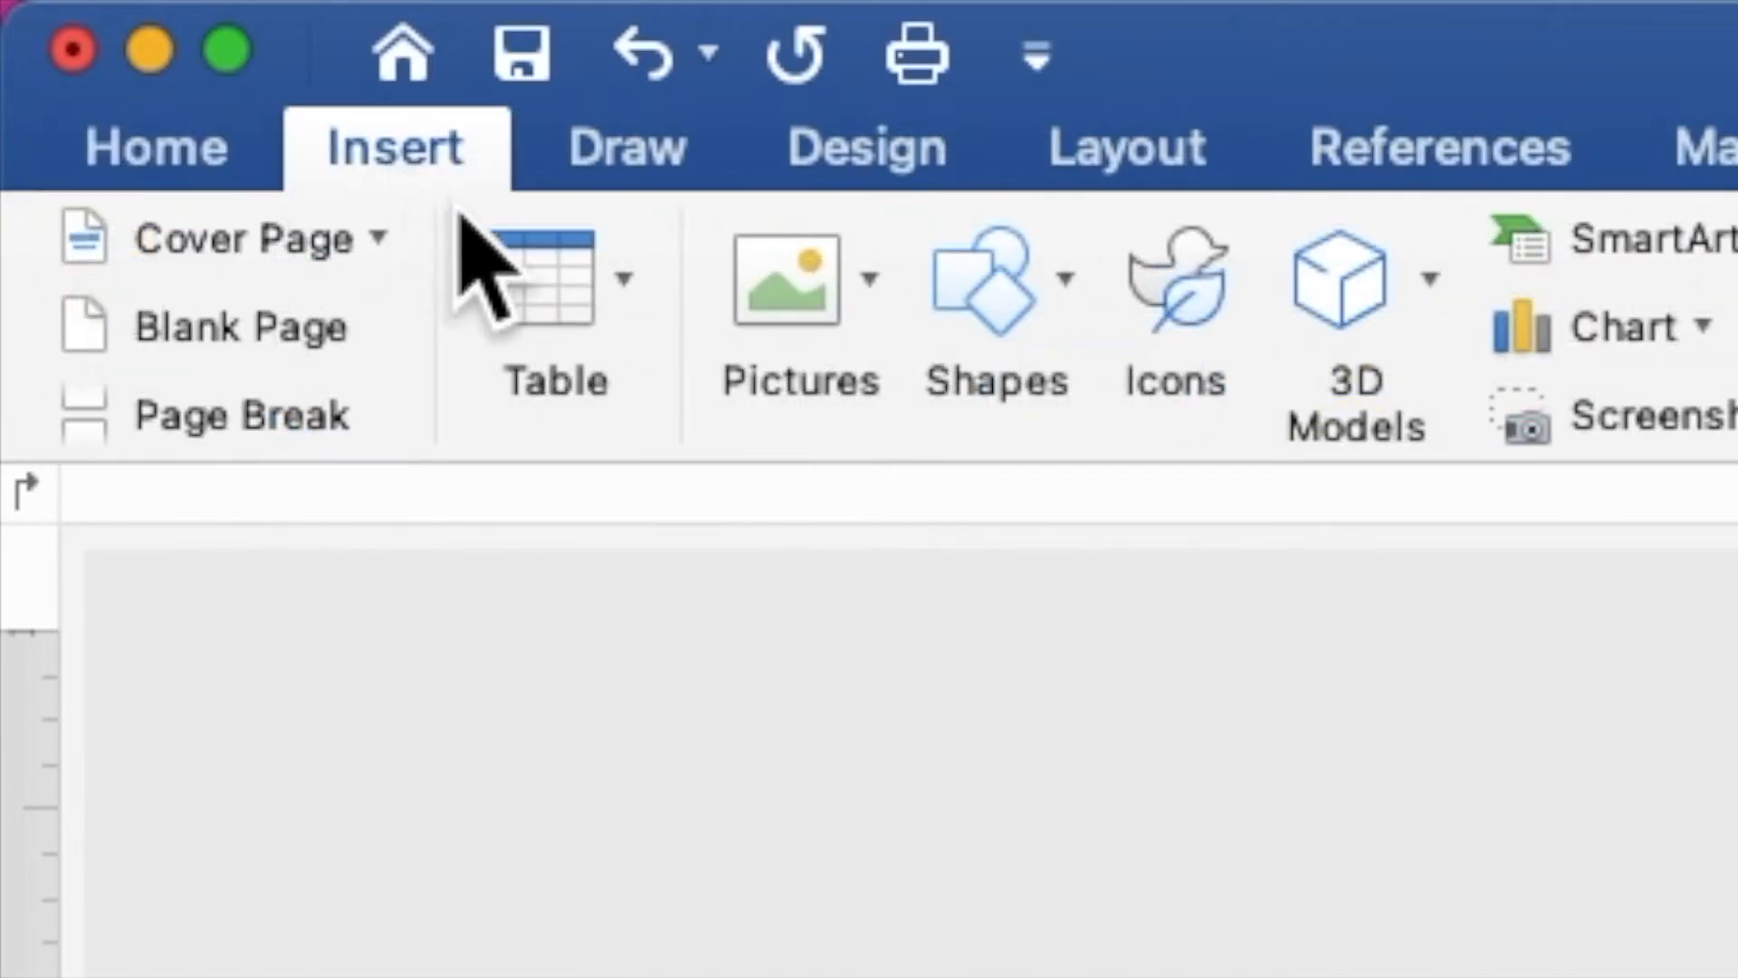
left_click(784, 300)
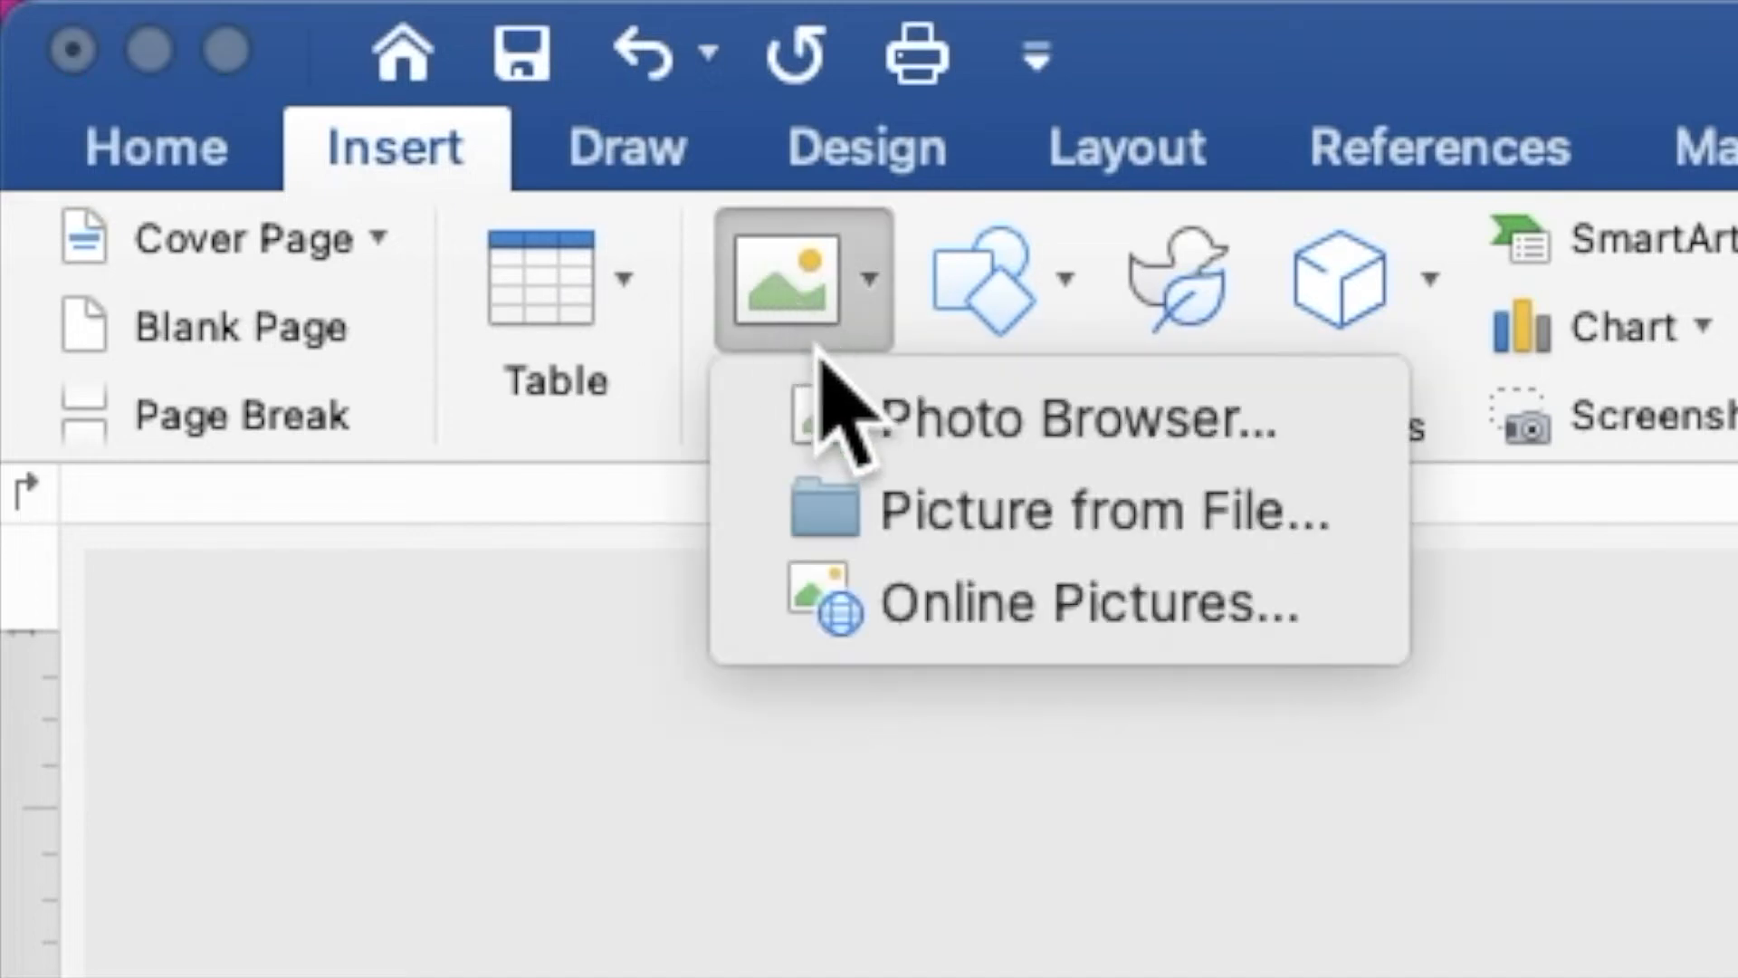
left_click(889, 508)
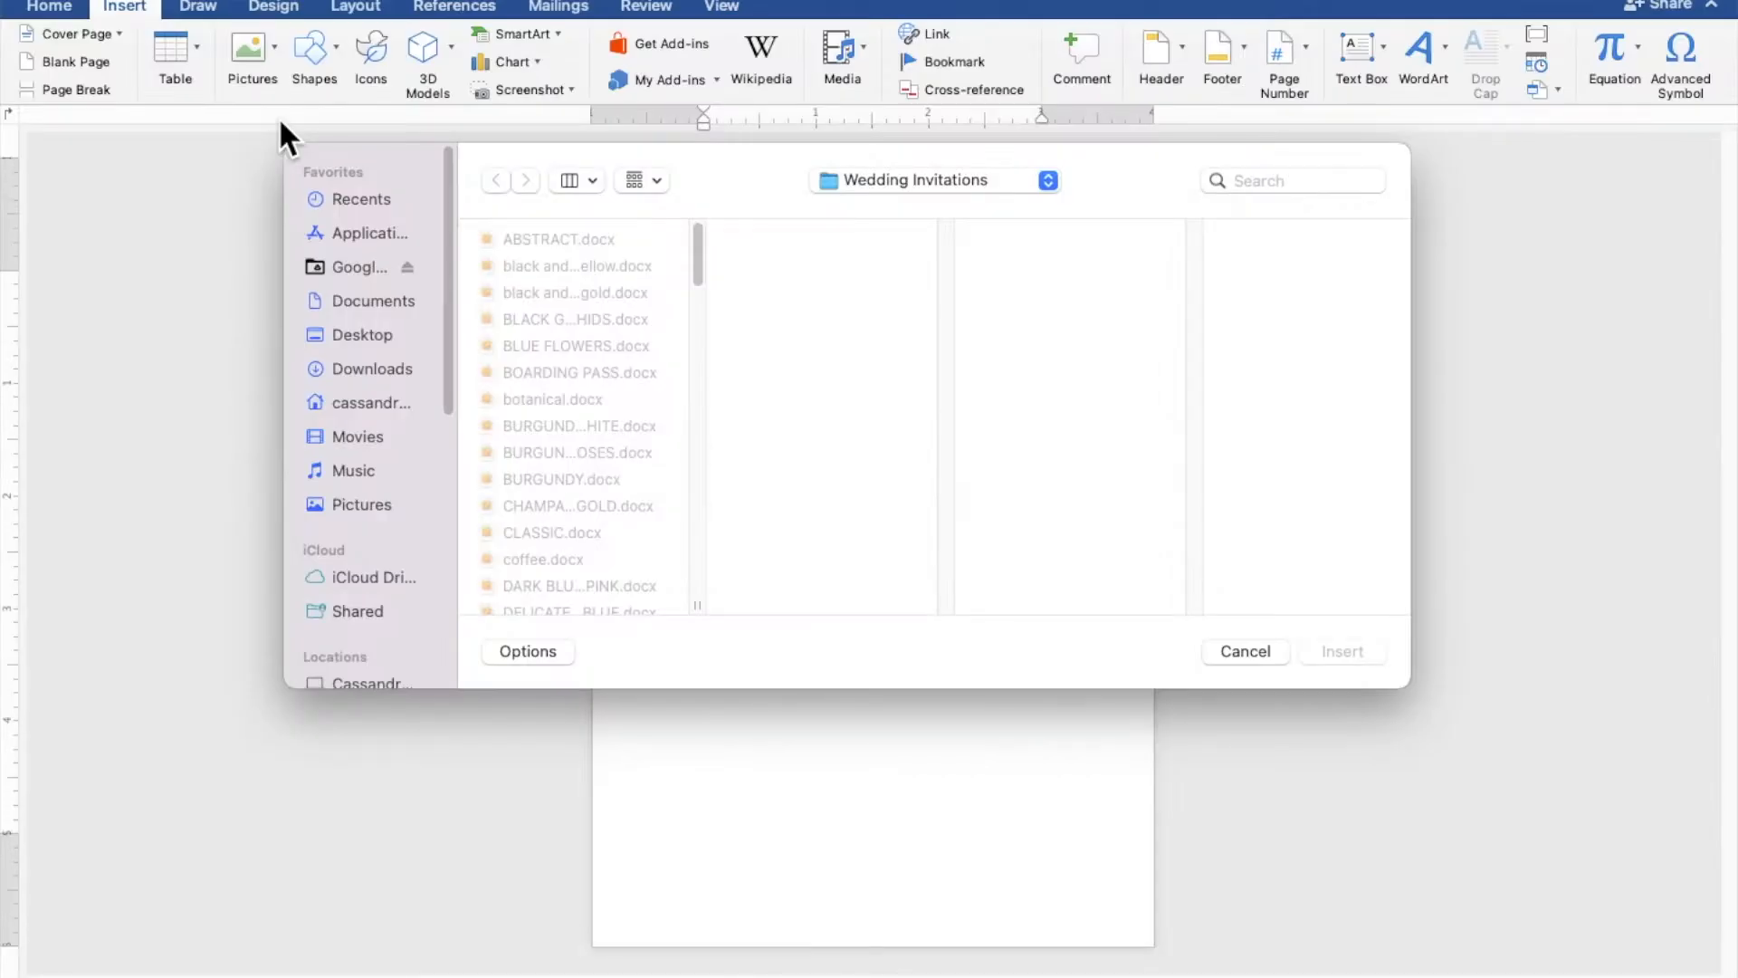
left_click(341, 342)
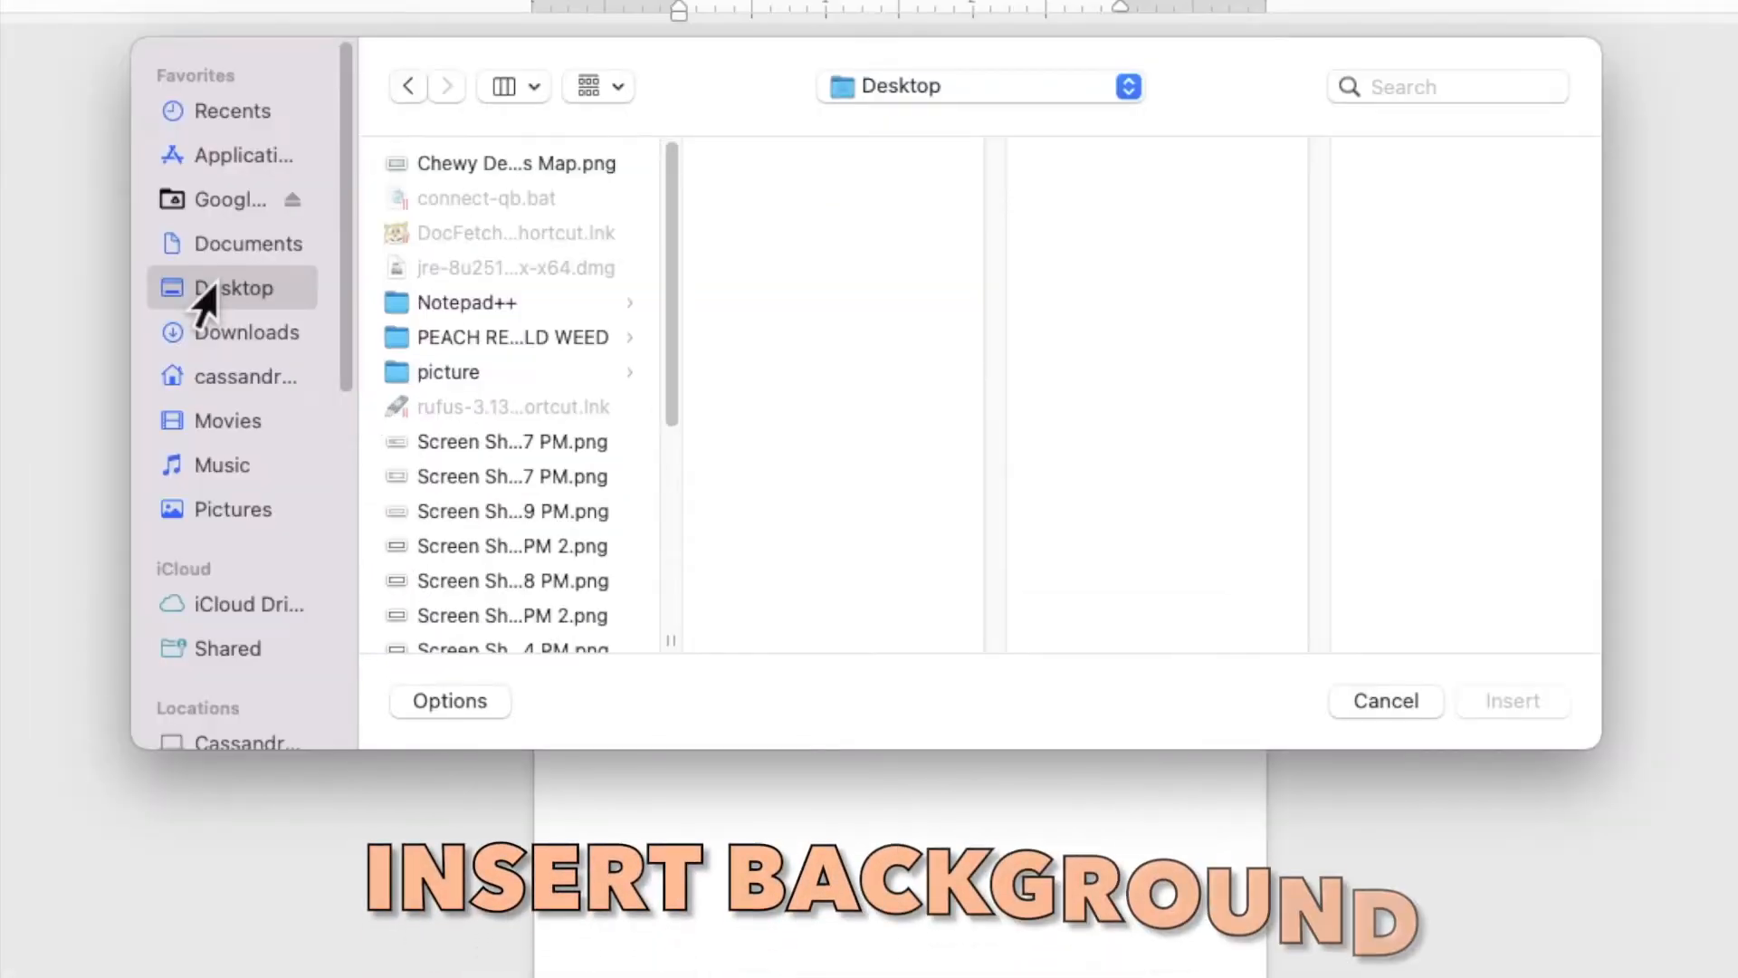
left_click(442, 340)
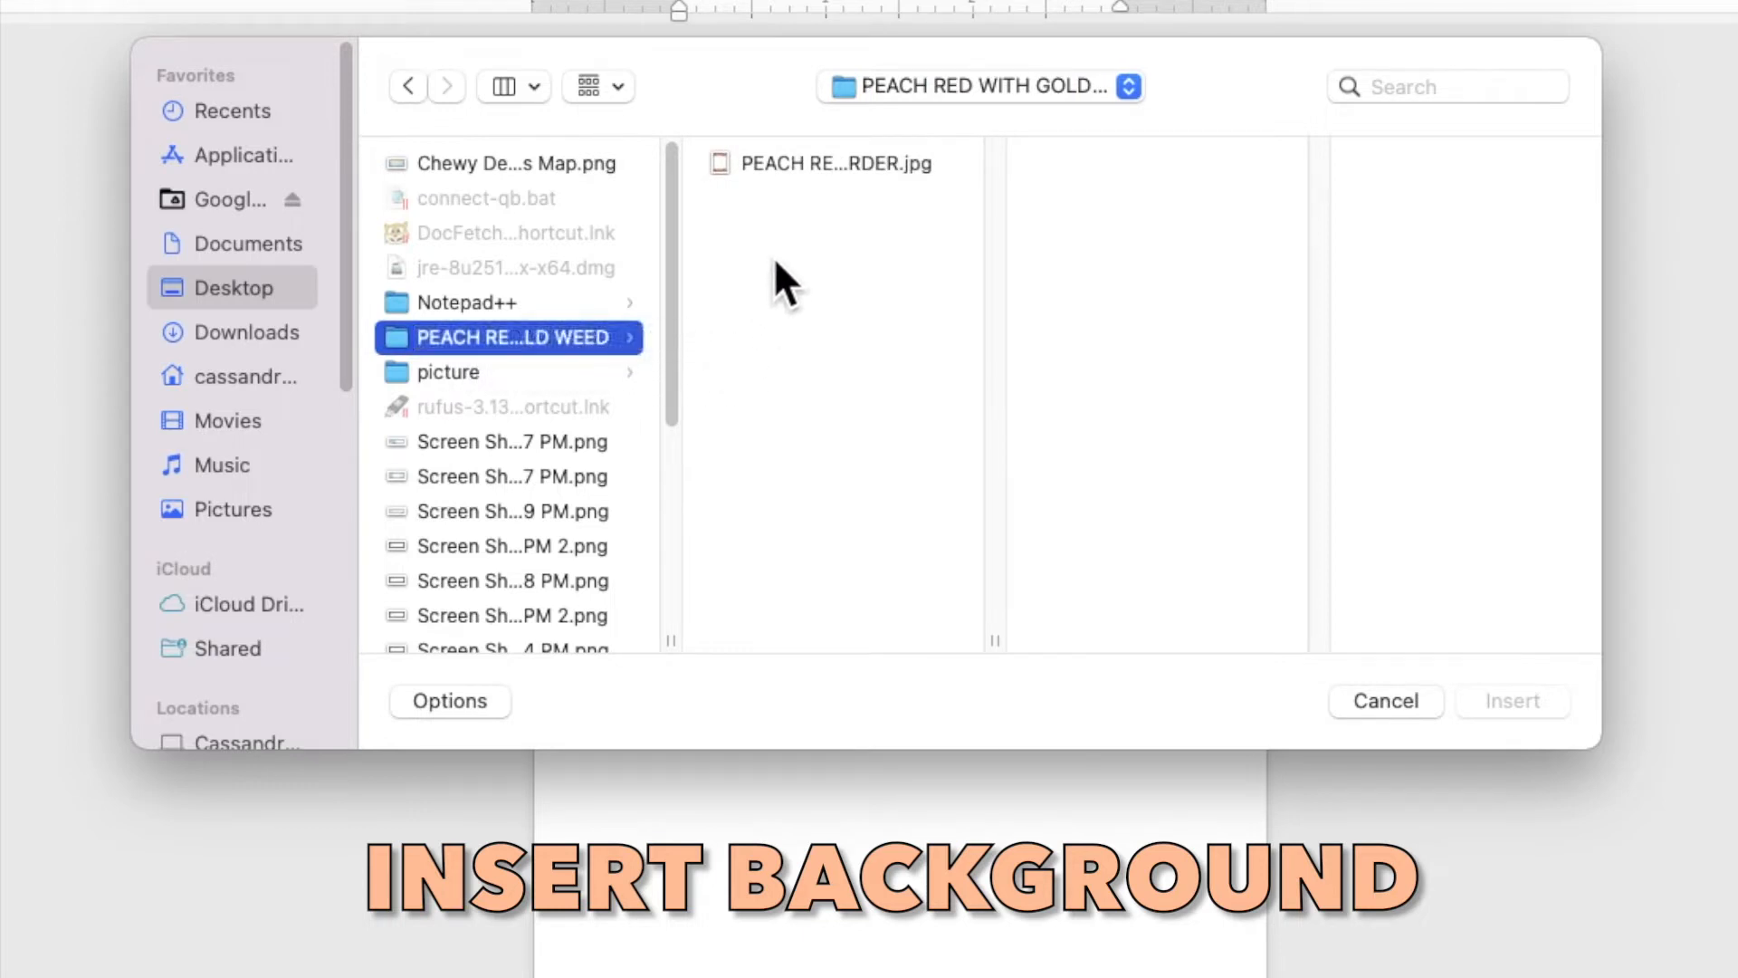
left_click(785, 165)
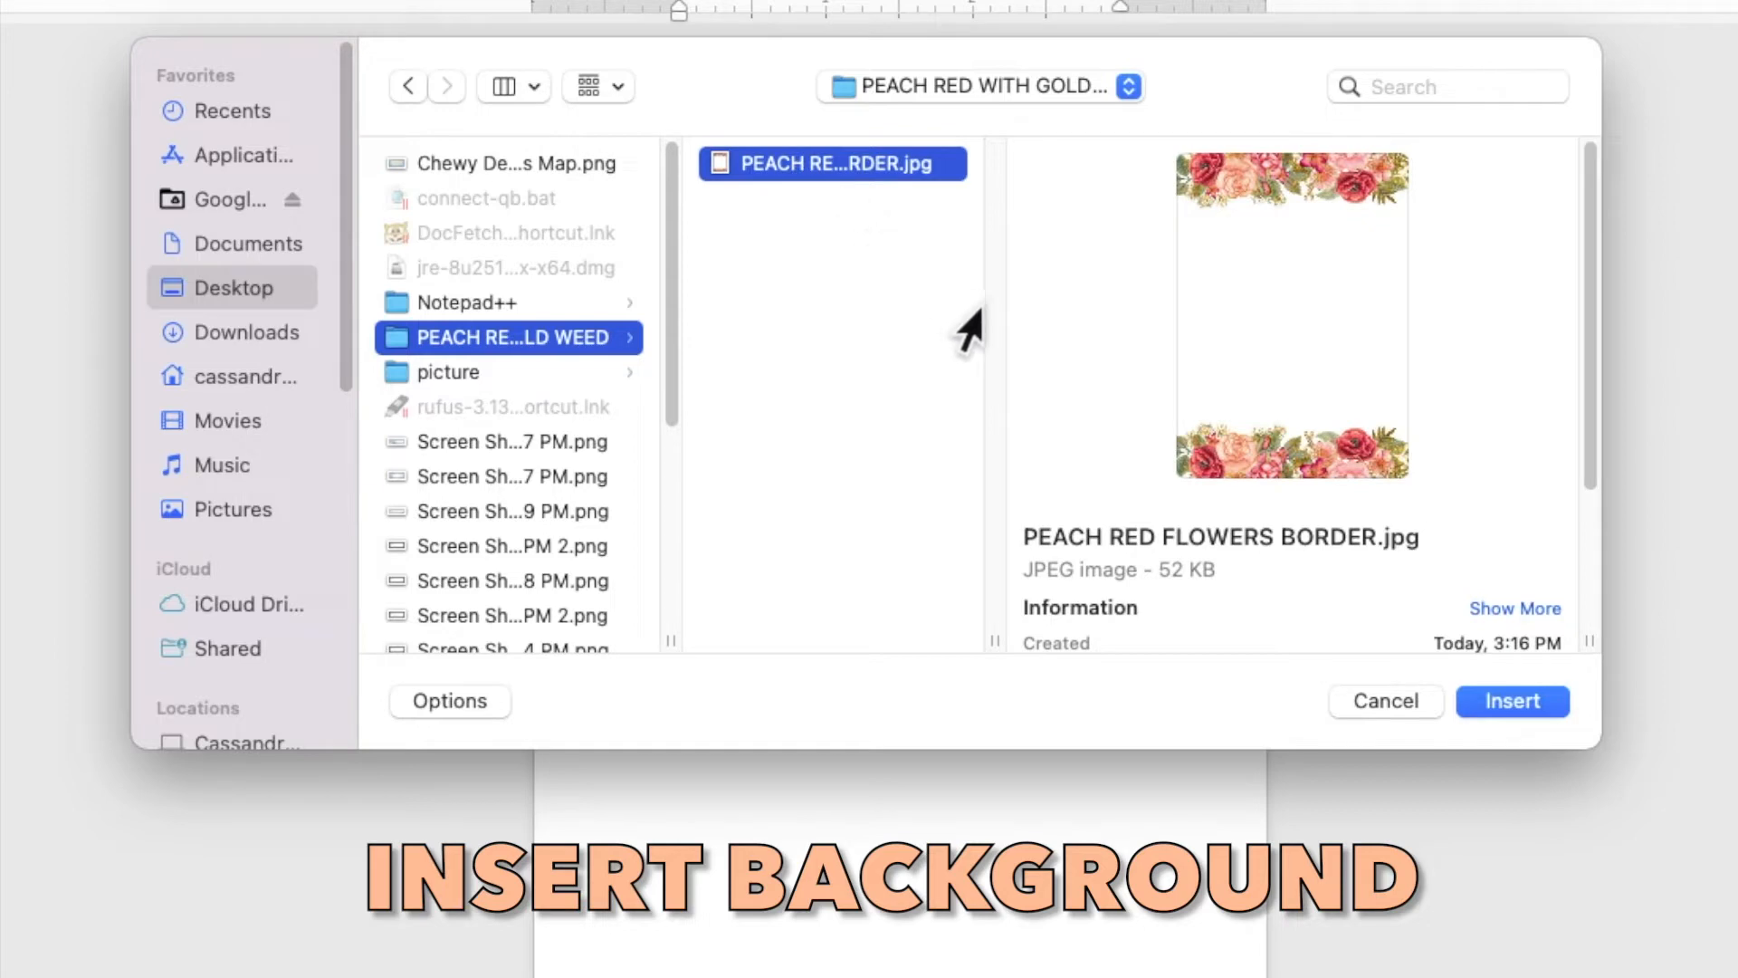
left_click(1502, 693)
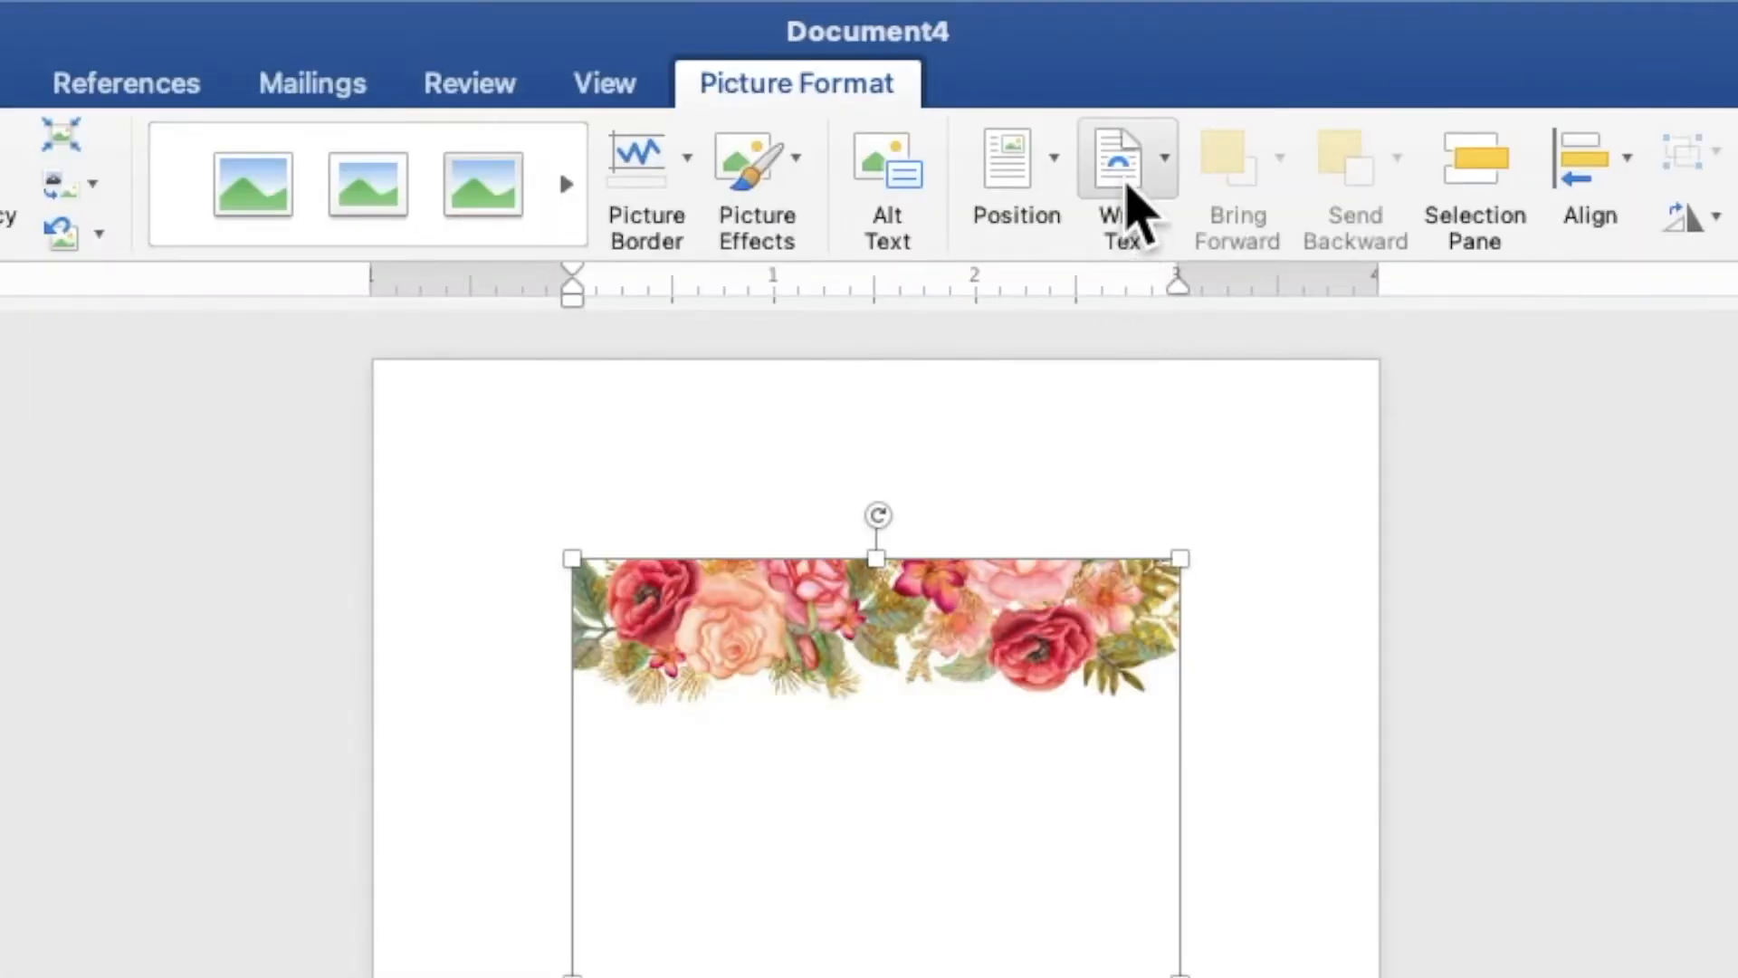
- Place the floral picture behind text, align it with the page's top-left corner, and enlarge it to 7" high by 5" wide, filling the page
left_click(1014, 86)
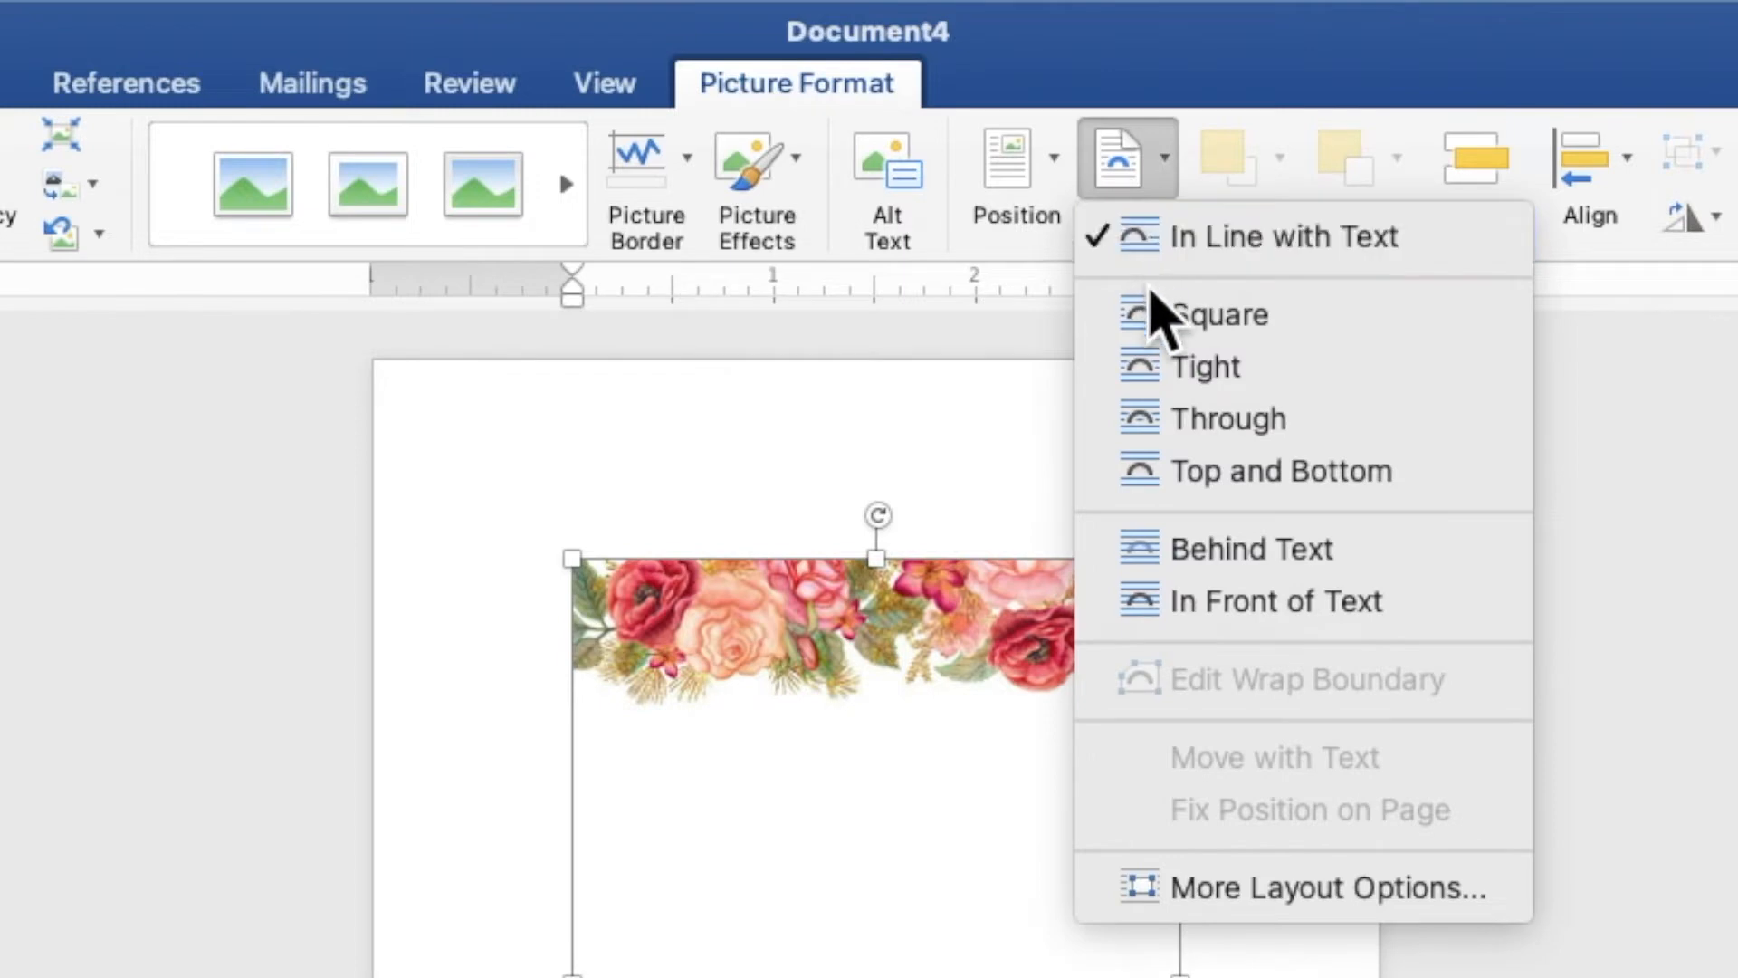
left_click(1217, 549)
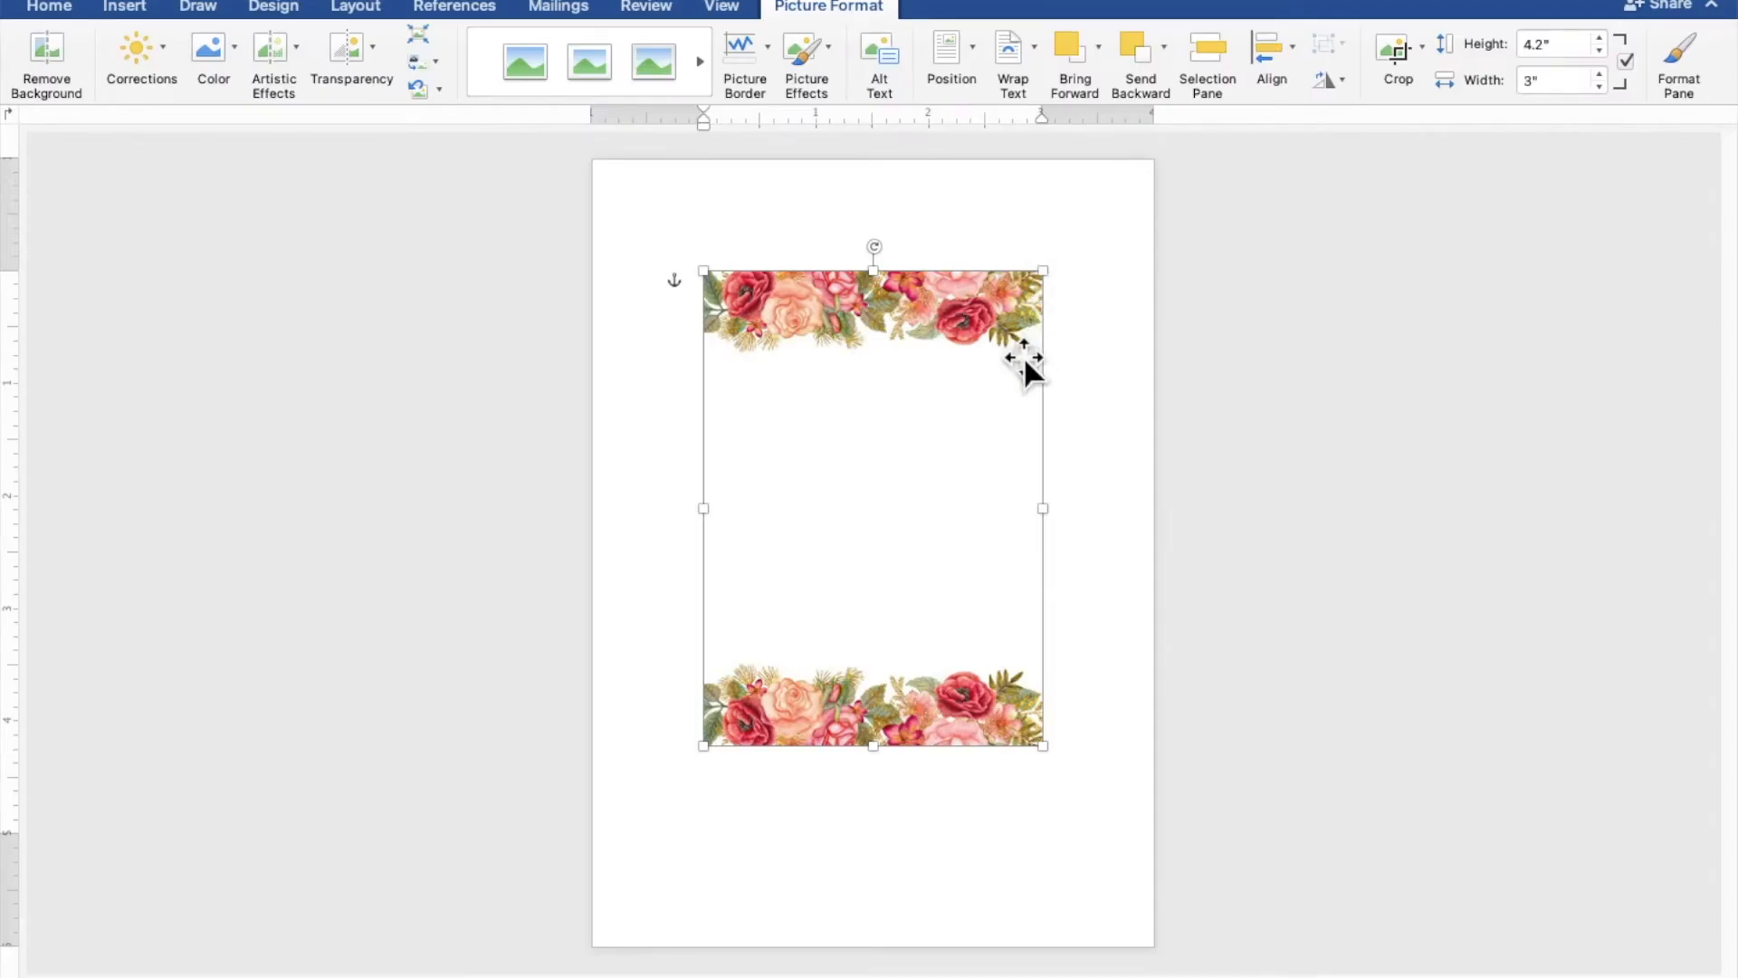
left_click_drag(1018, 385, 906, 275)
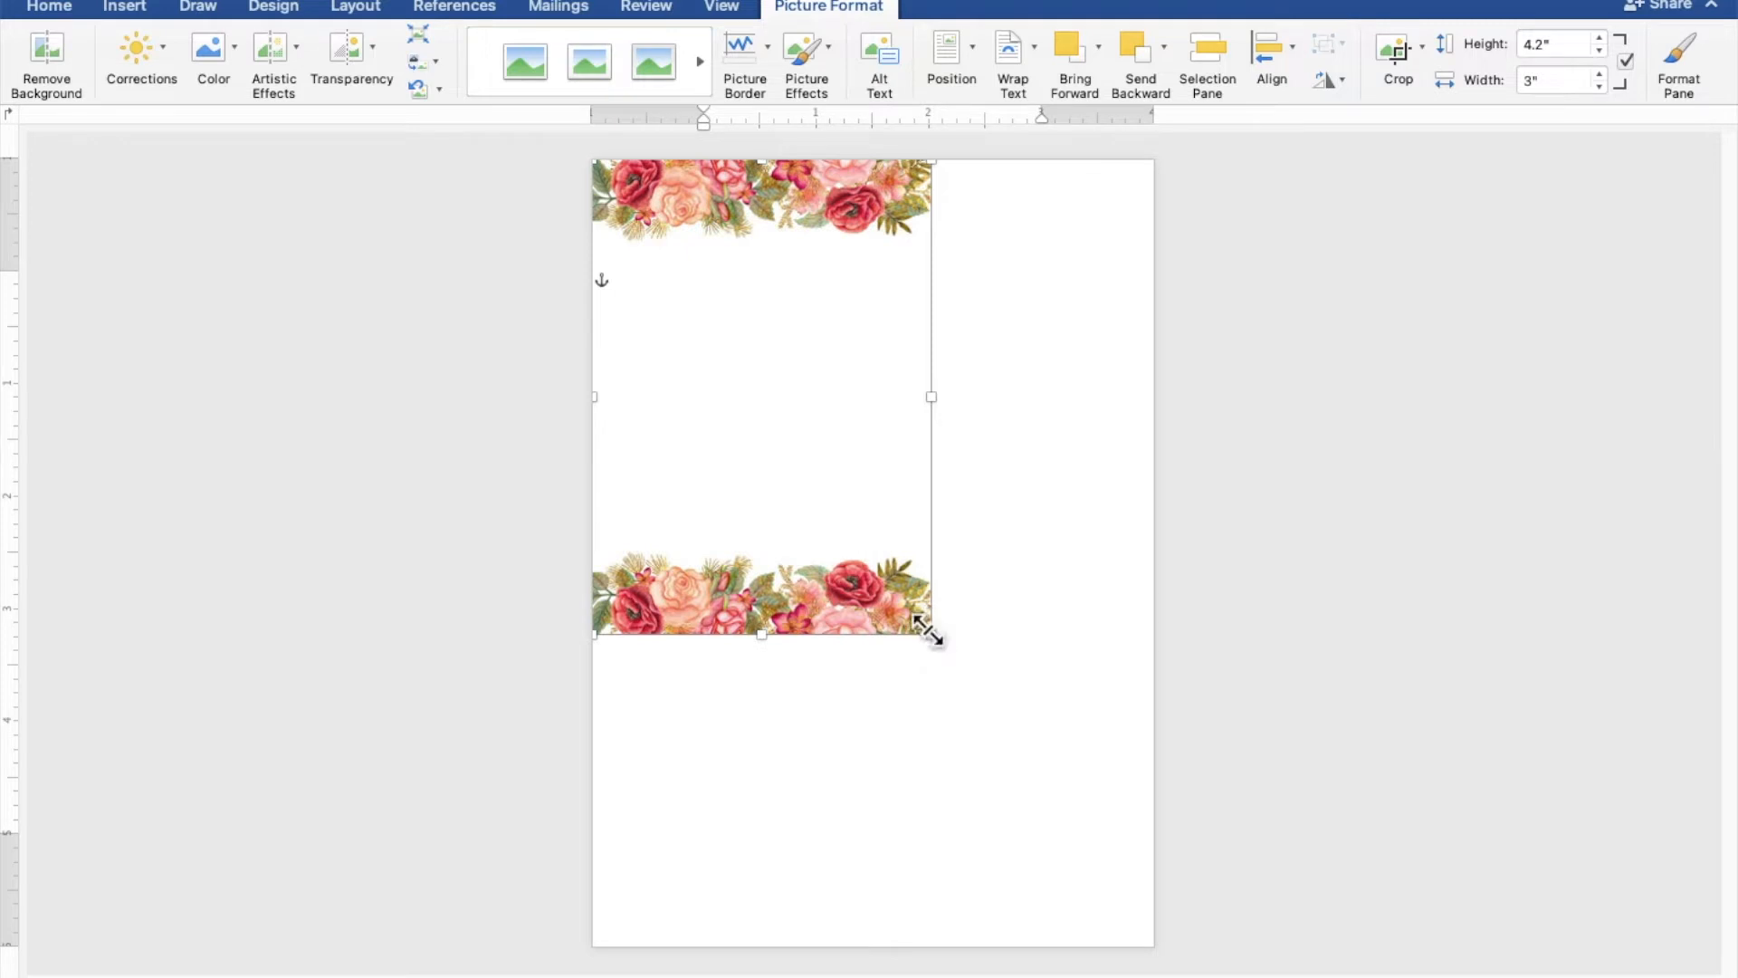
left_click_drag(930, 631, 1158, 941)
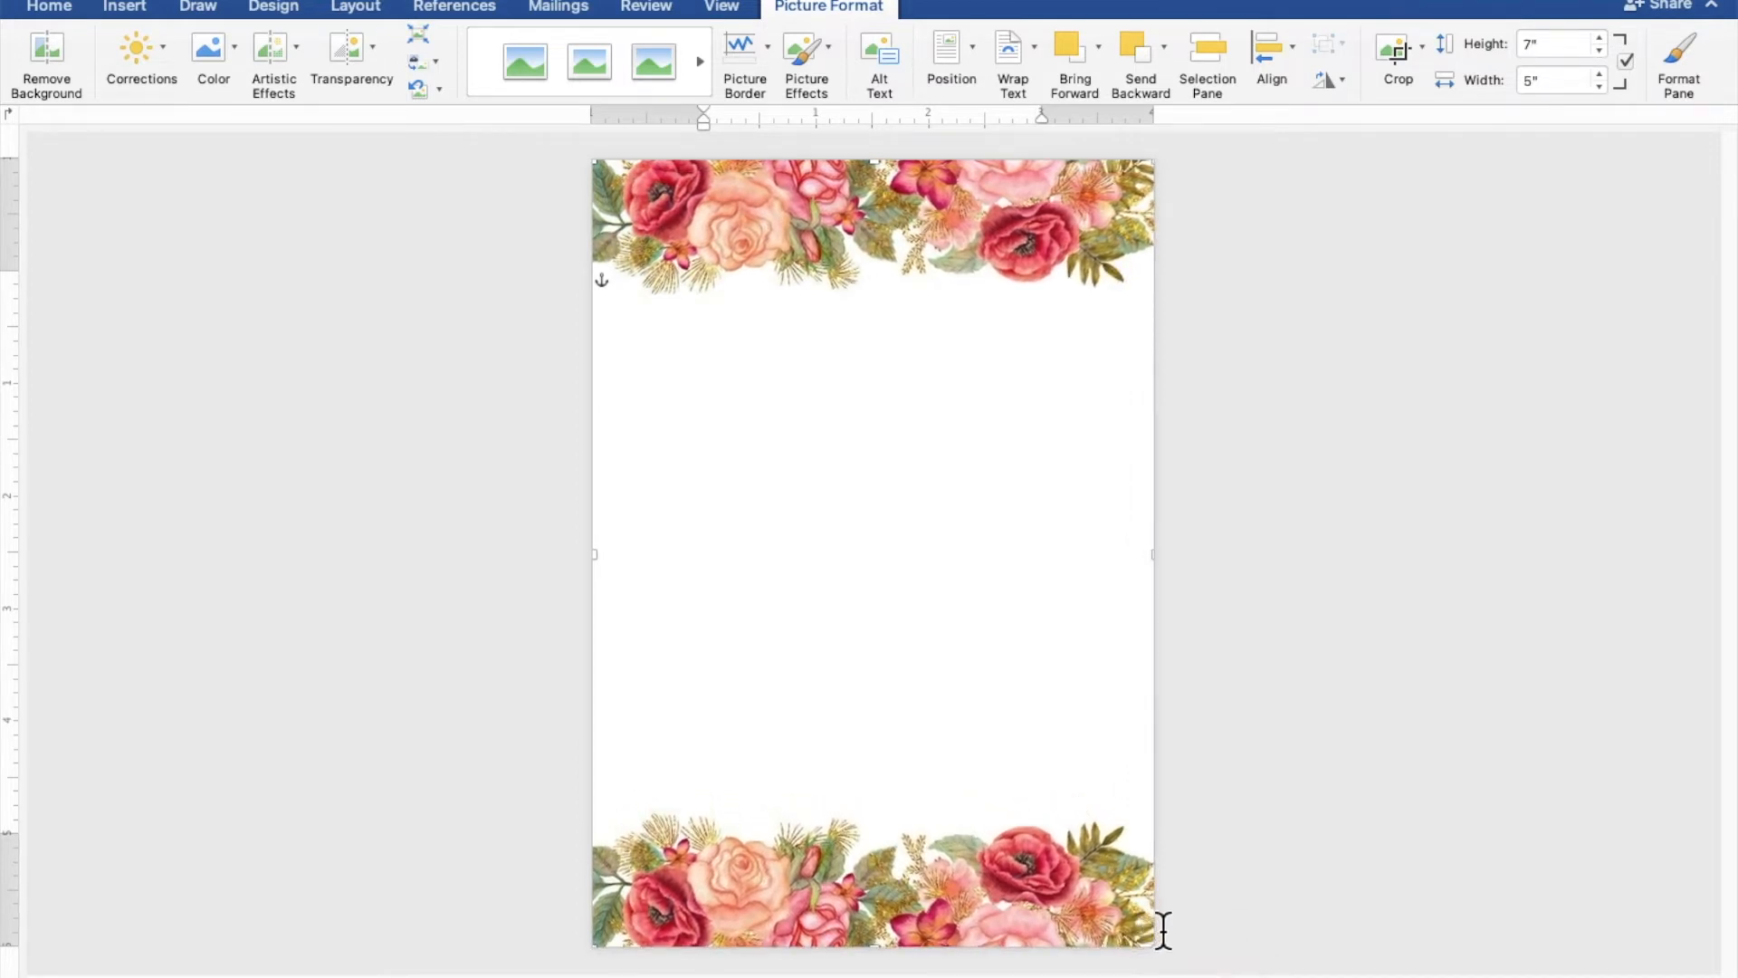
left_click(1398, 741)
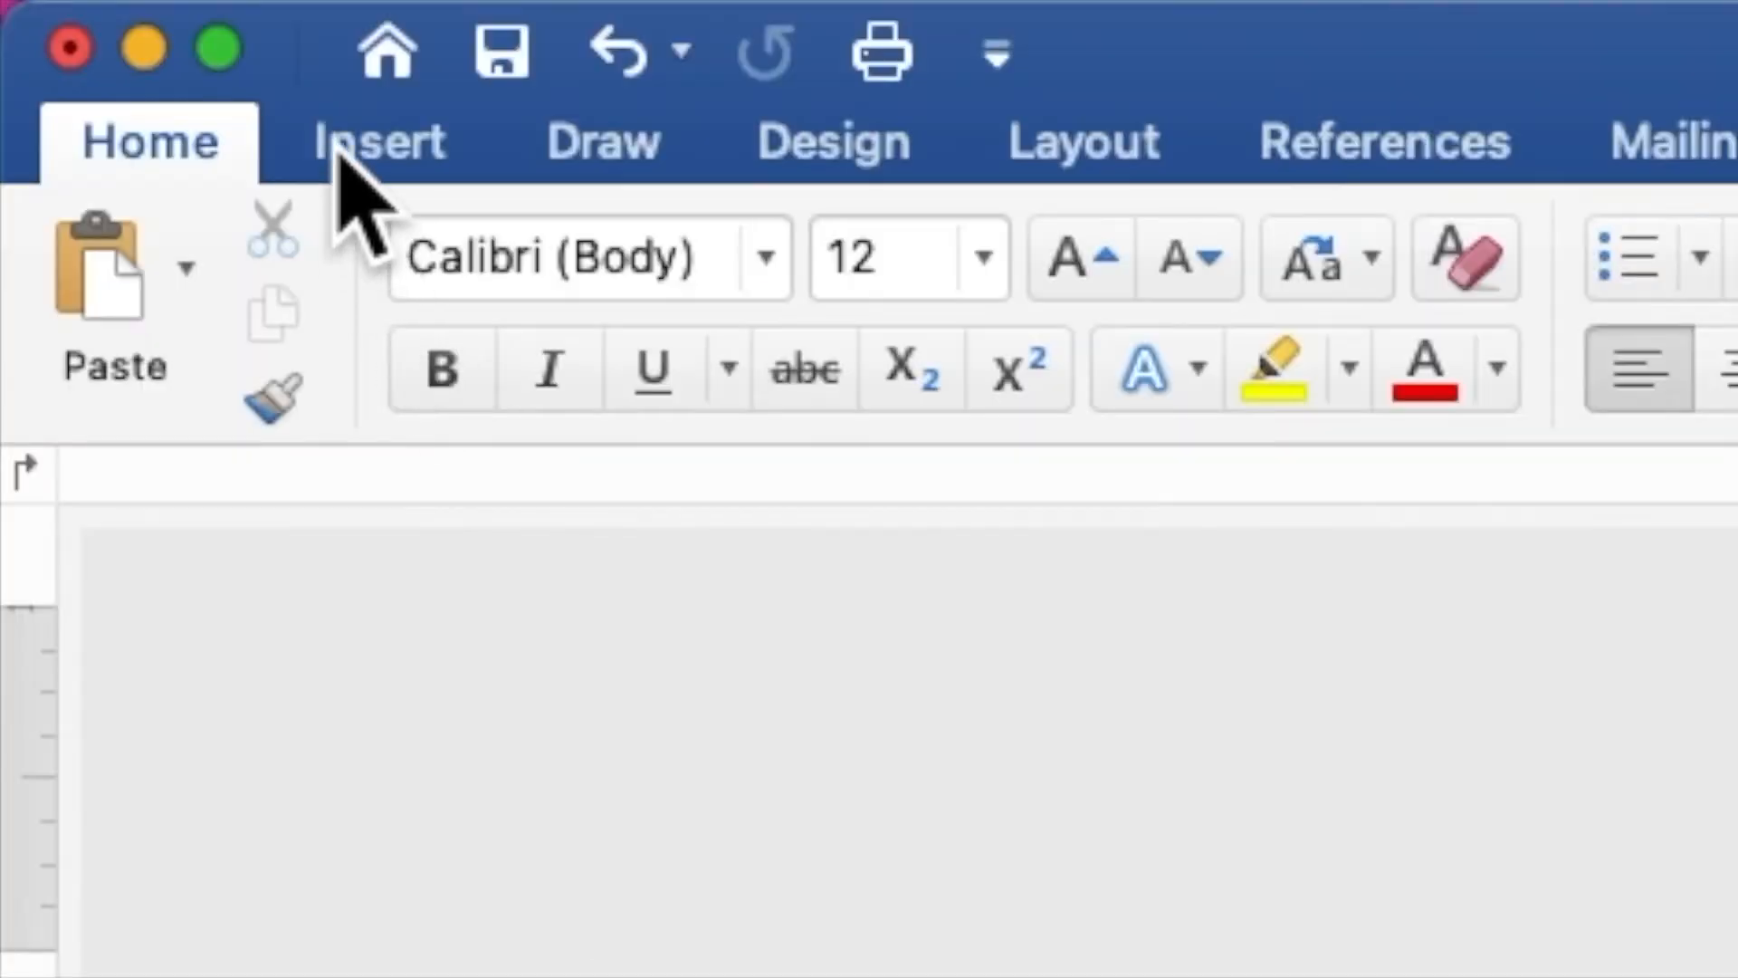
- Draw a rectangle about 4.3" high and 3.58" wide in the blank area between the floral borders
left_click(342, 156)
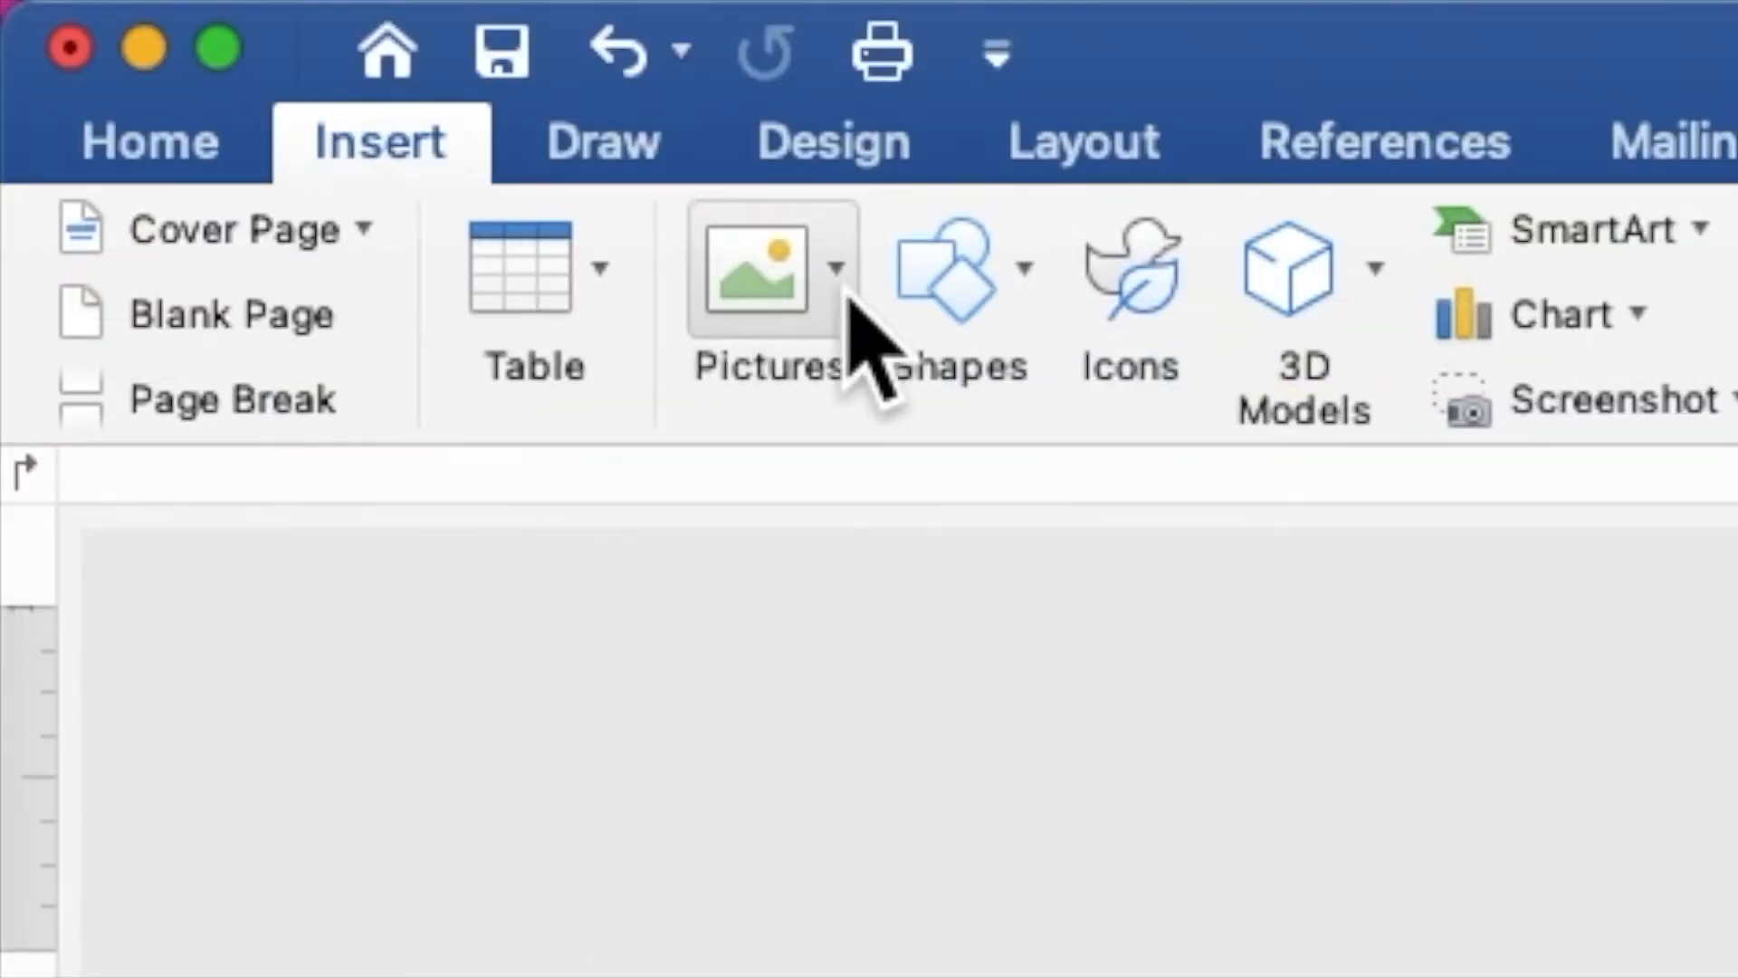
left_click(948, 330)
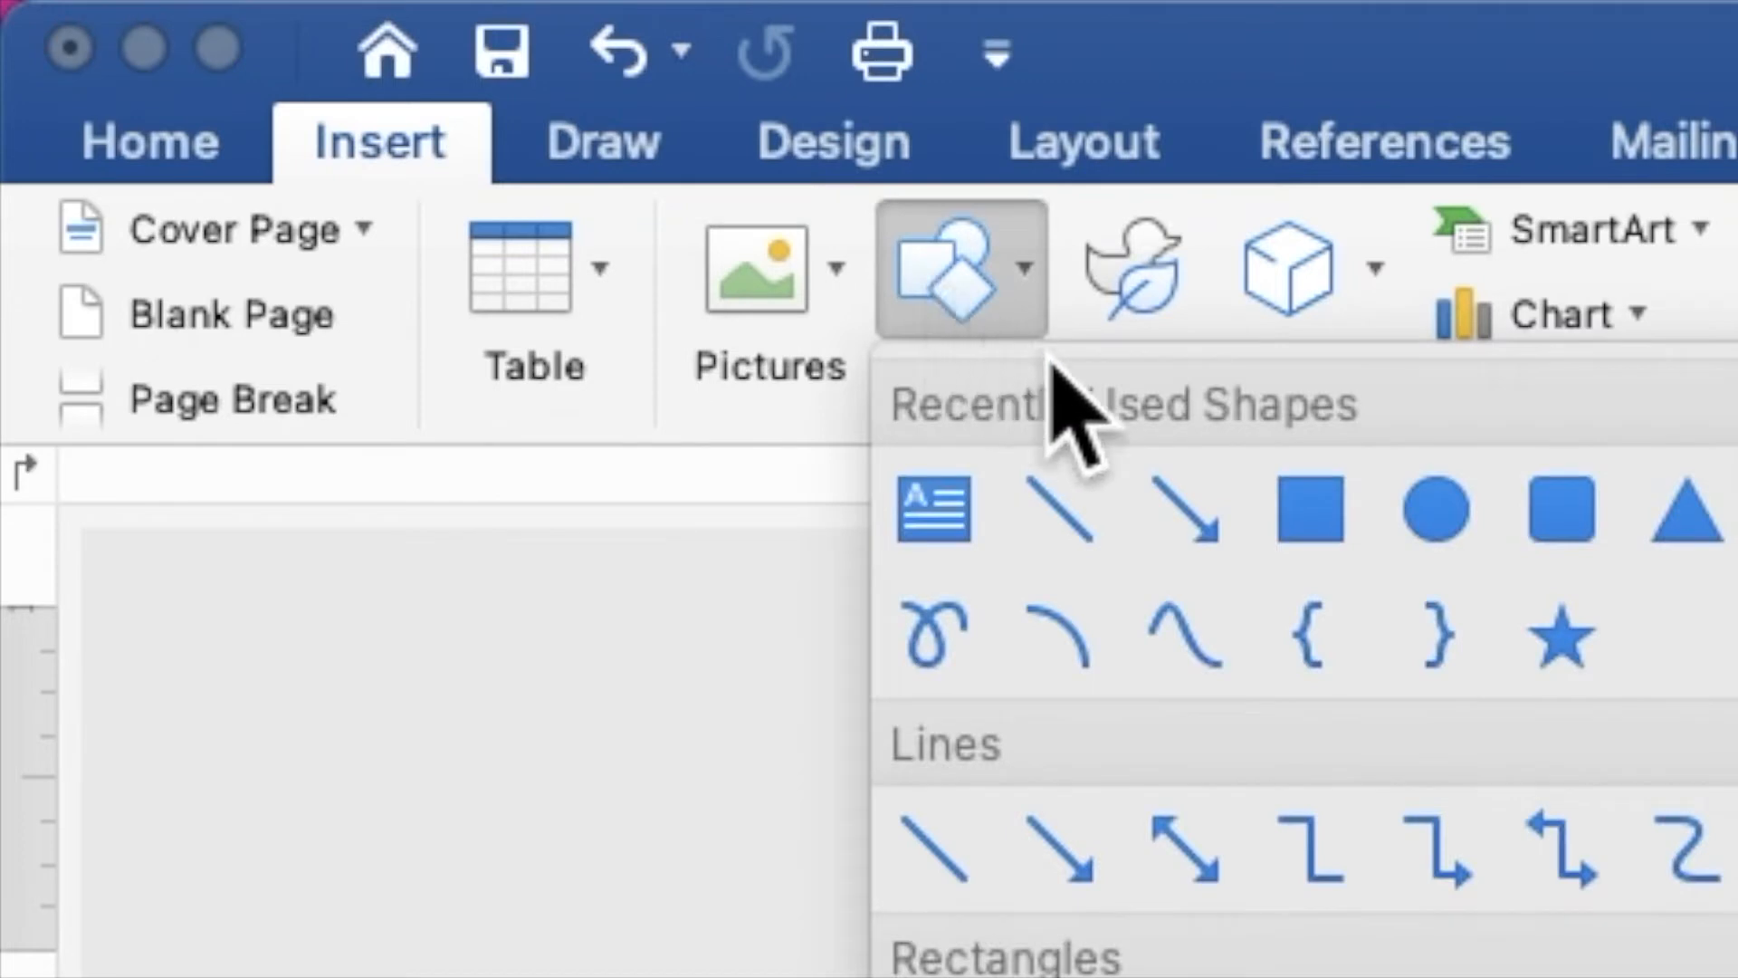
left_click(1312, 530)
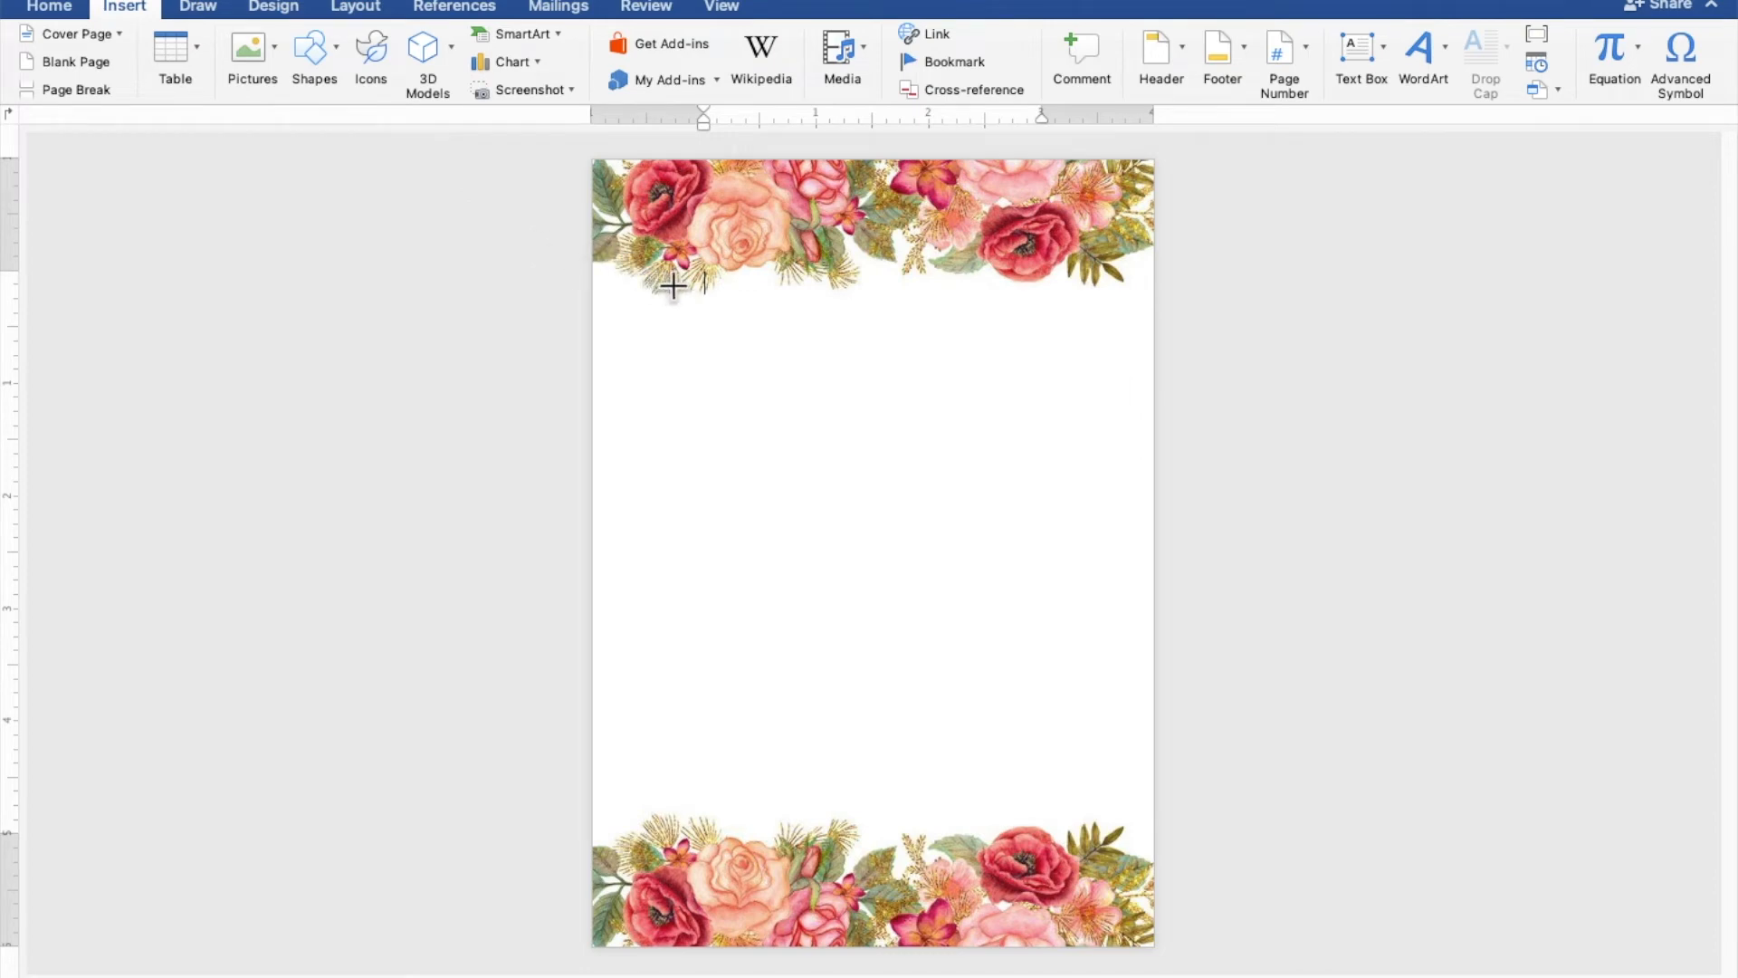
mouse_move(677, 285)
left_mouse_down()
mouse_move(947, 725)
mouse_move(1082, 768)
left_mouse_up()
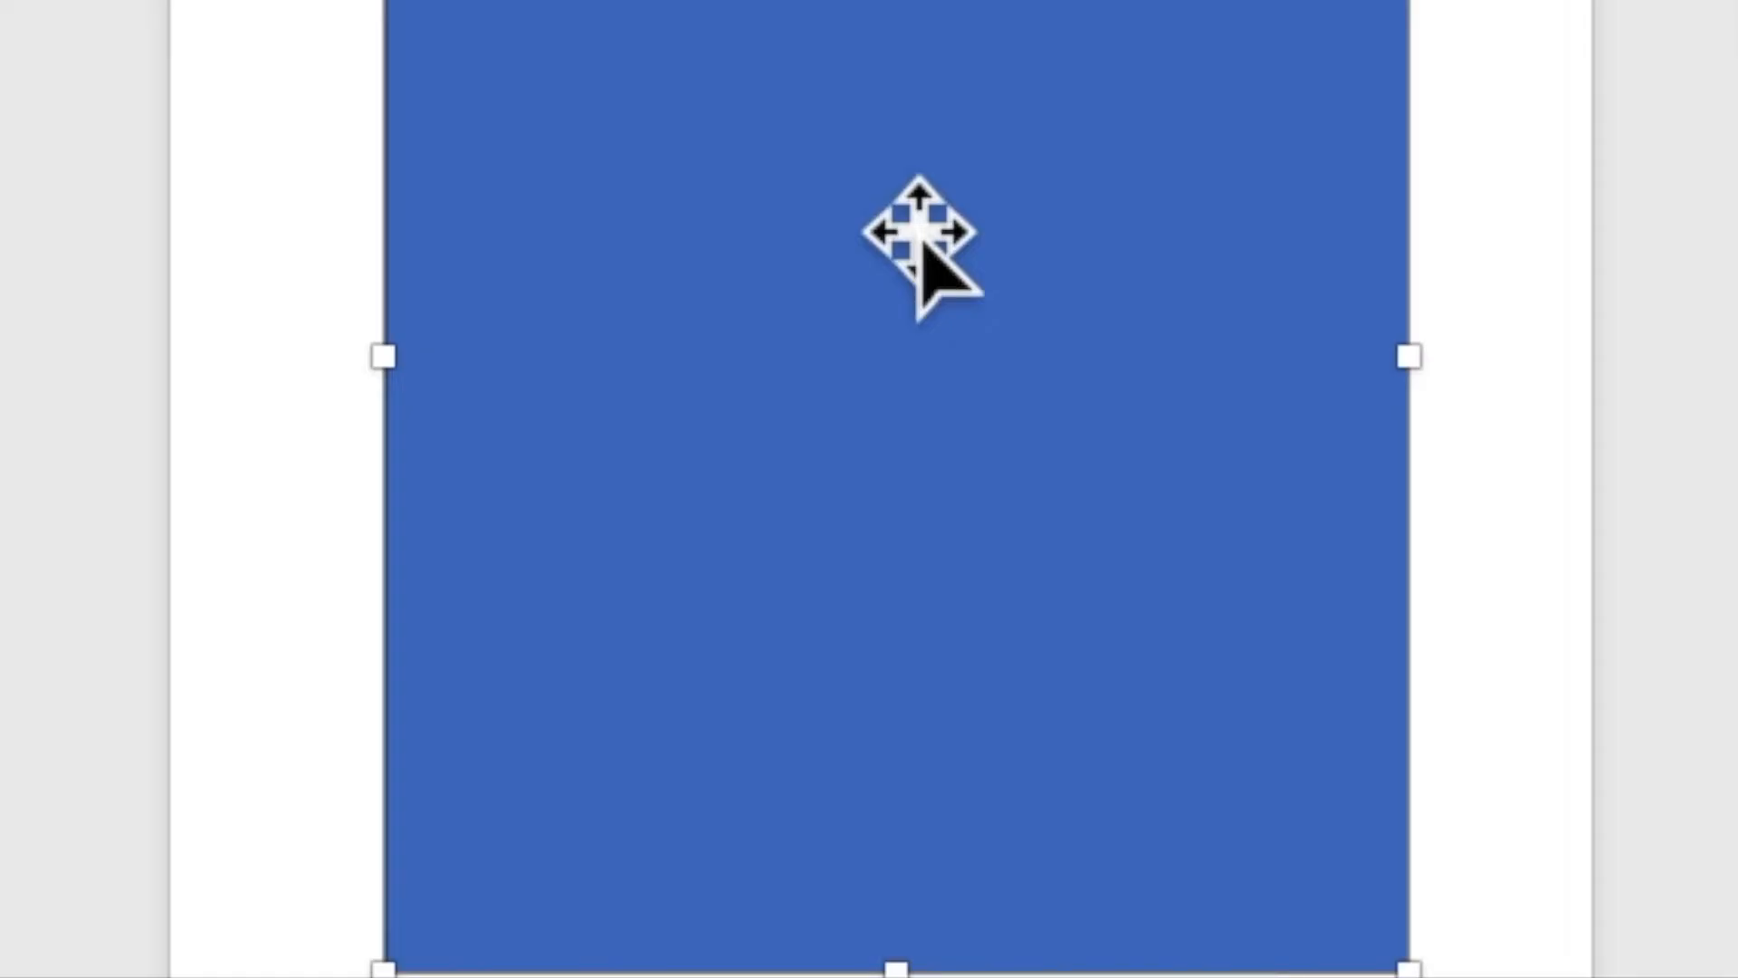
- Add the text "TOGETHER WITH THEIR FAMILIES" inside the rectangle, followed by a blank line
right_click(920, 232)
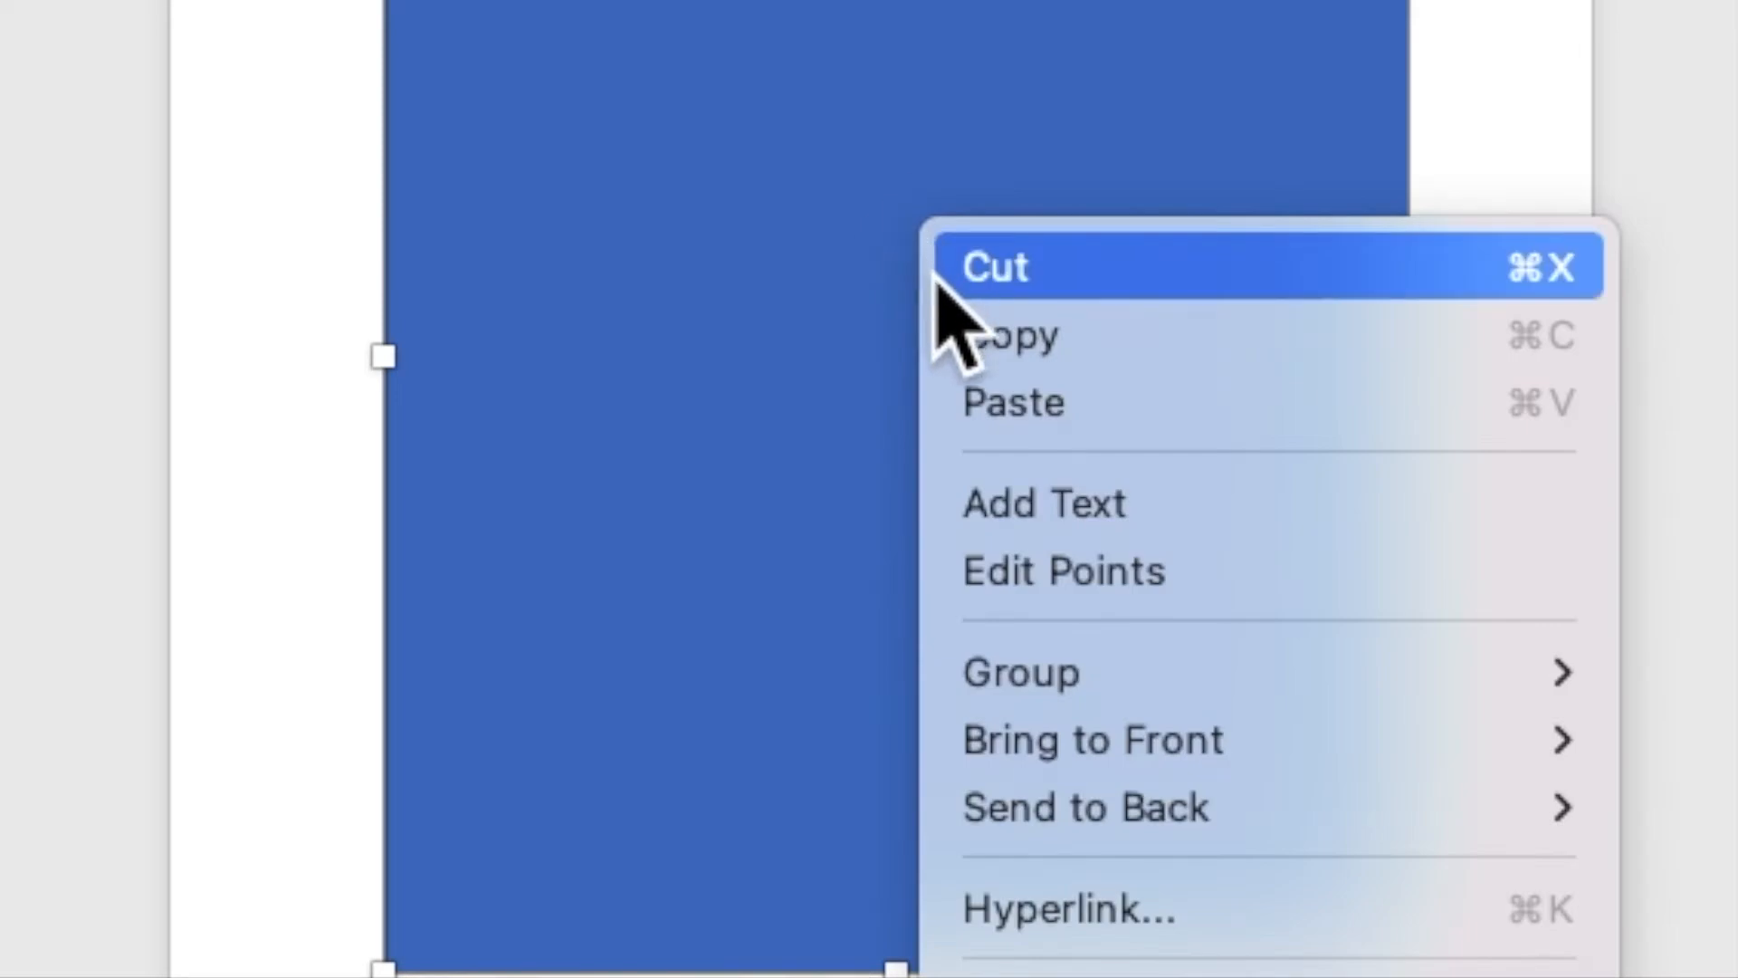
left_click(1008, 504)
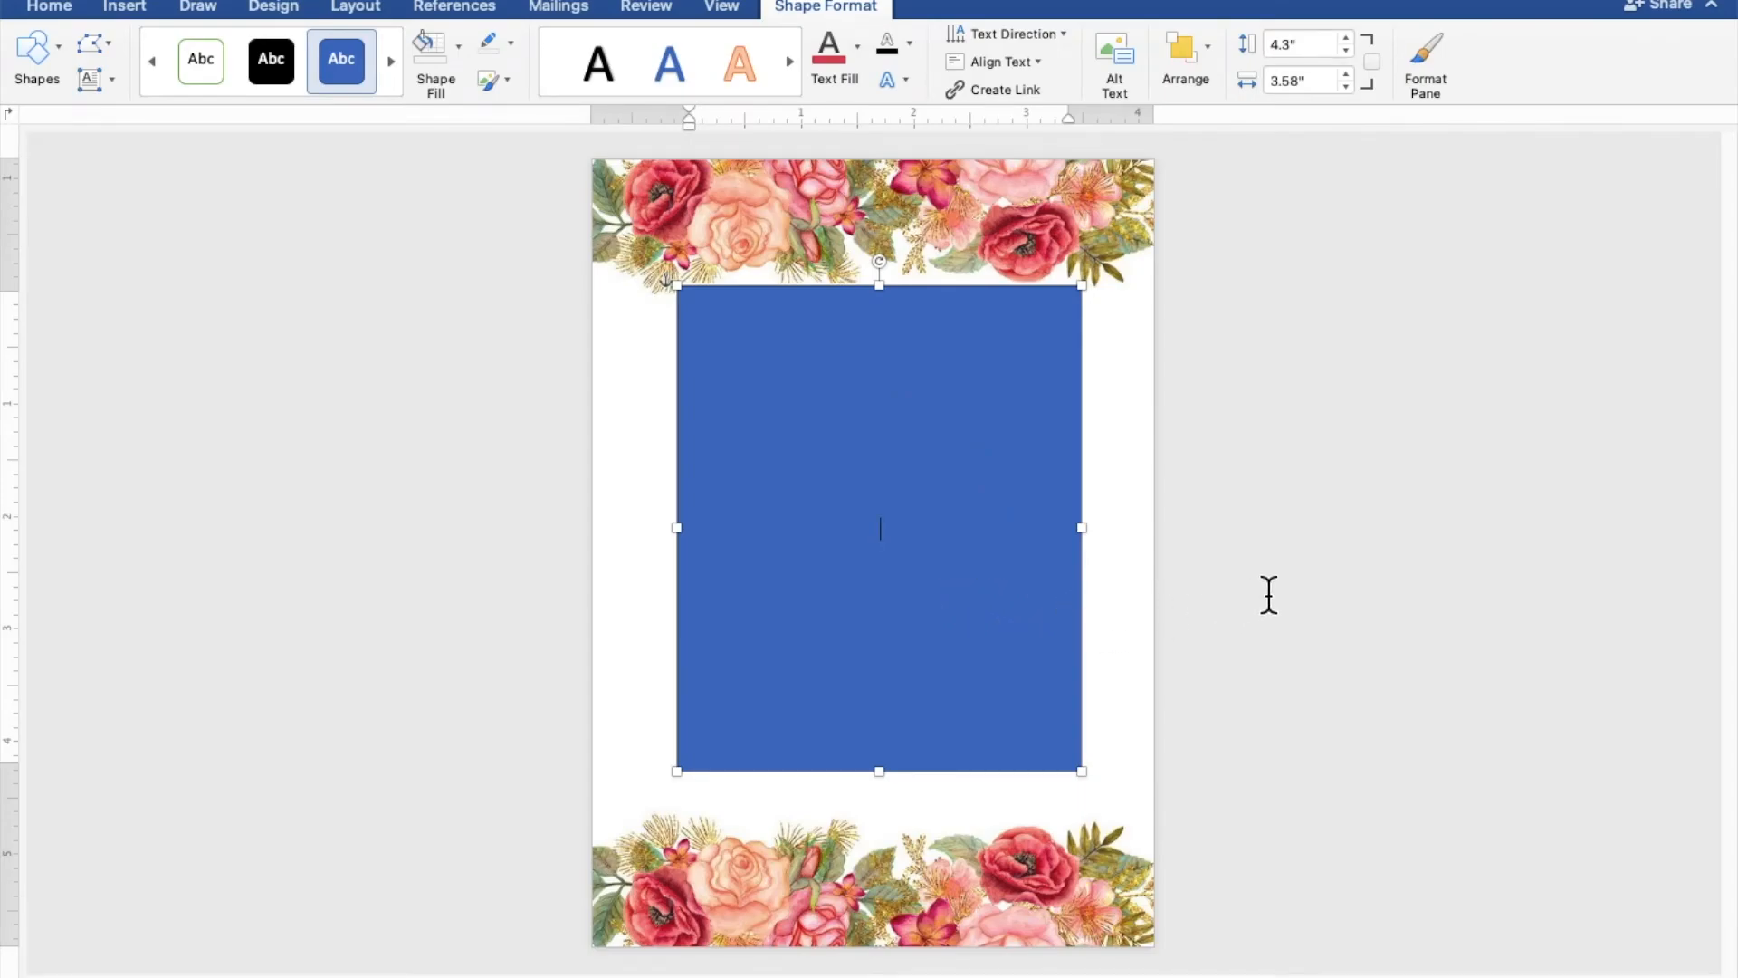
scroll(1269, 595, "up", 8)
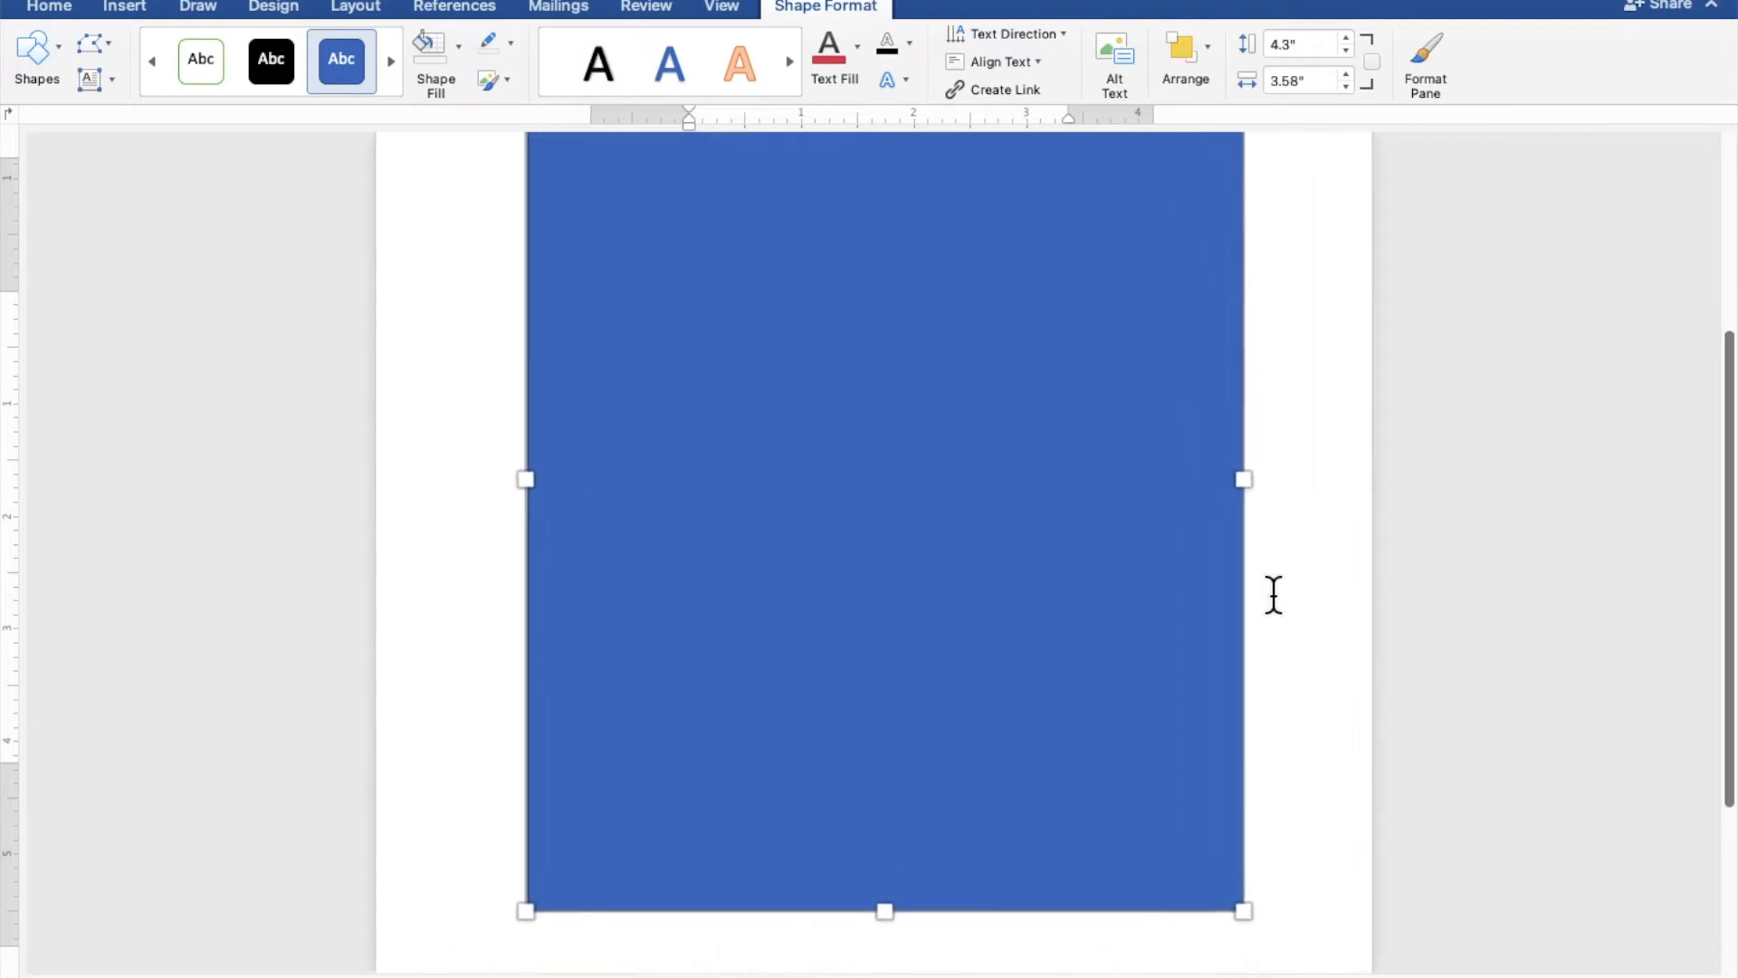
scroll(1274, 595, "up", 3)
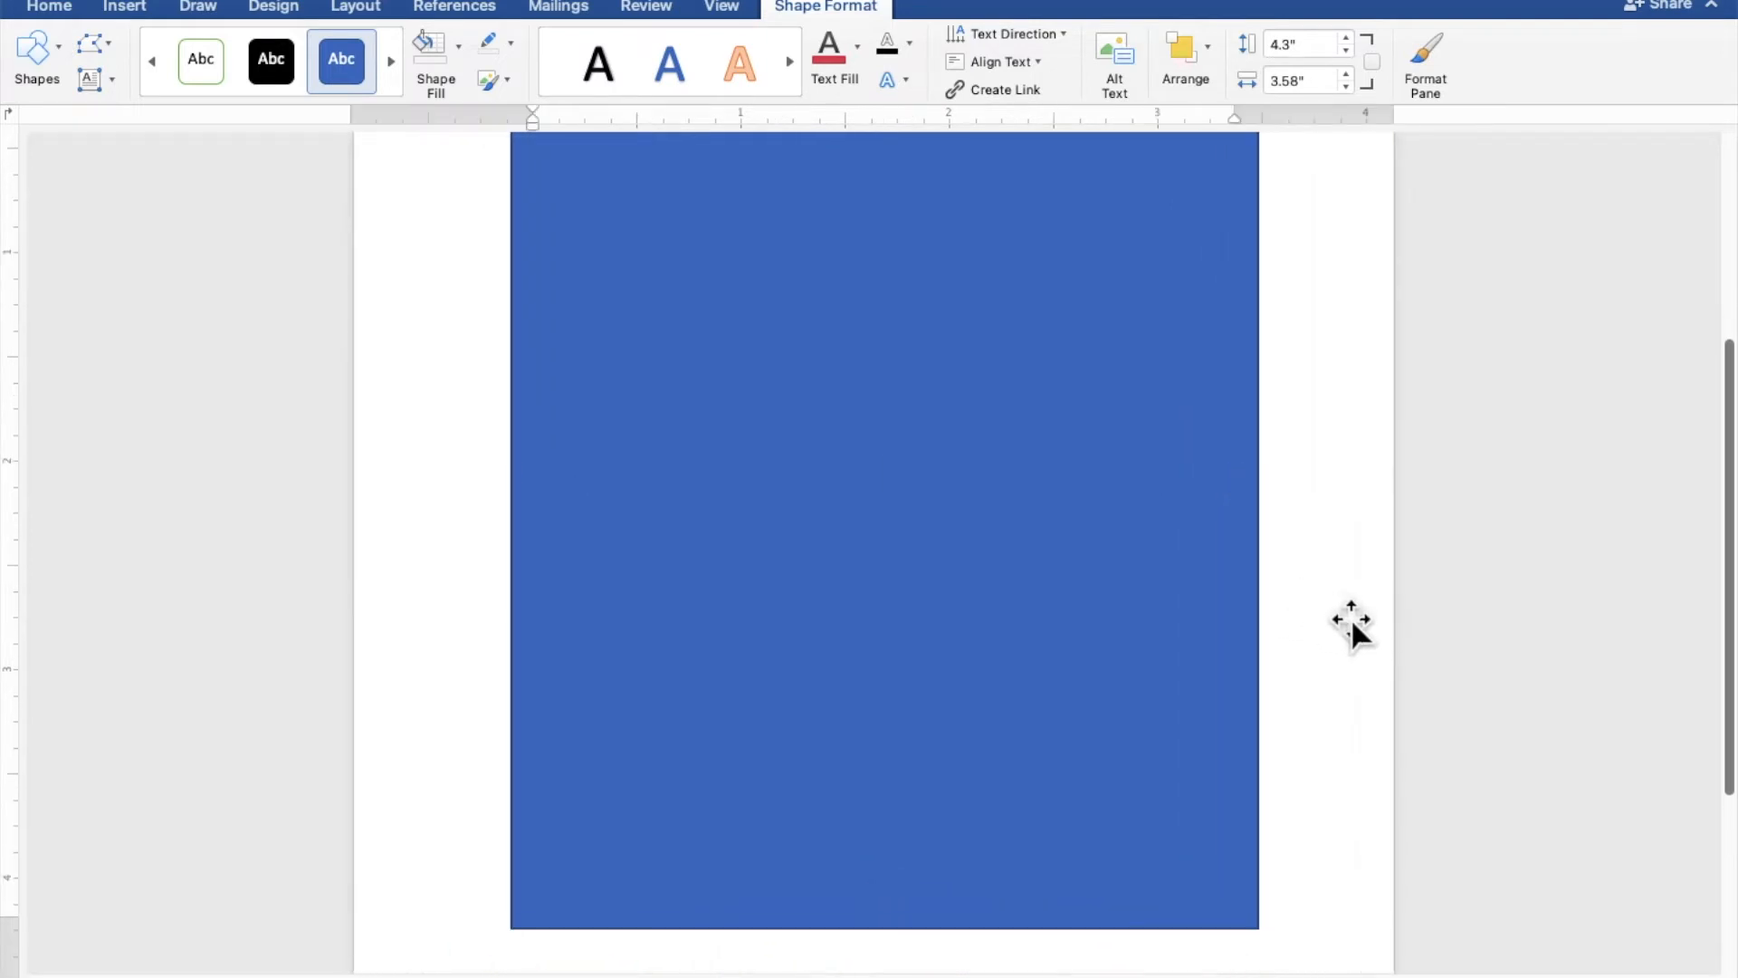
type("TOGETHER WITH")
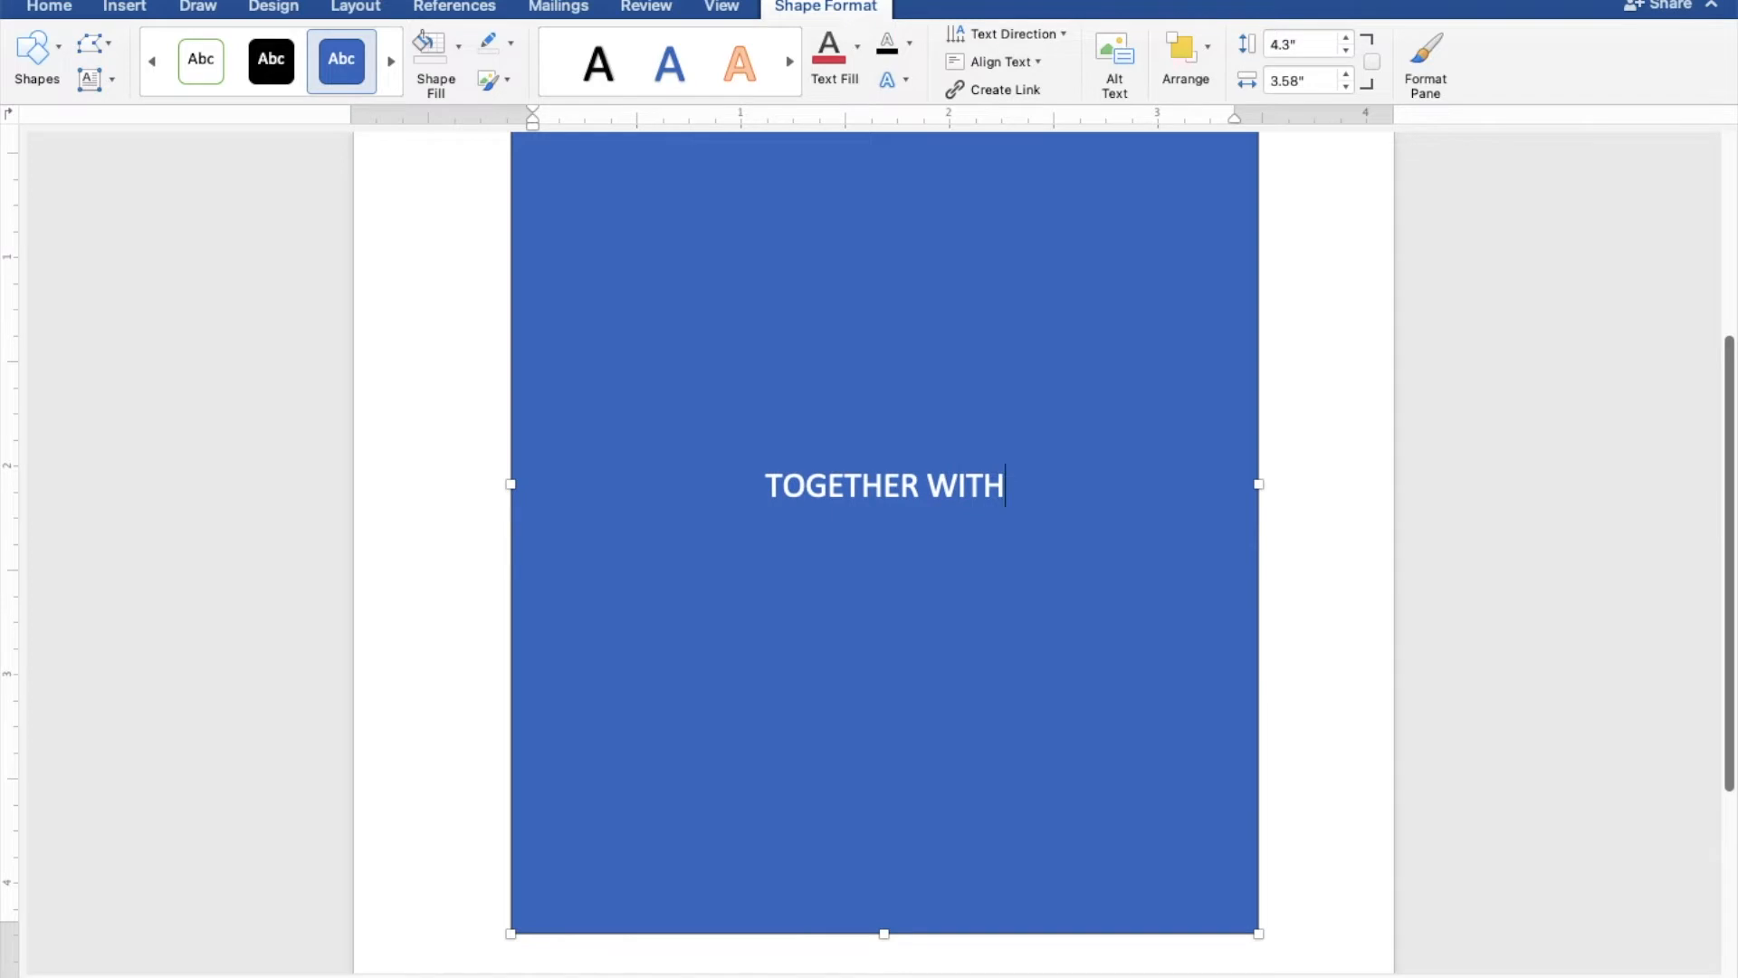
type(" THE")
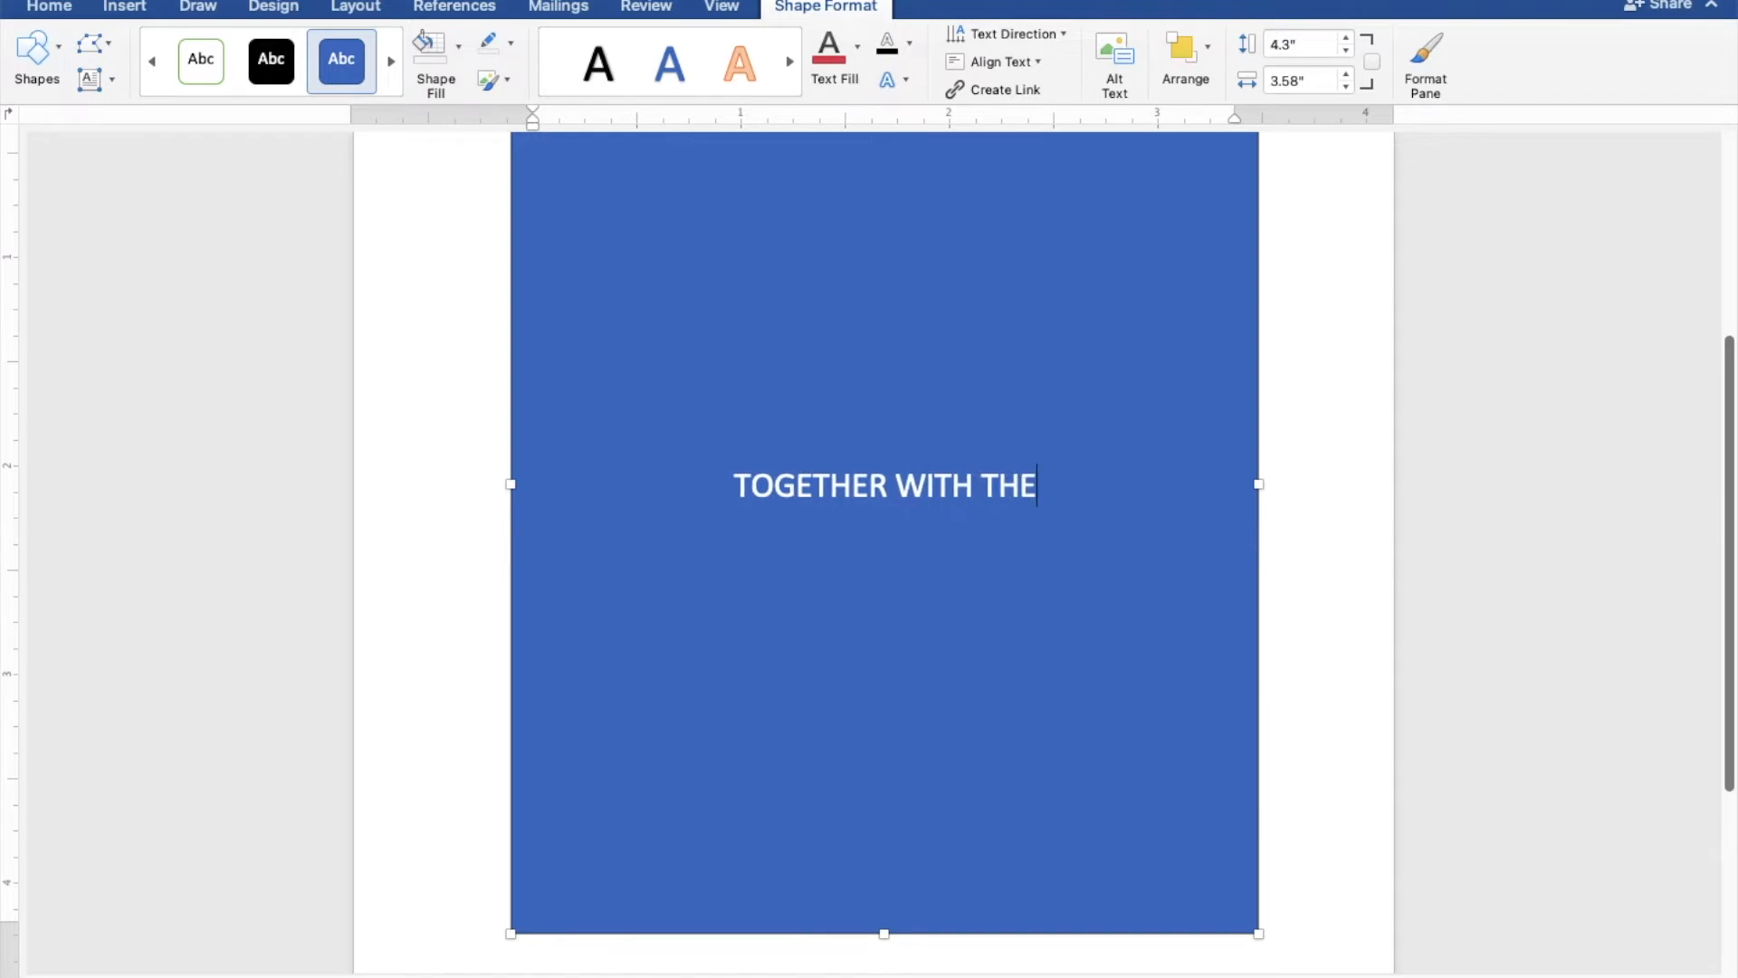
type("IR F")
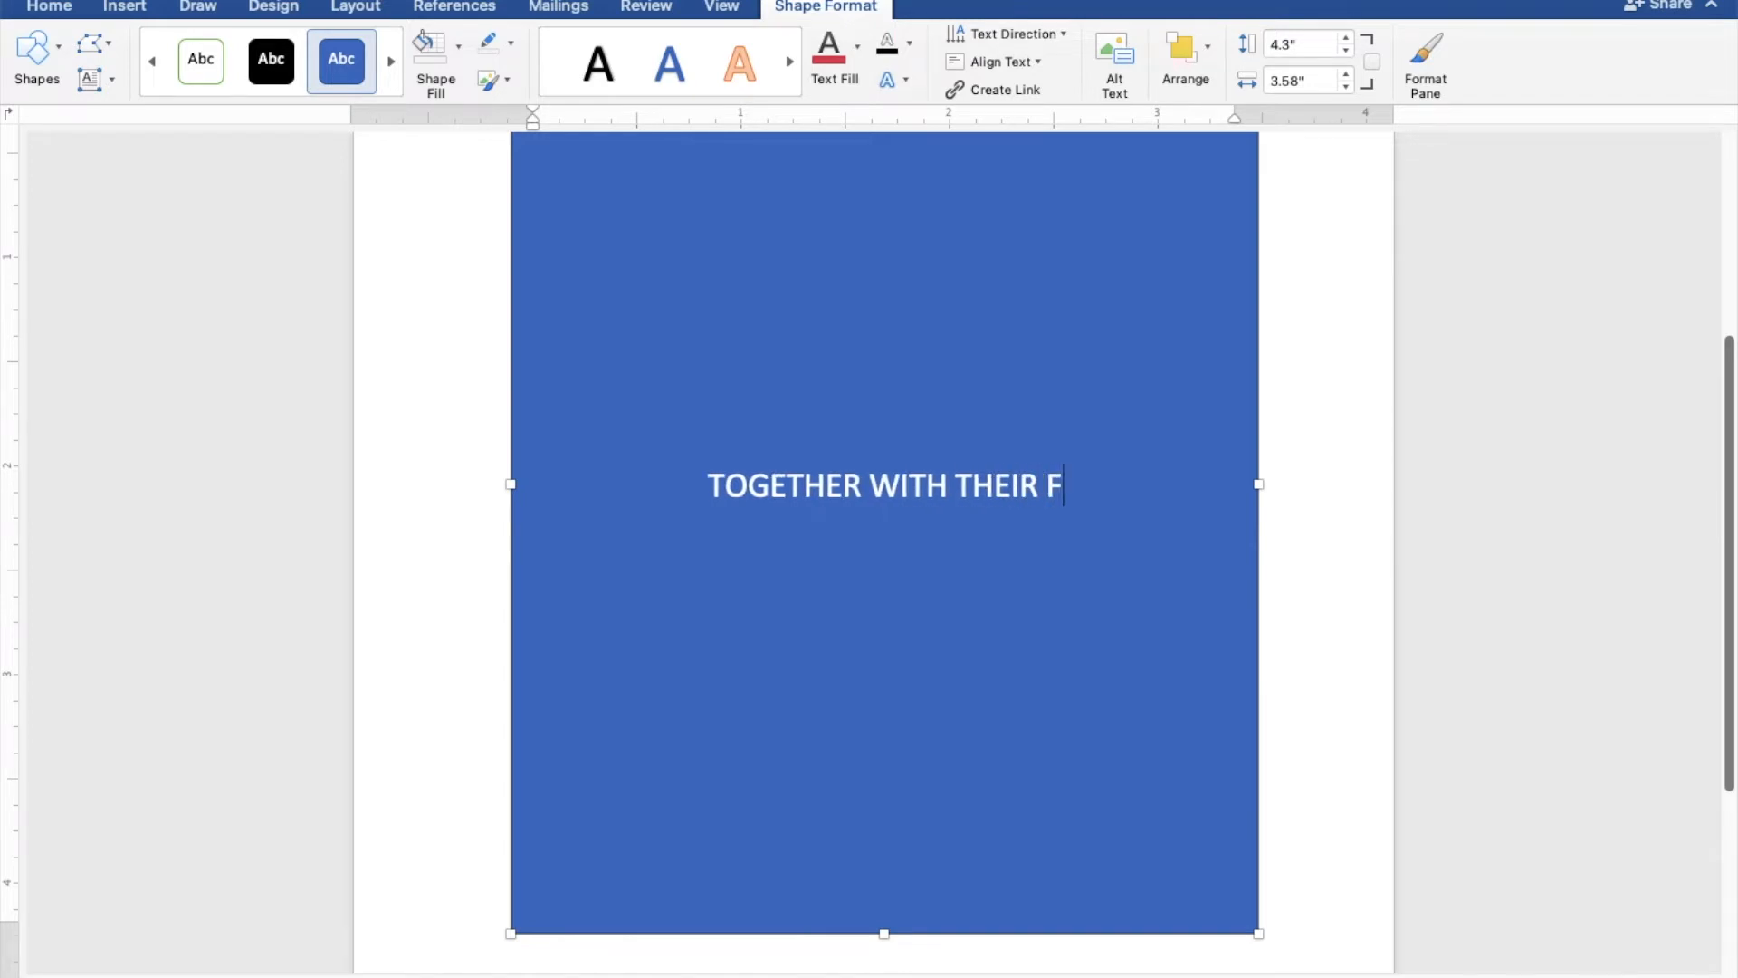
type("AMI")
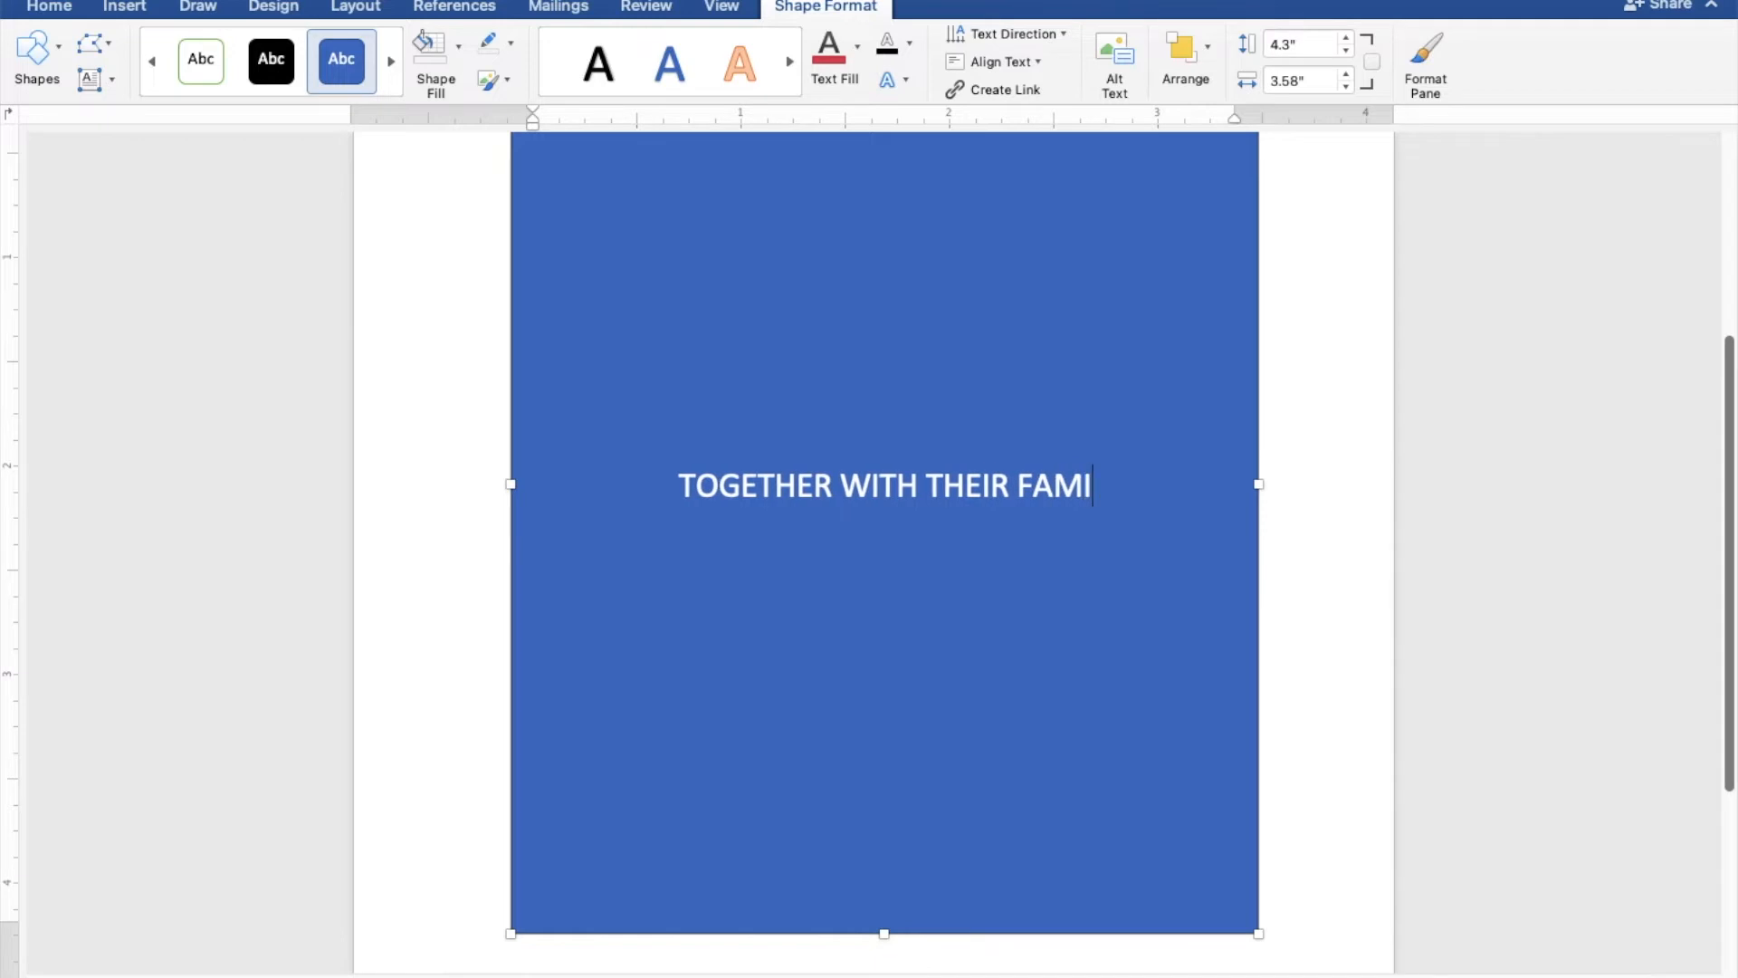
type("LIES")
key("Return")
key("Return")
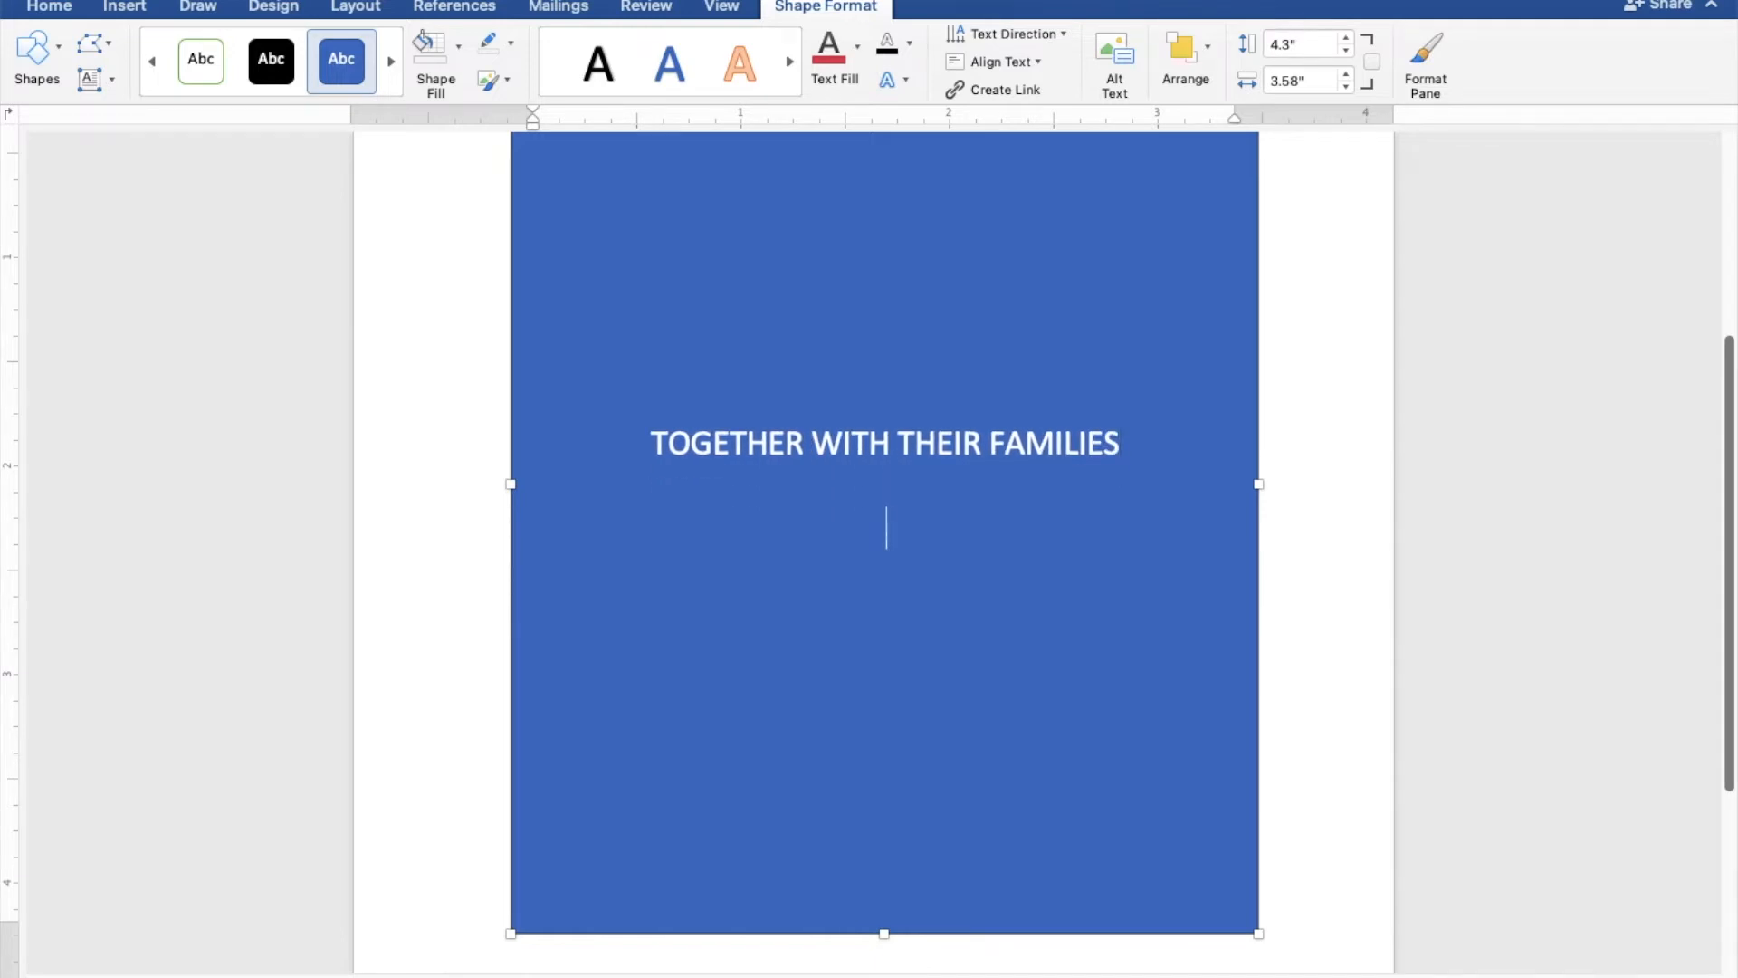
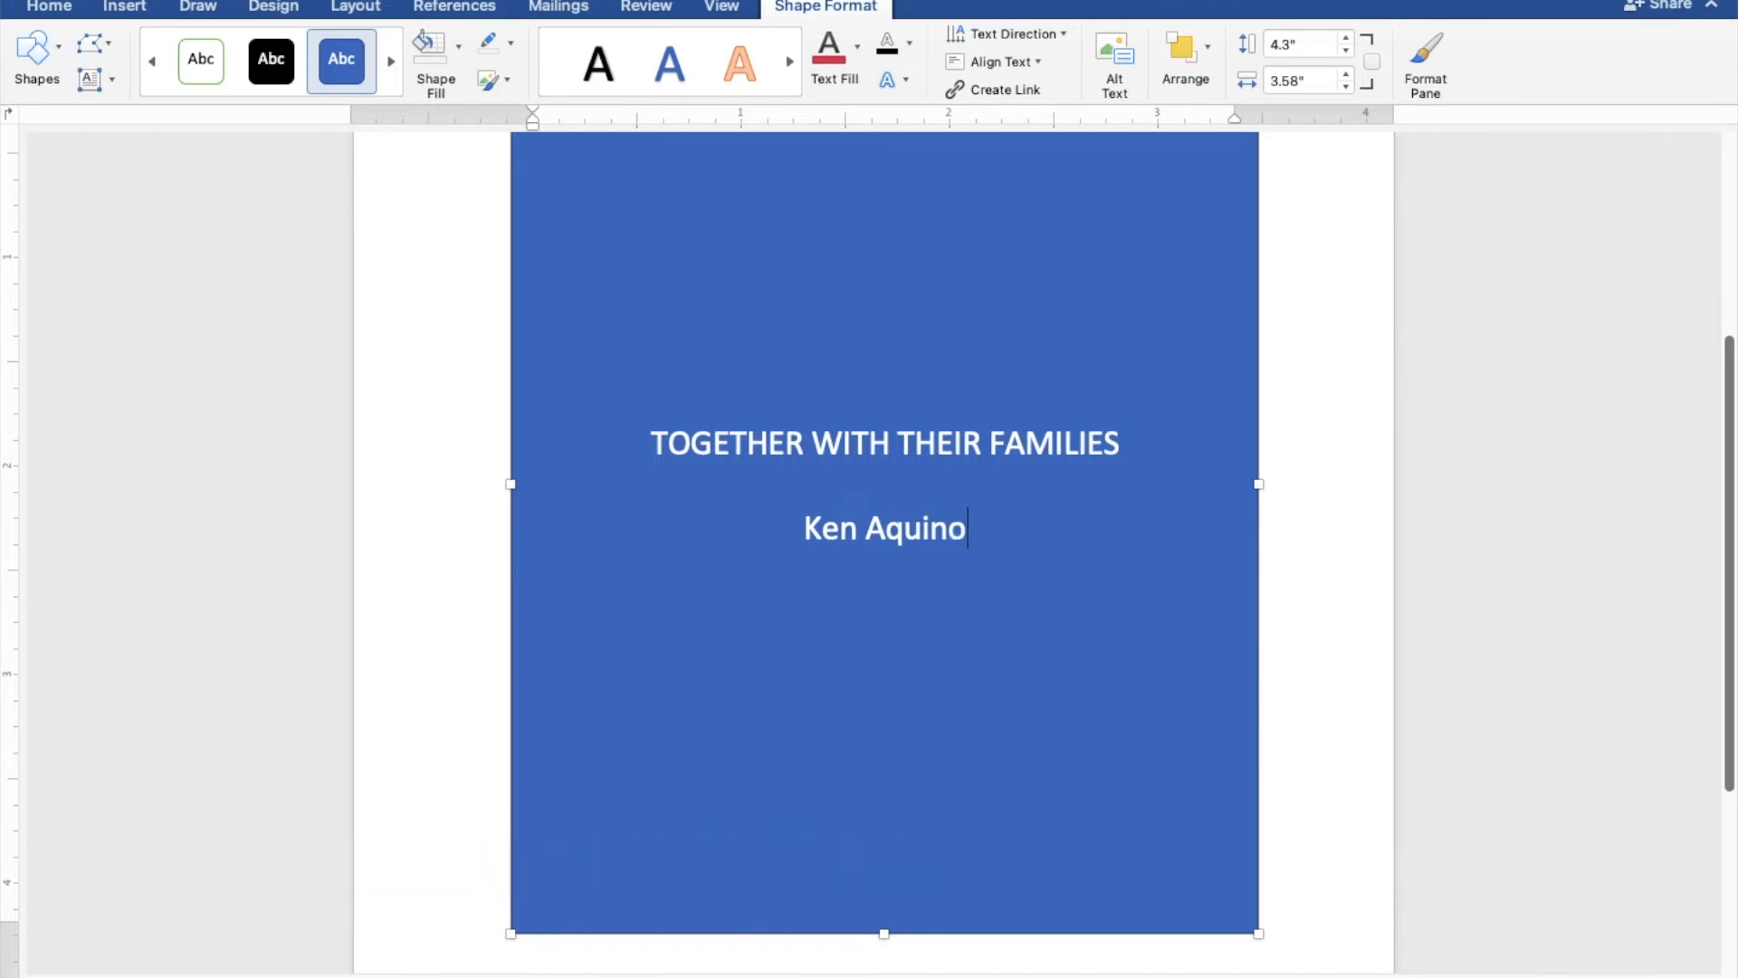
- Enter the groom's full name, "AND", and the bride's full name on separate lines below the opening line
key("Return")
type("AND")
key("Return")
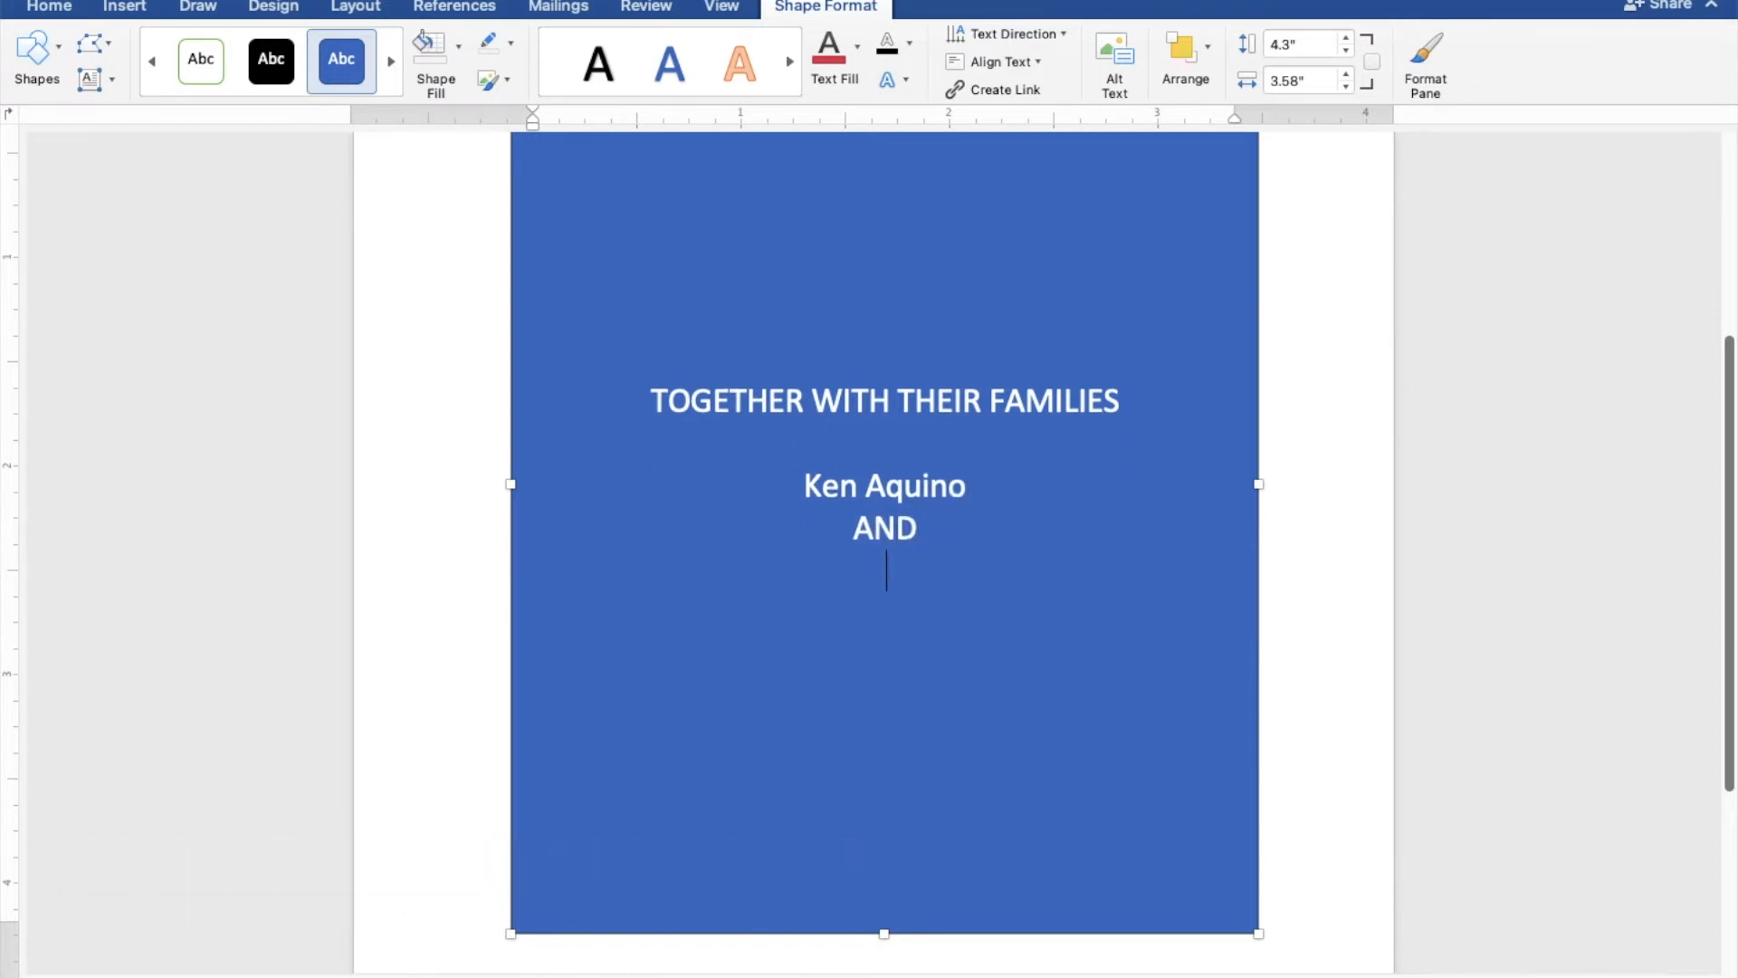
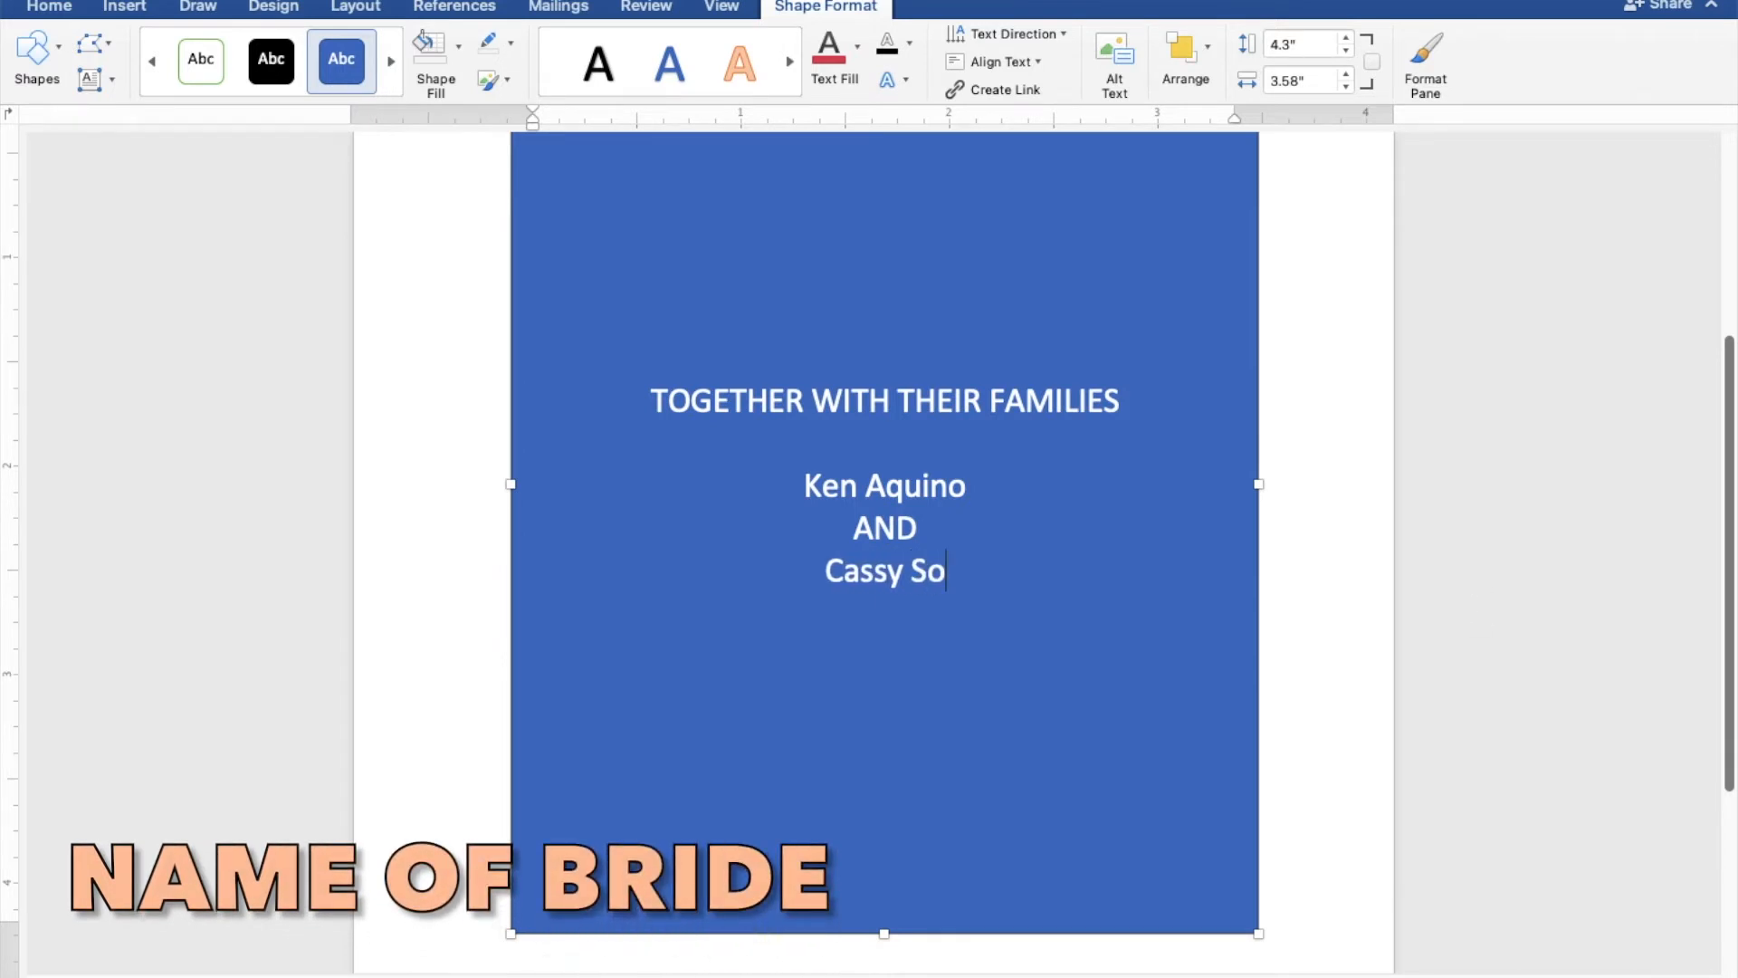
key("Return")
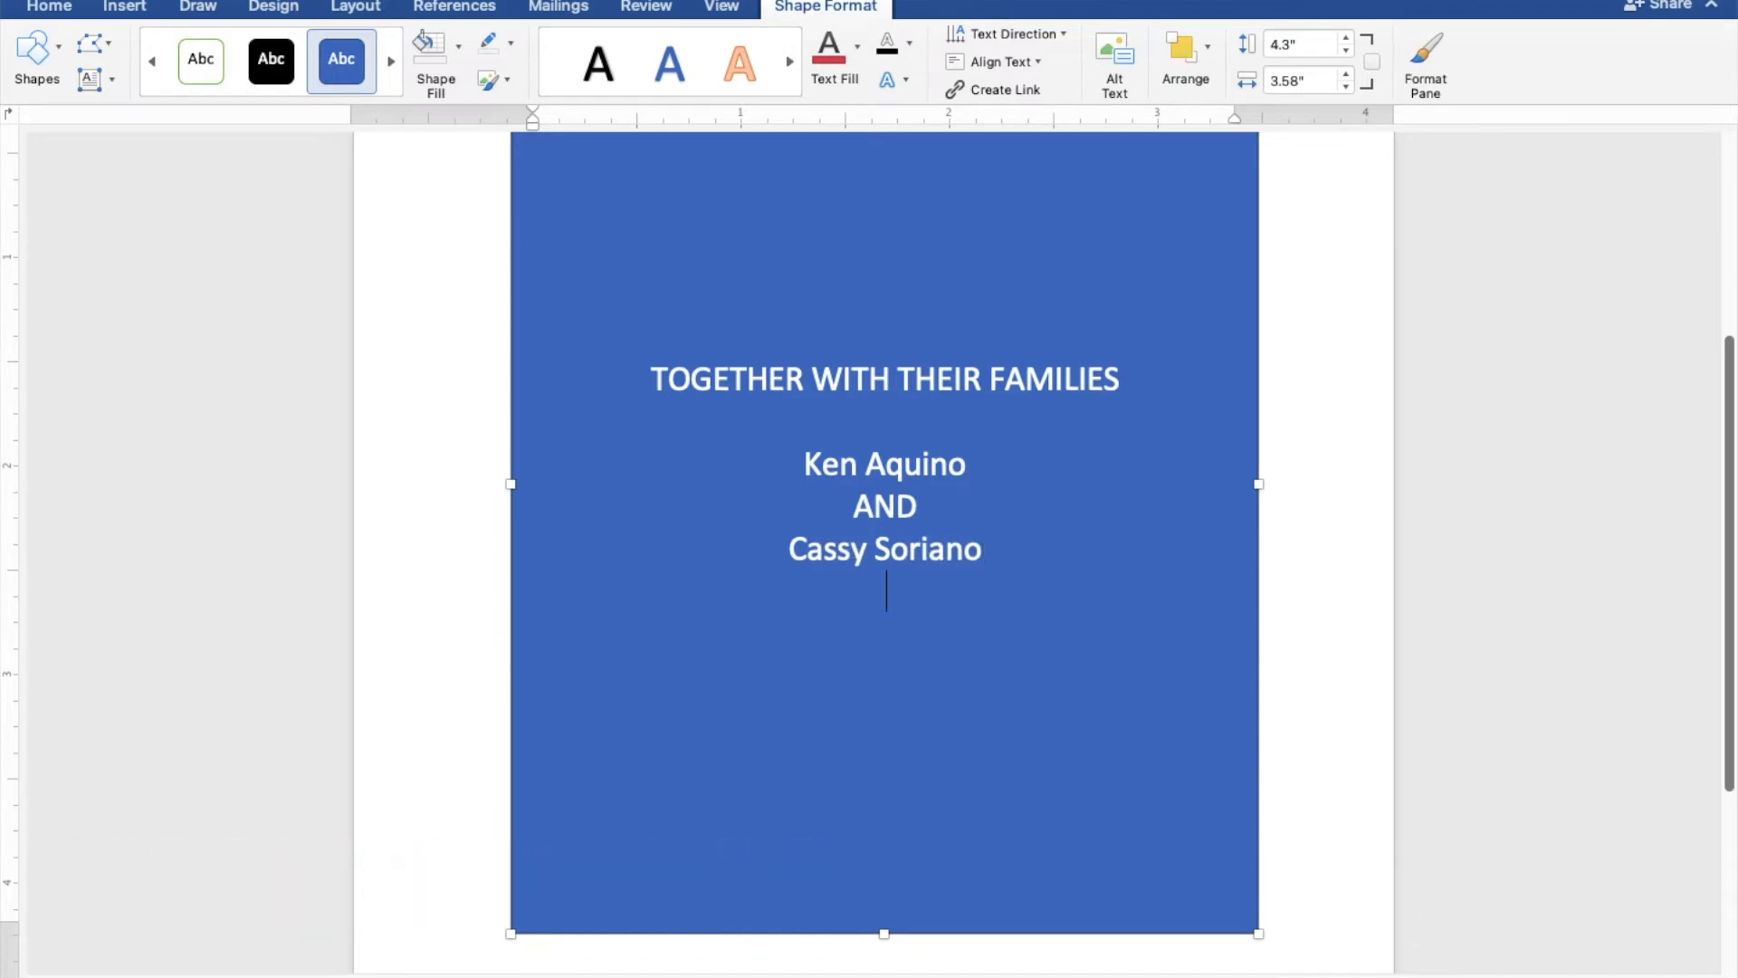
- Below the couple's names, leave a blank line and add the line "REQUEST THE PLEASURE OF YOUR PRESENCE"
key("Return")
type("REQUEST THE PLEASUR")
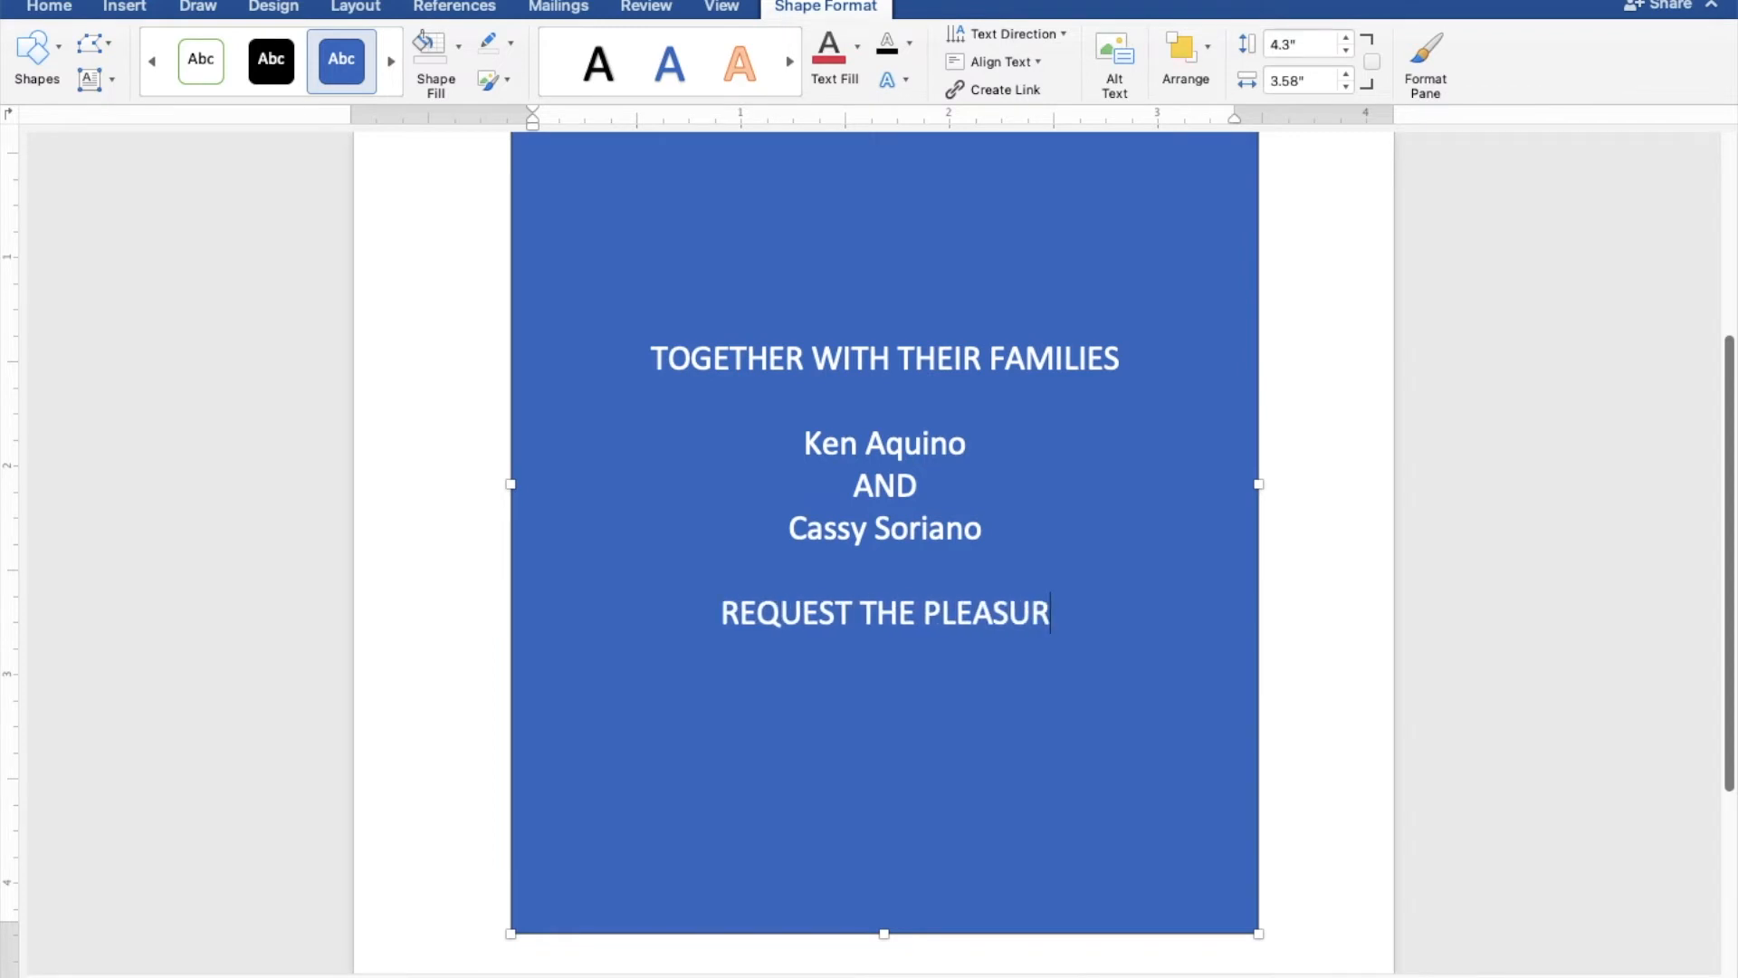
type("E OF")
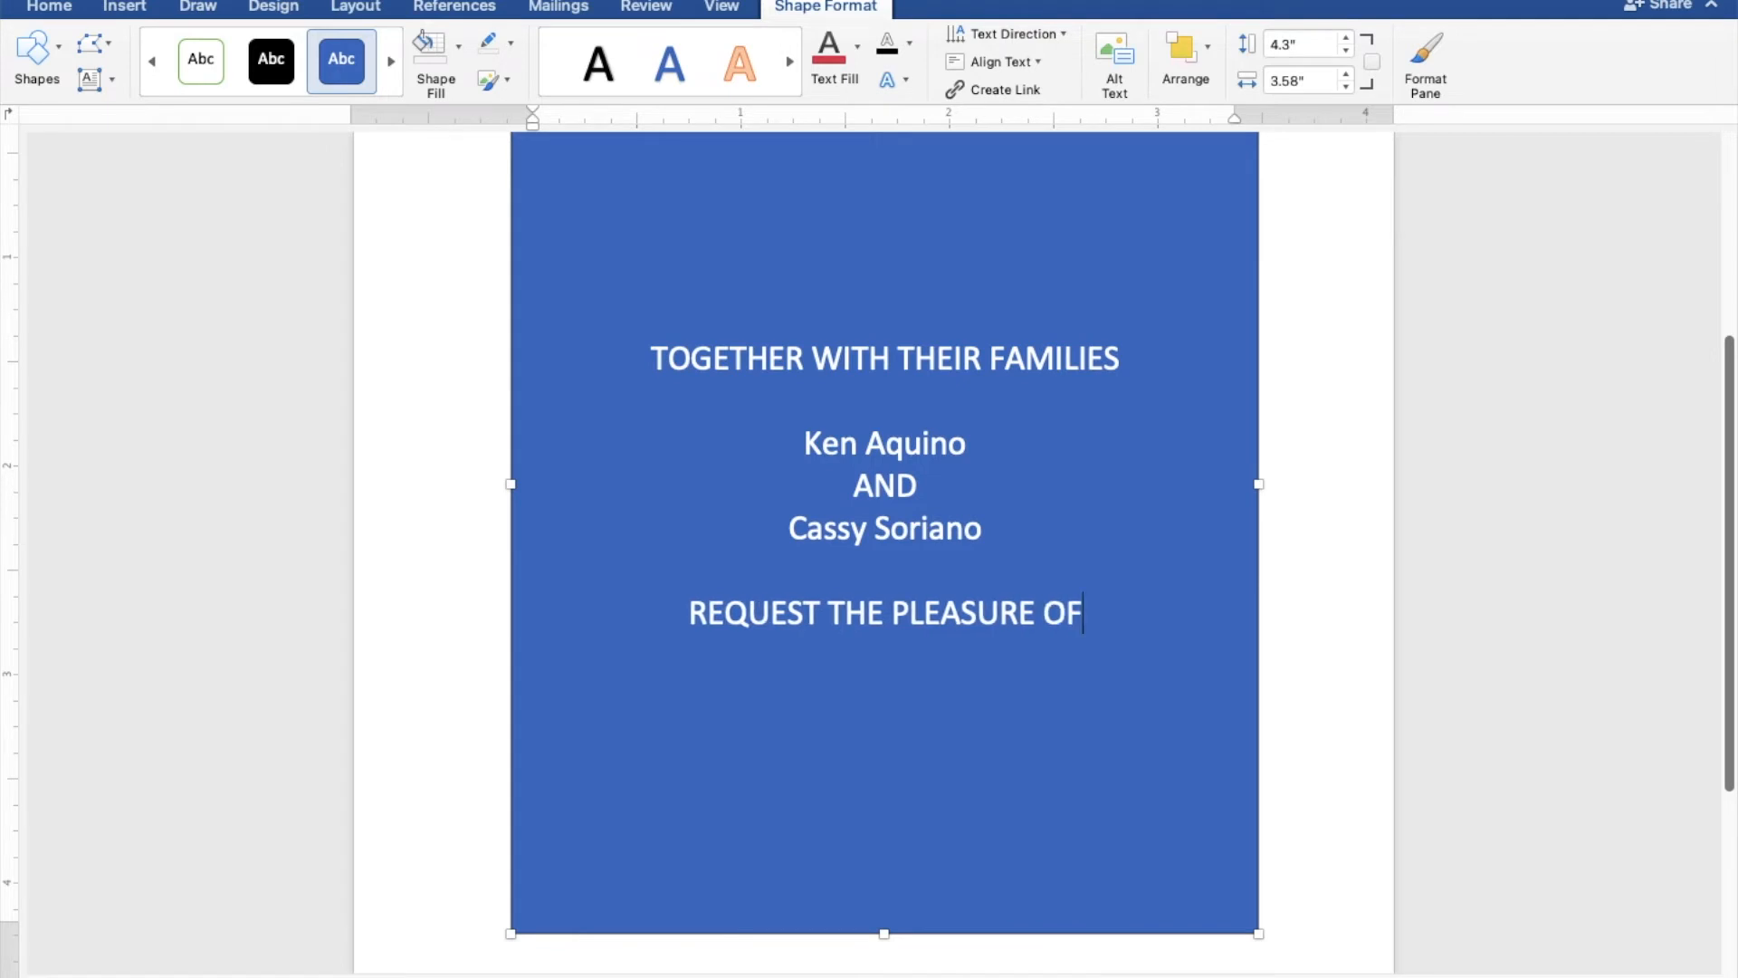
type(" YOU")
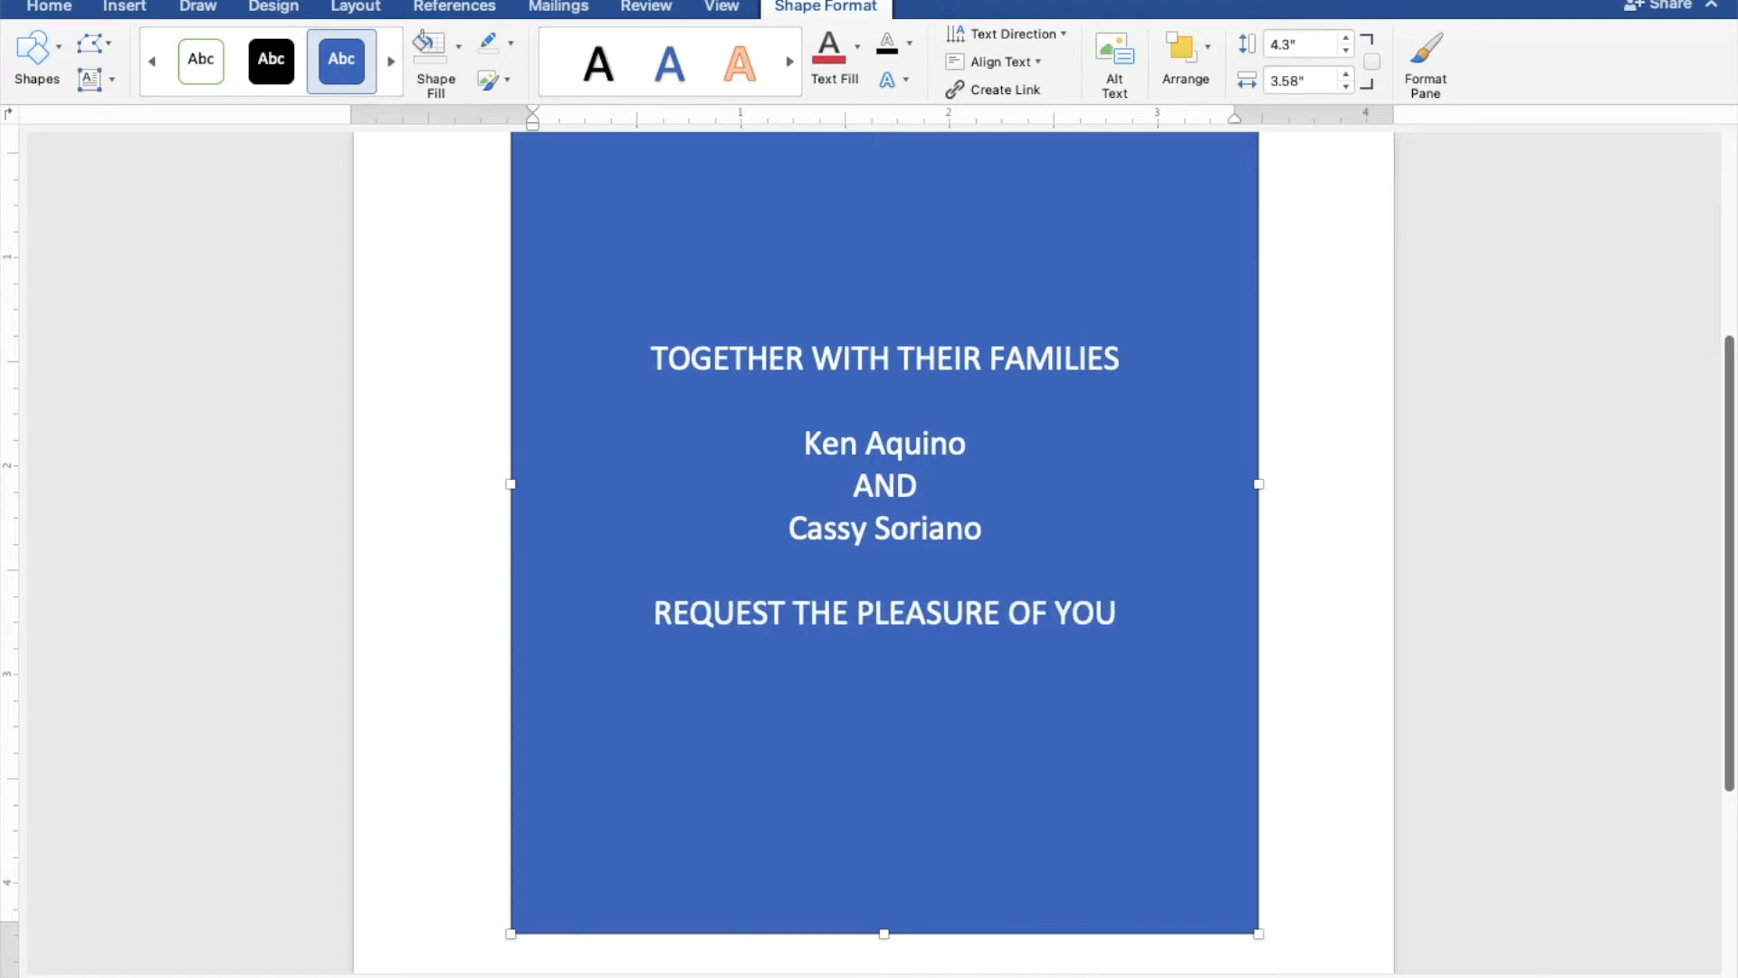
type("R P")
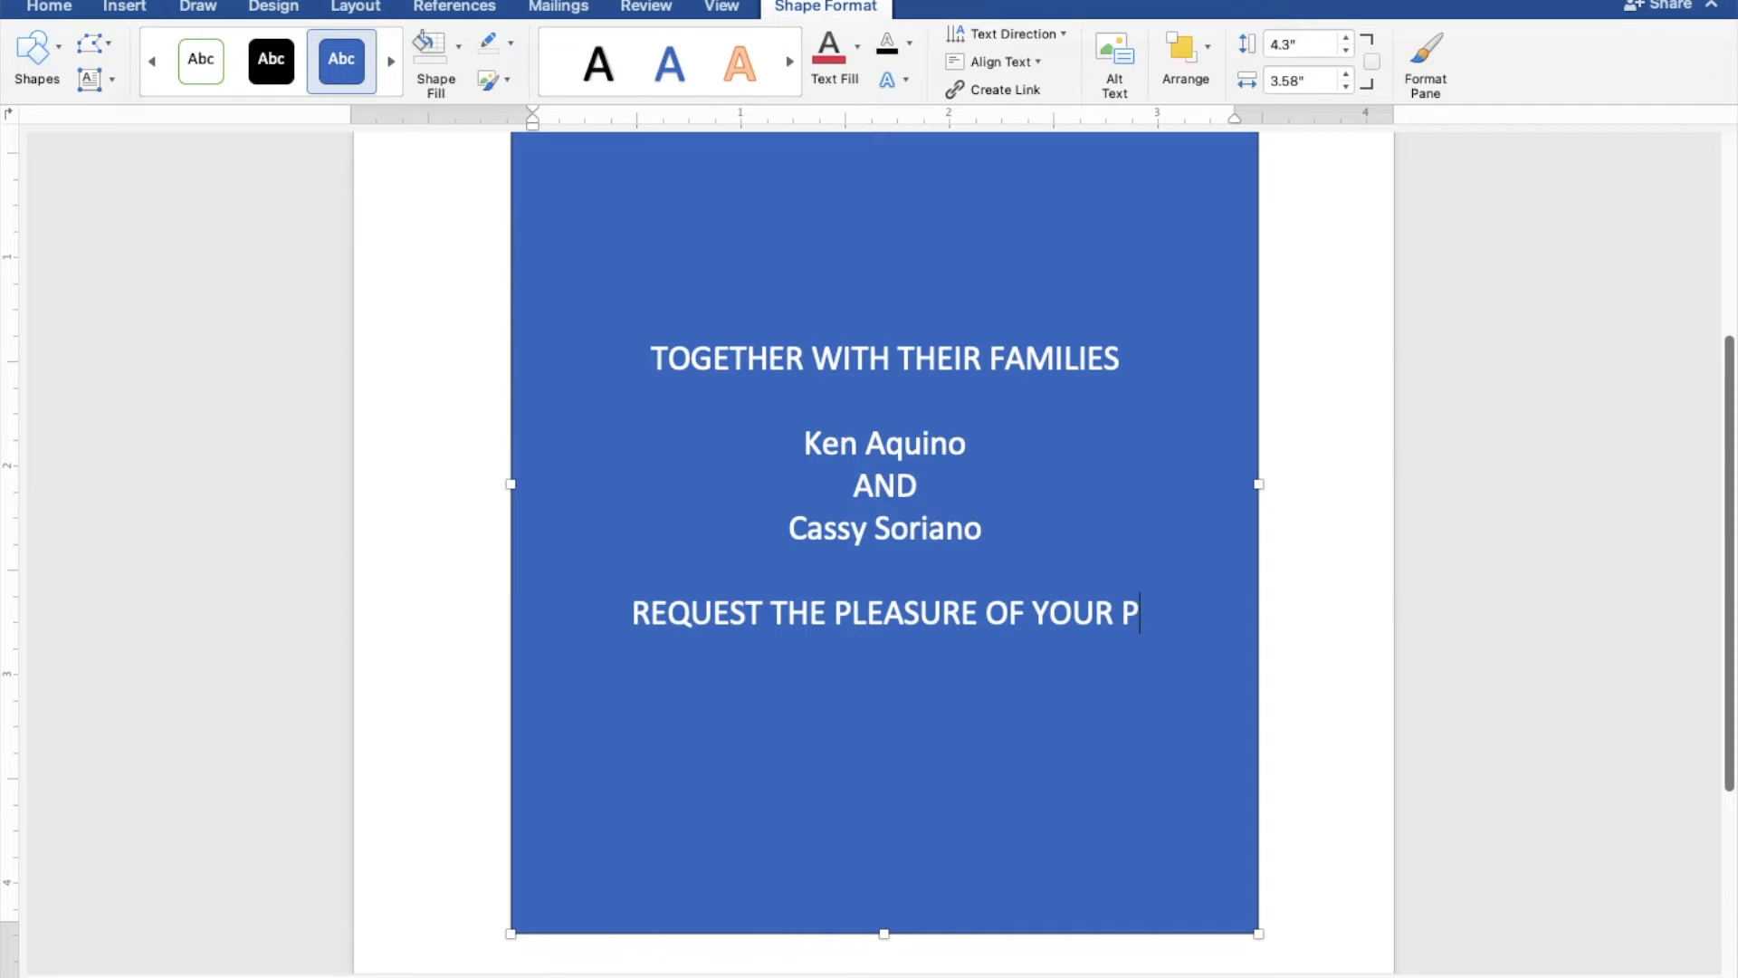
type("RESENCE")
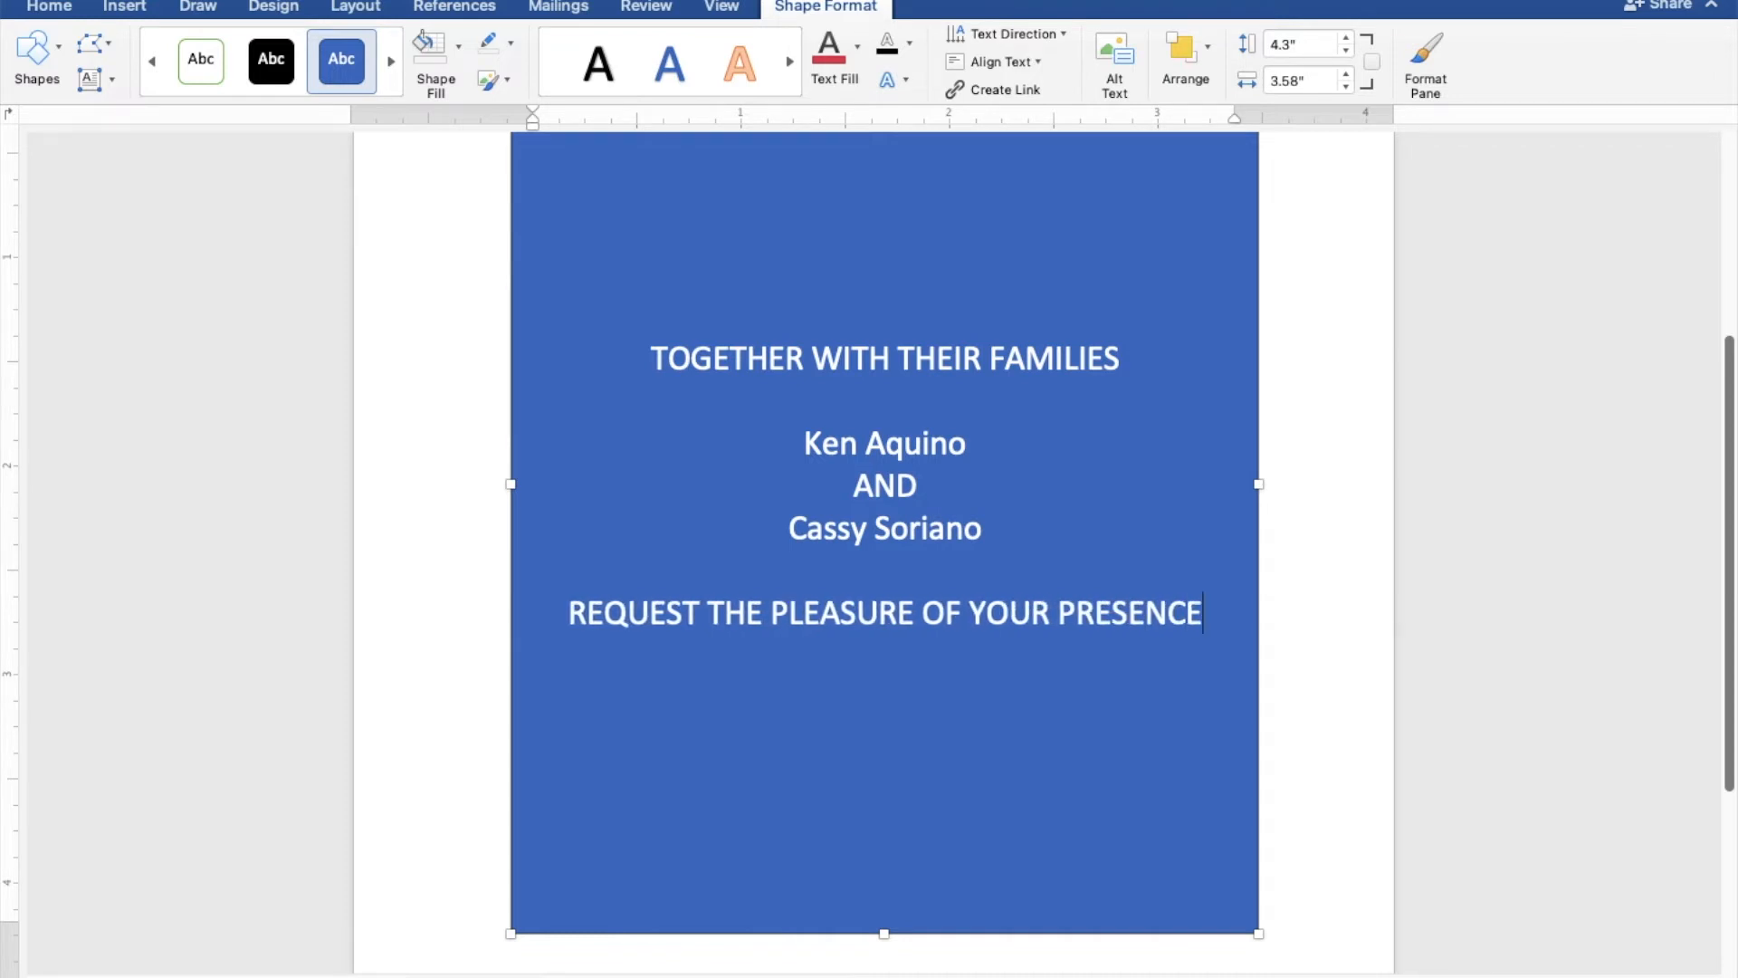
- Add "AS THEY JOYFULLY UNITE IN MARRIAGE" on the line directly below the request line
key("Return")
type("AS THE")
type("Y ")
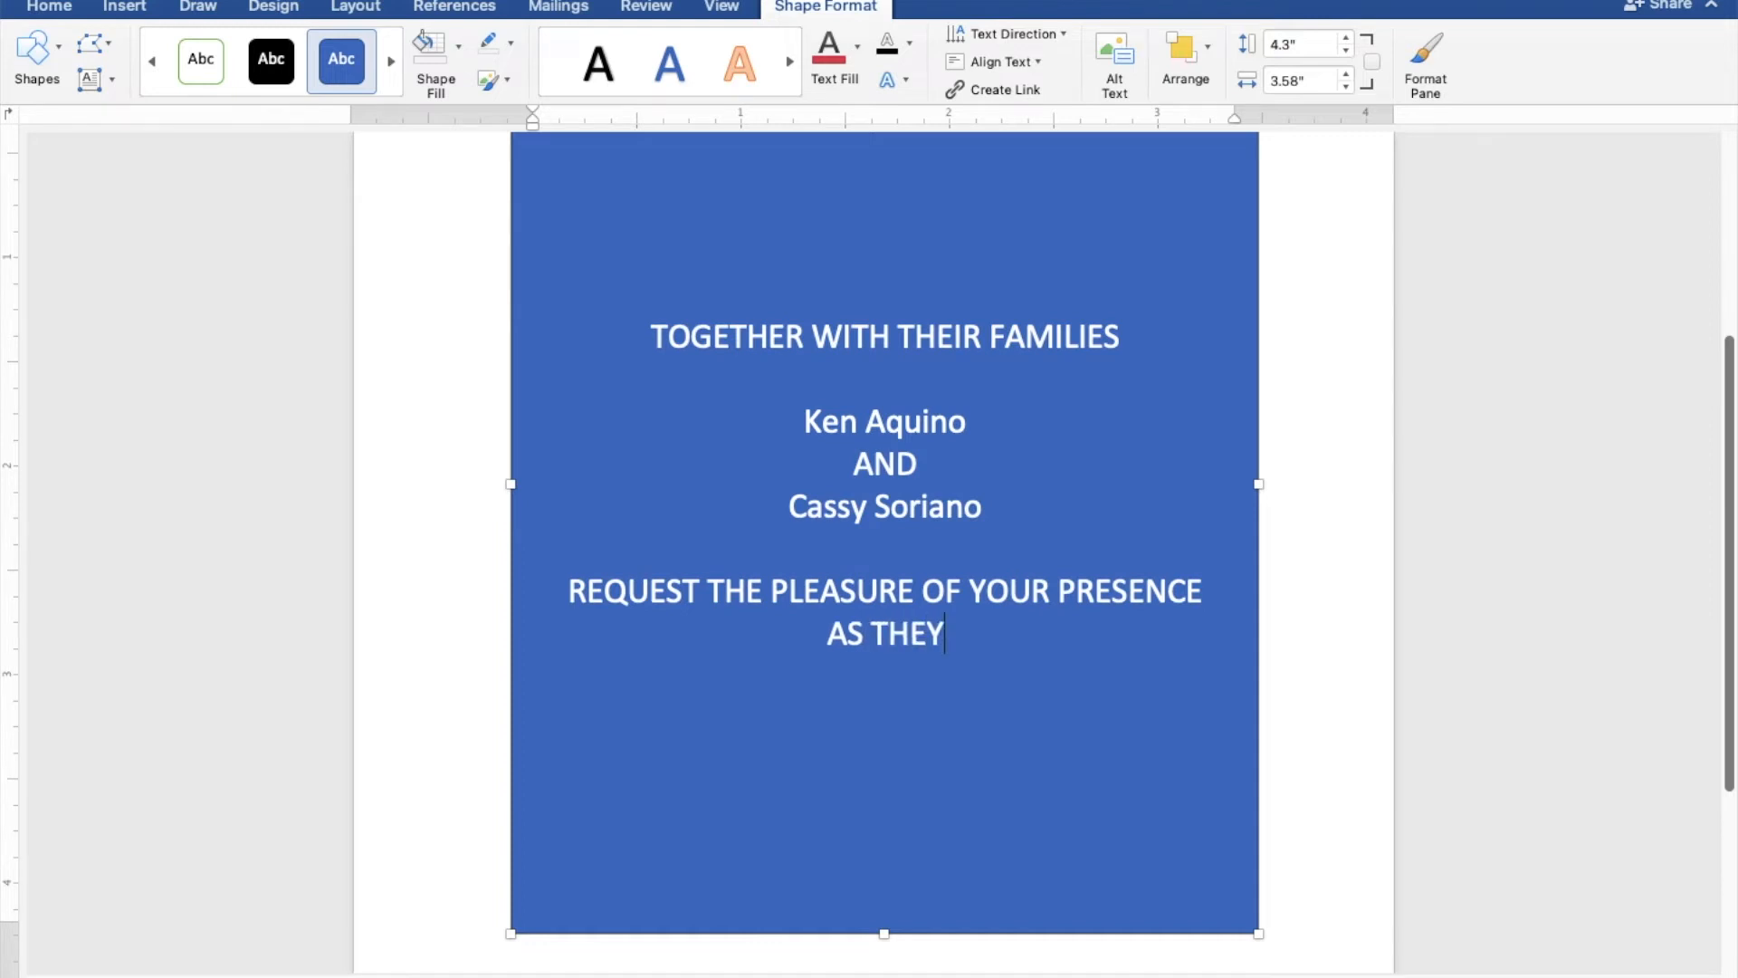
type("JO")
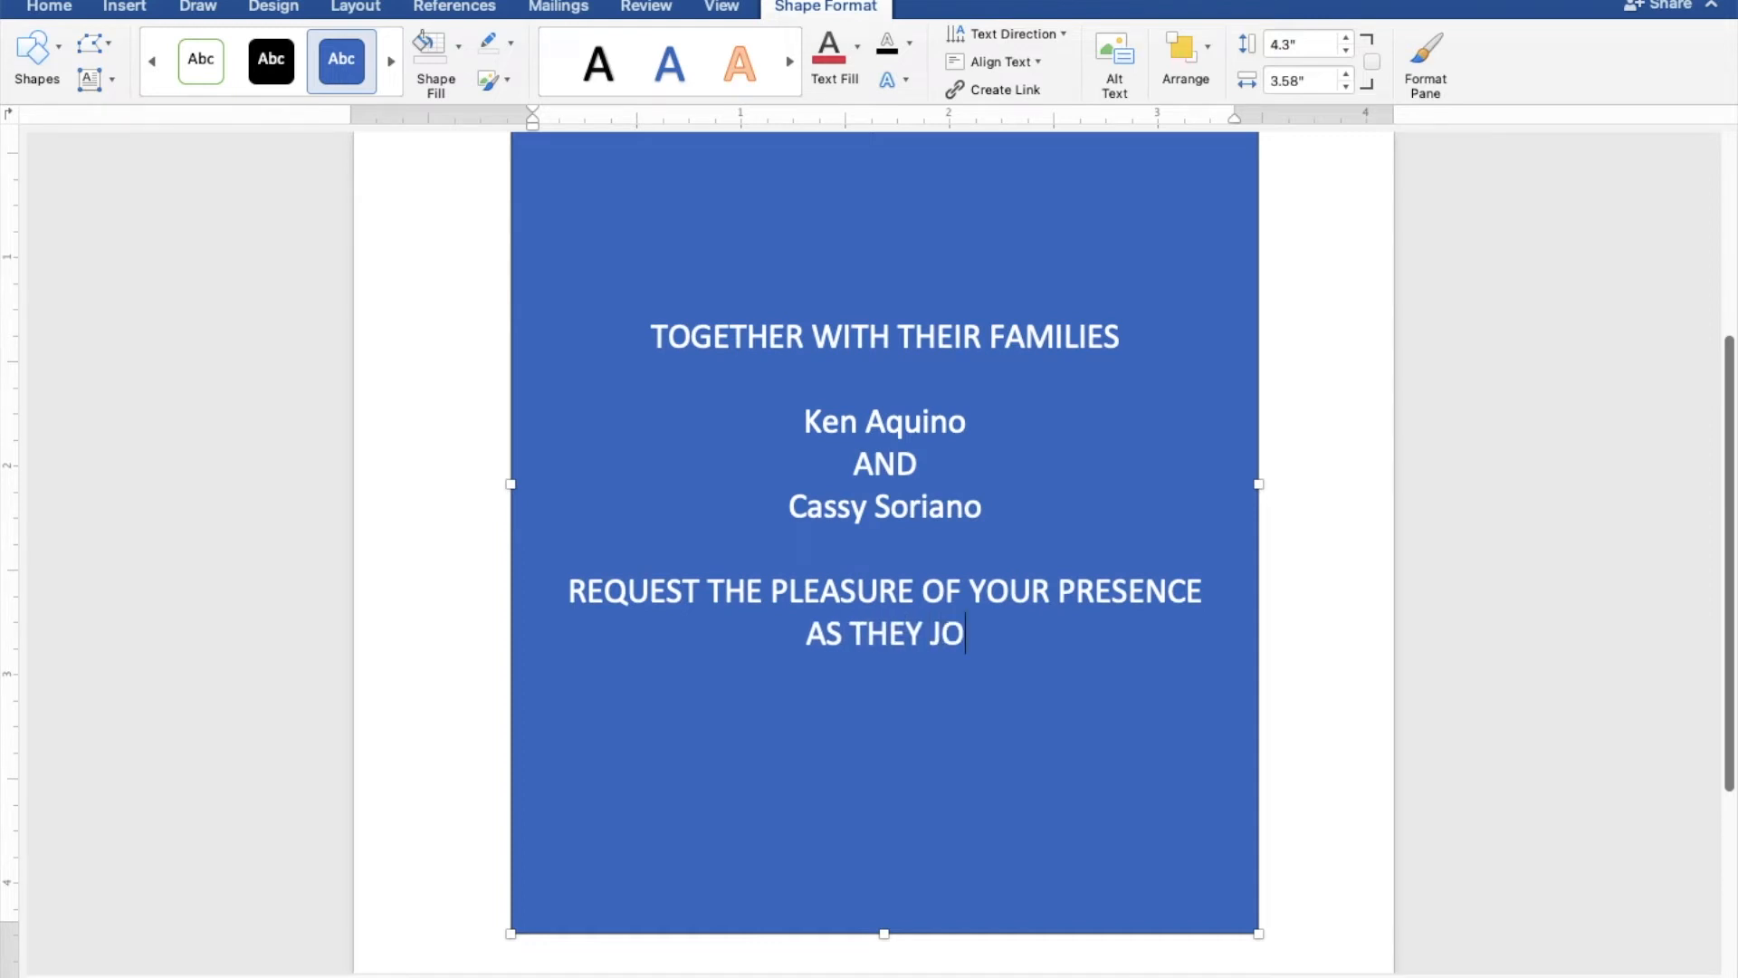
type("YFUL")
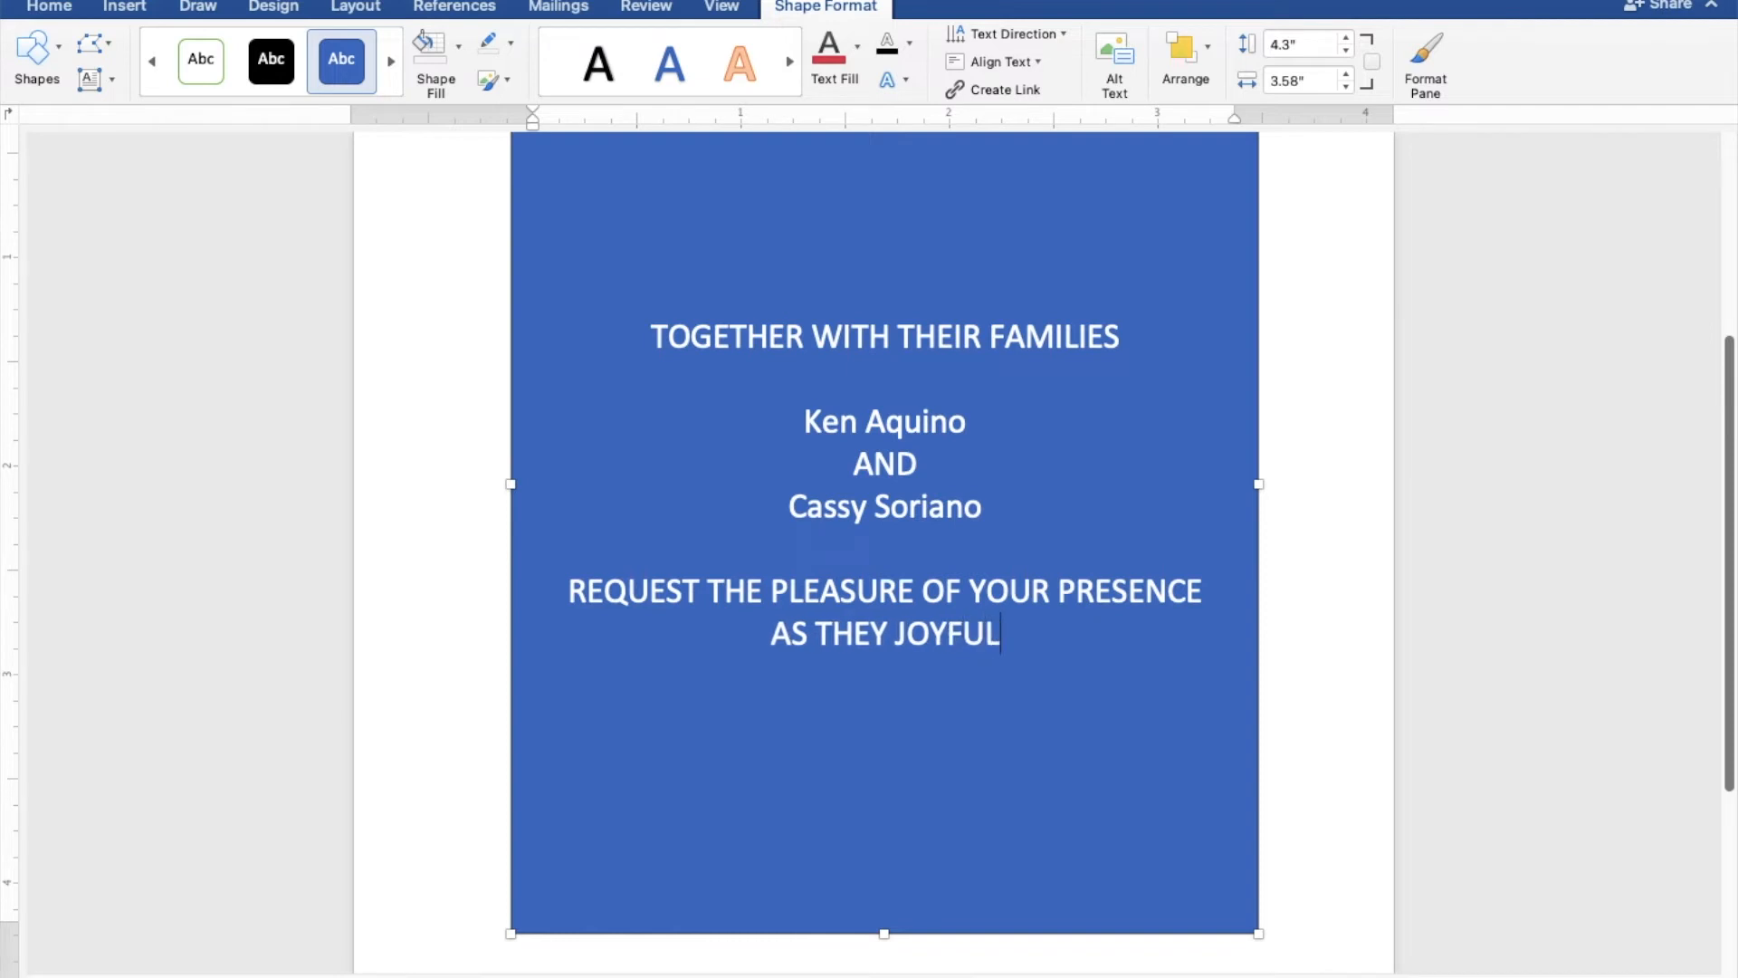
type("LY U")
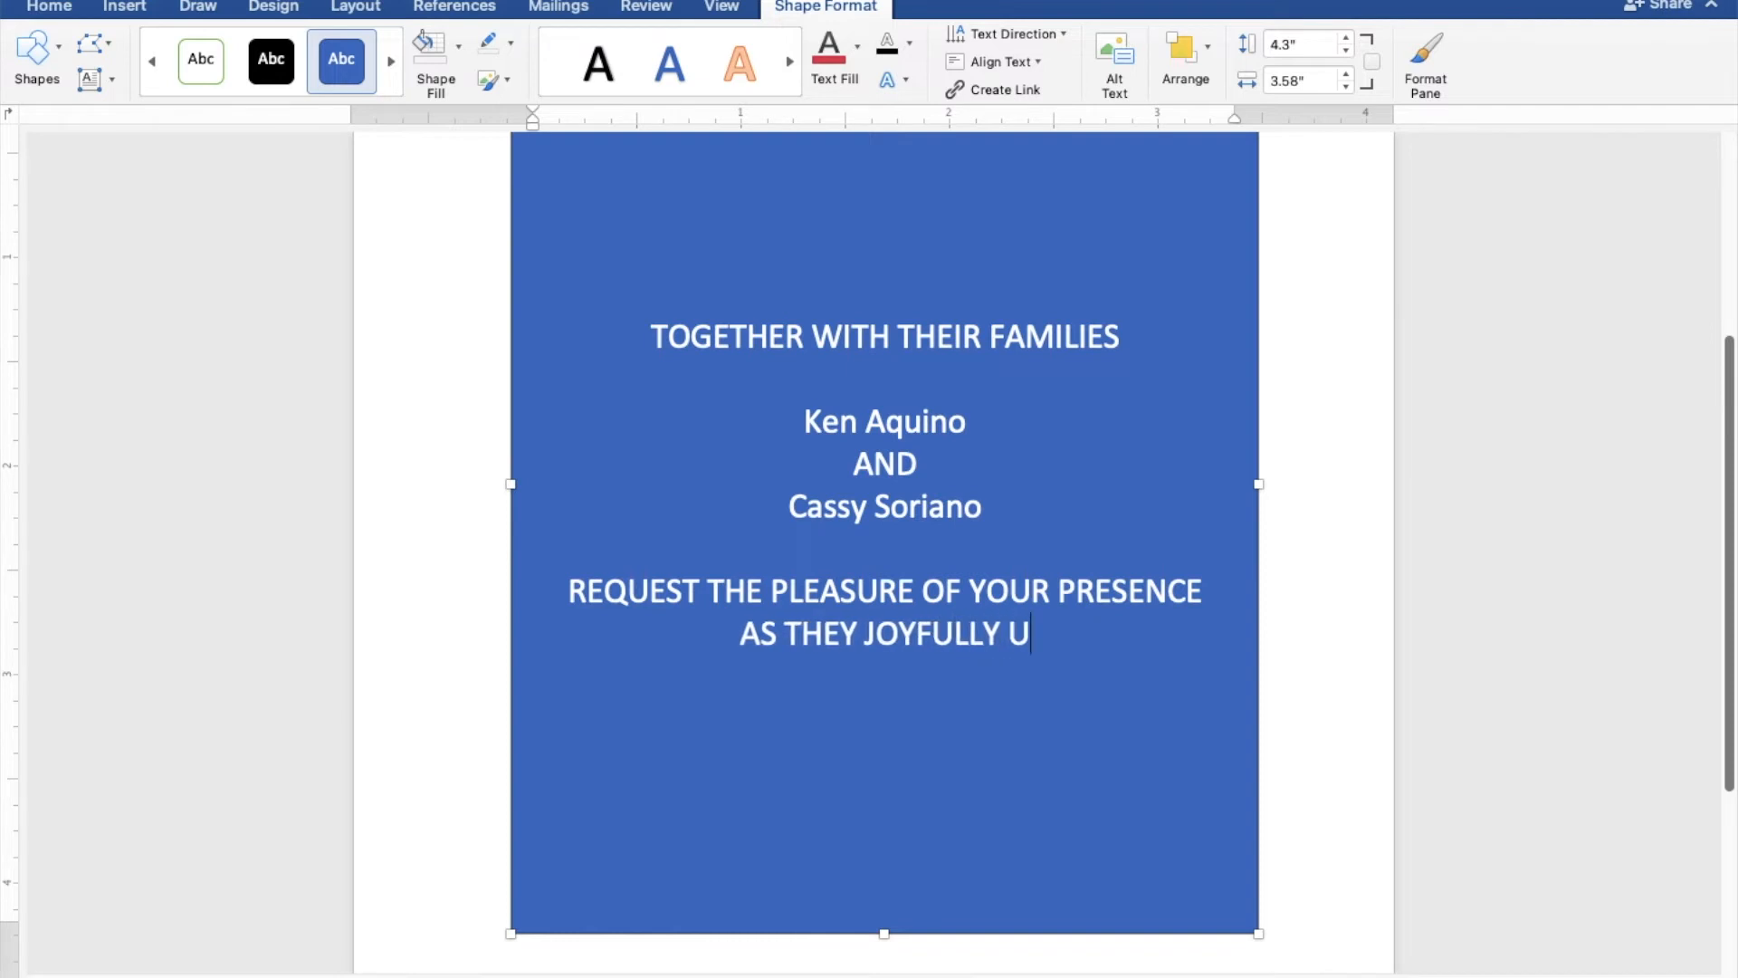
type("NIT")
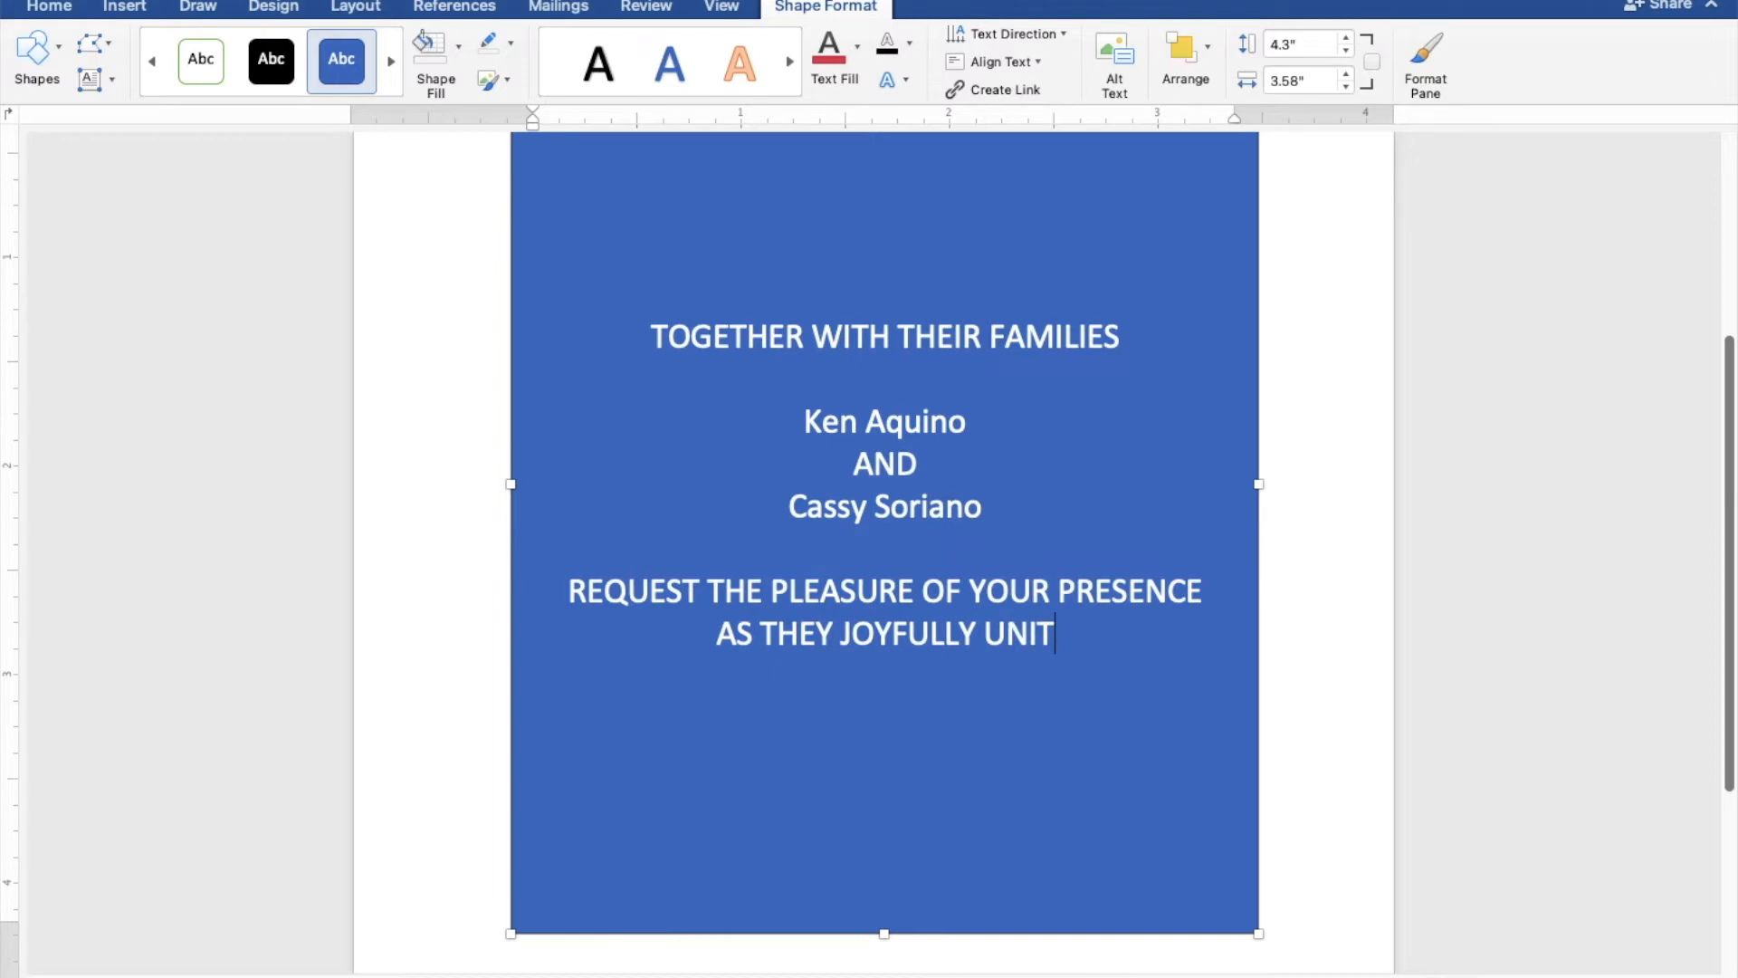
type("E IN")
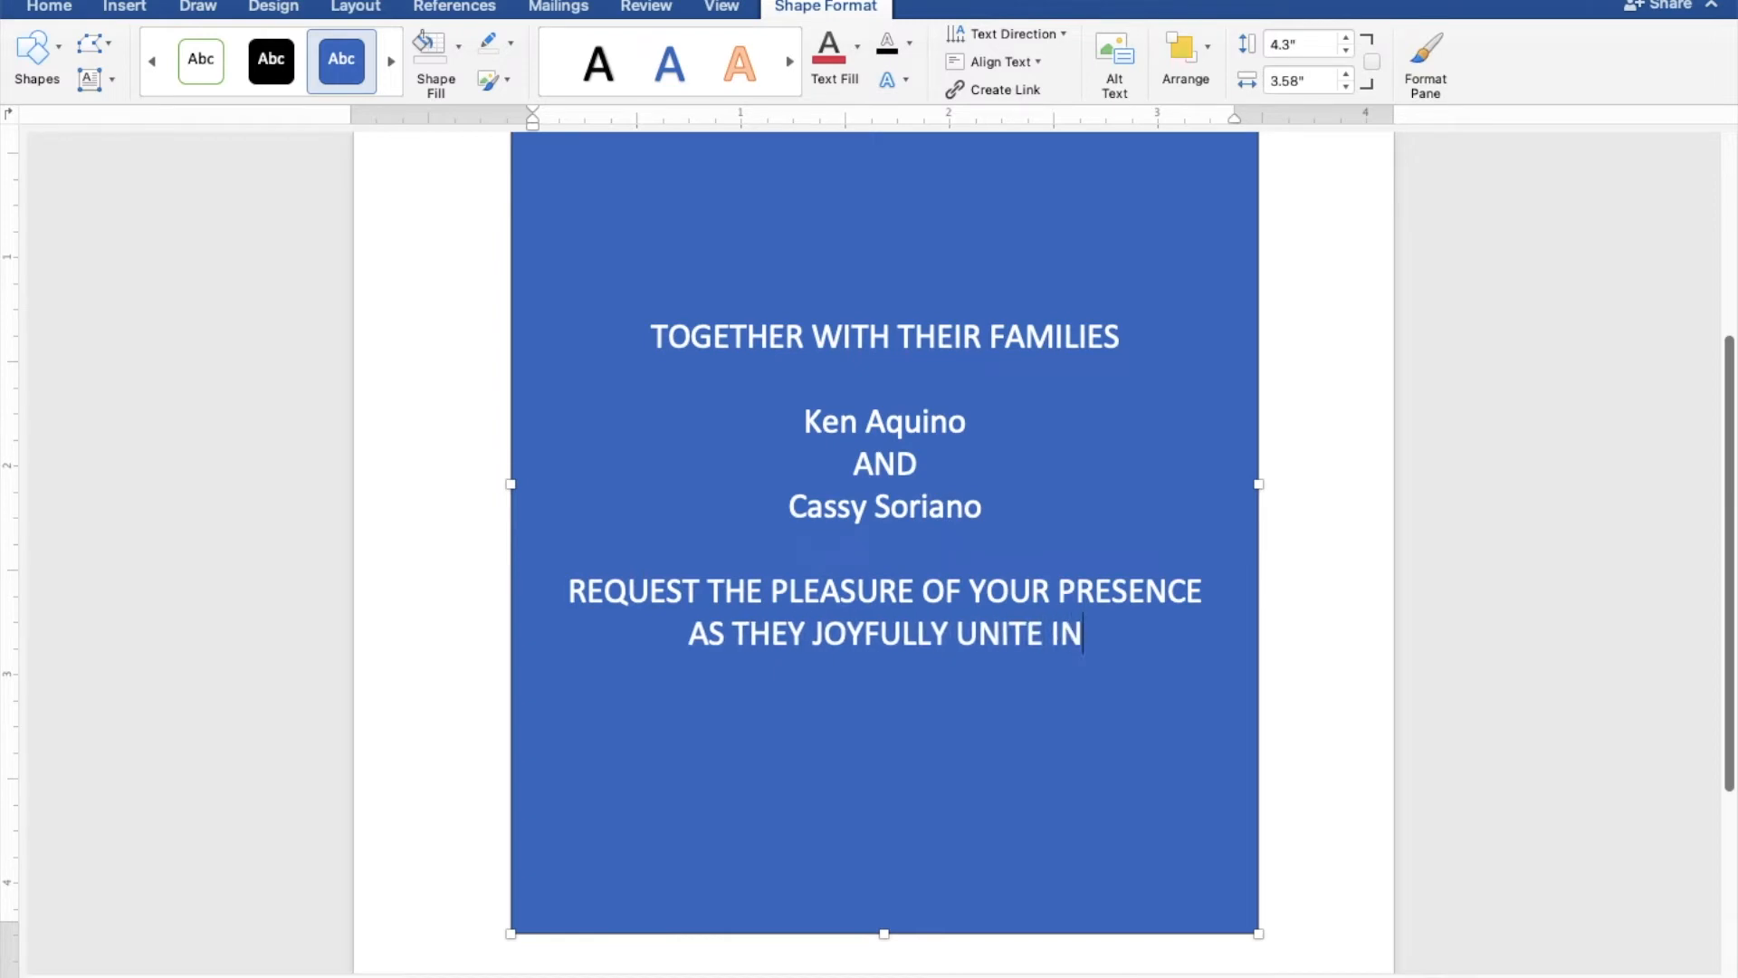
type(" MAR")
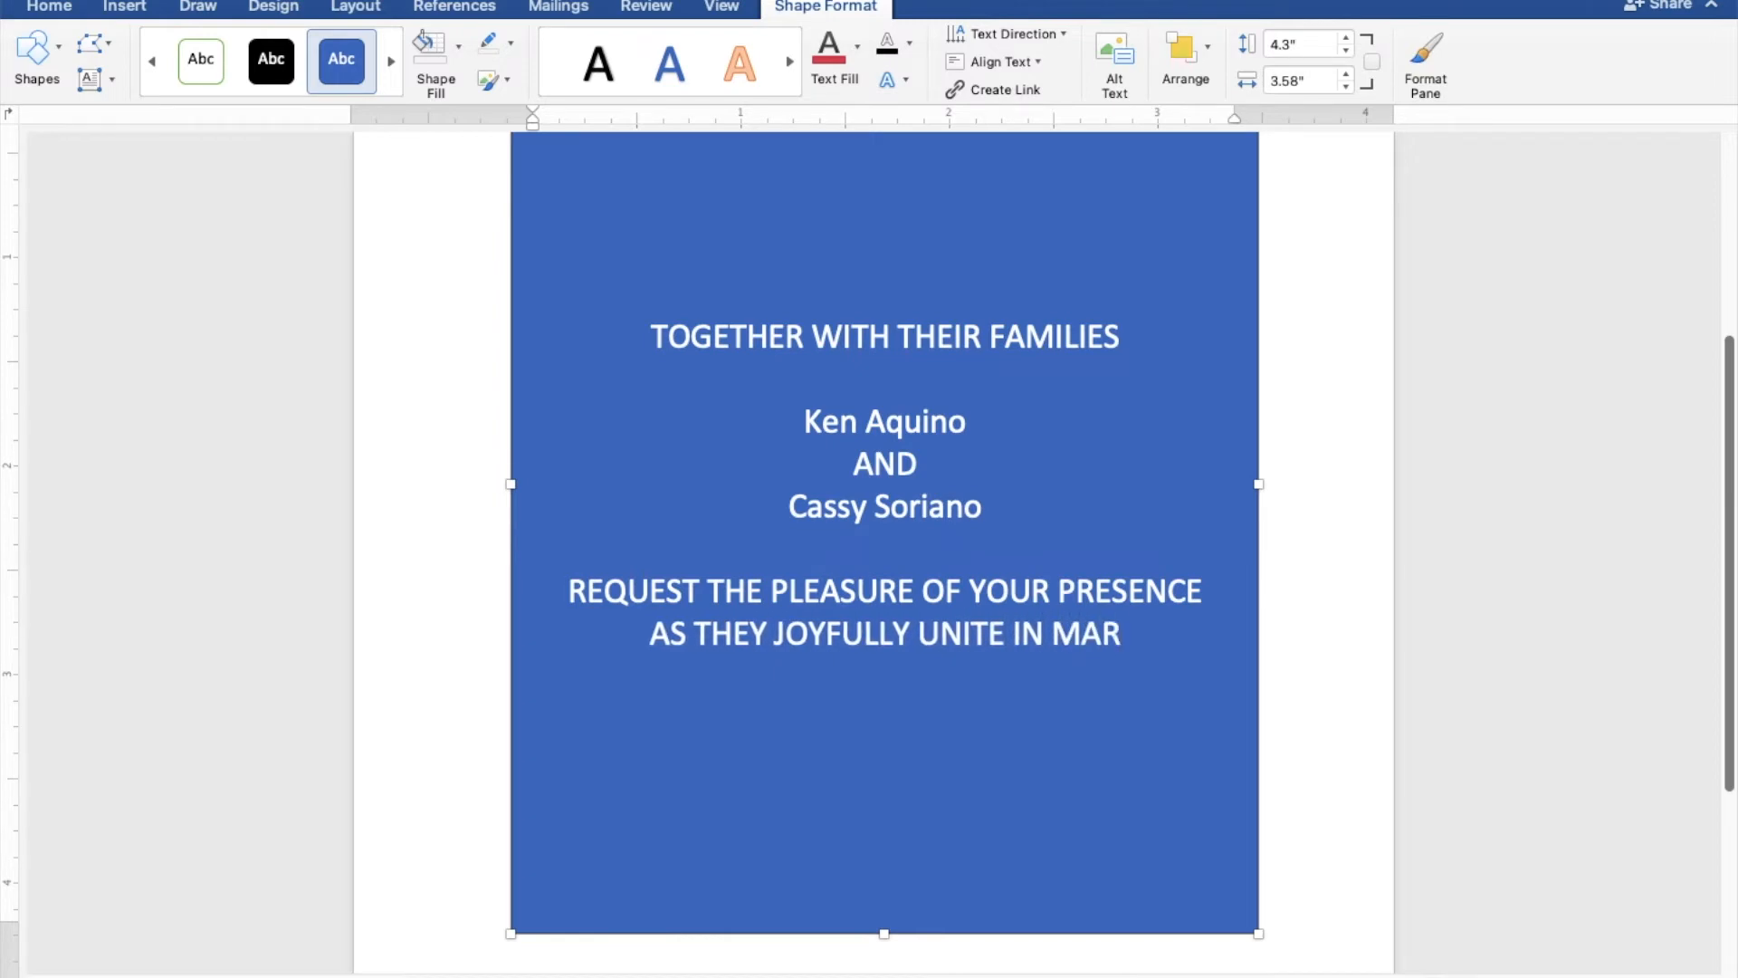
type("RIAGE")
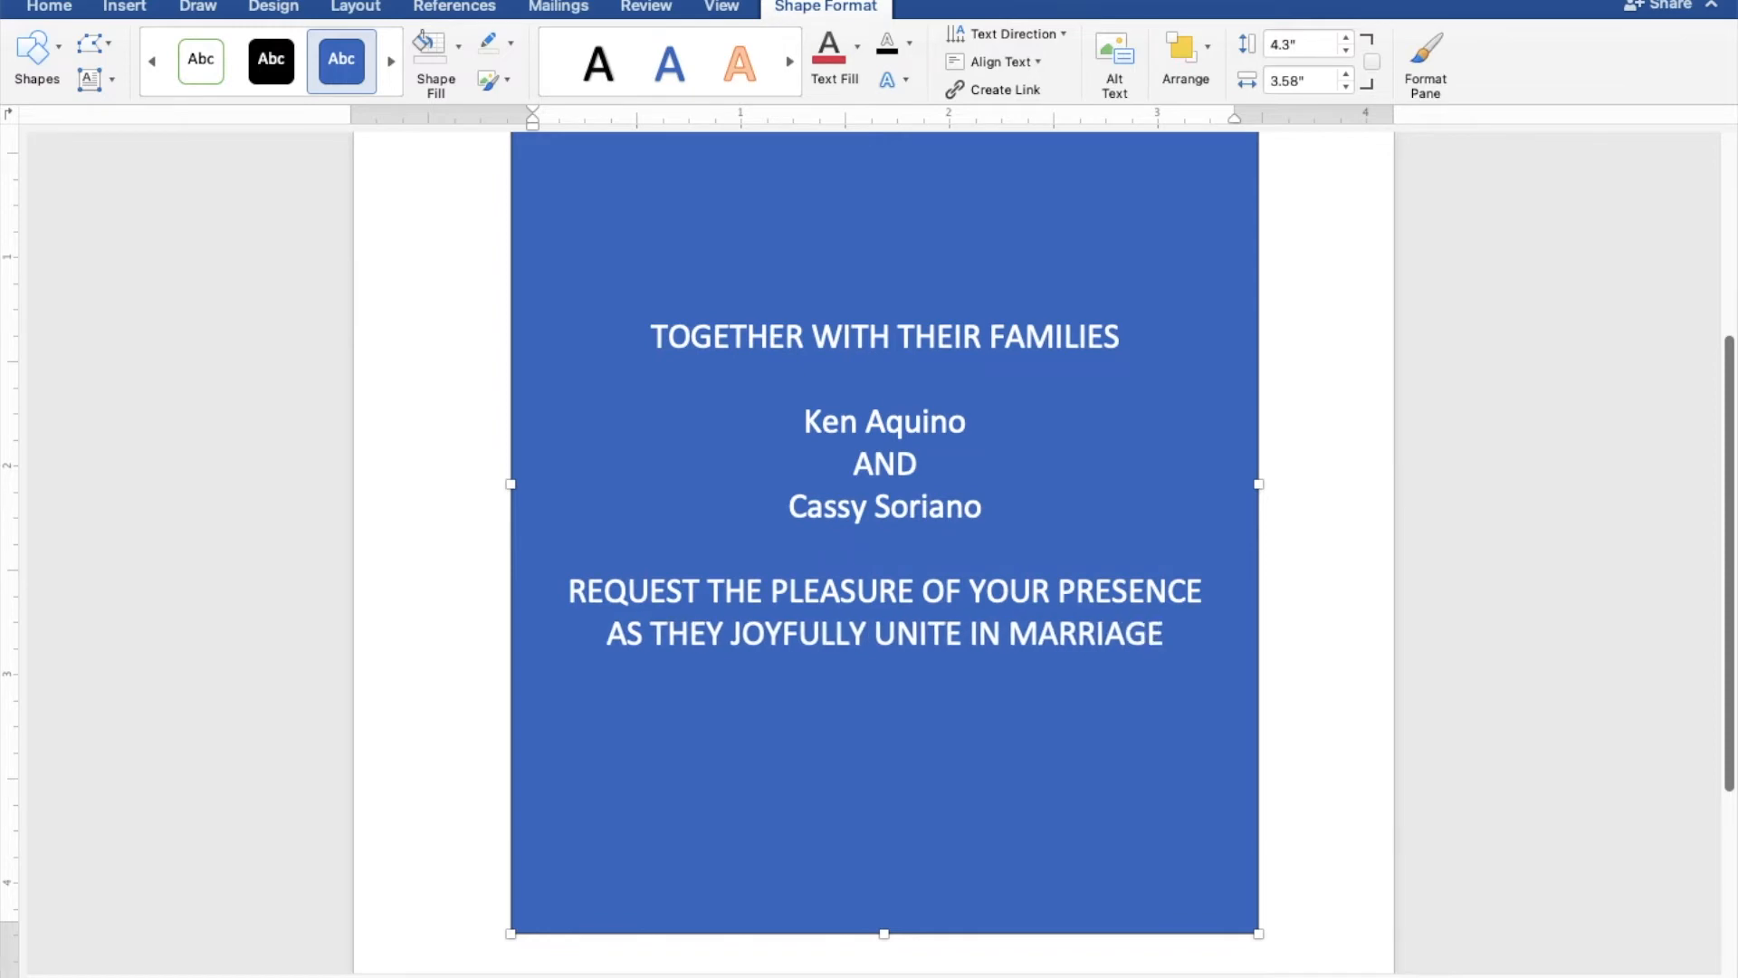
- After a blank line, add the wedding day "SUNDAY" and the date "MARCH 27, 2022" on separate lines
key("Return")
key("Return")
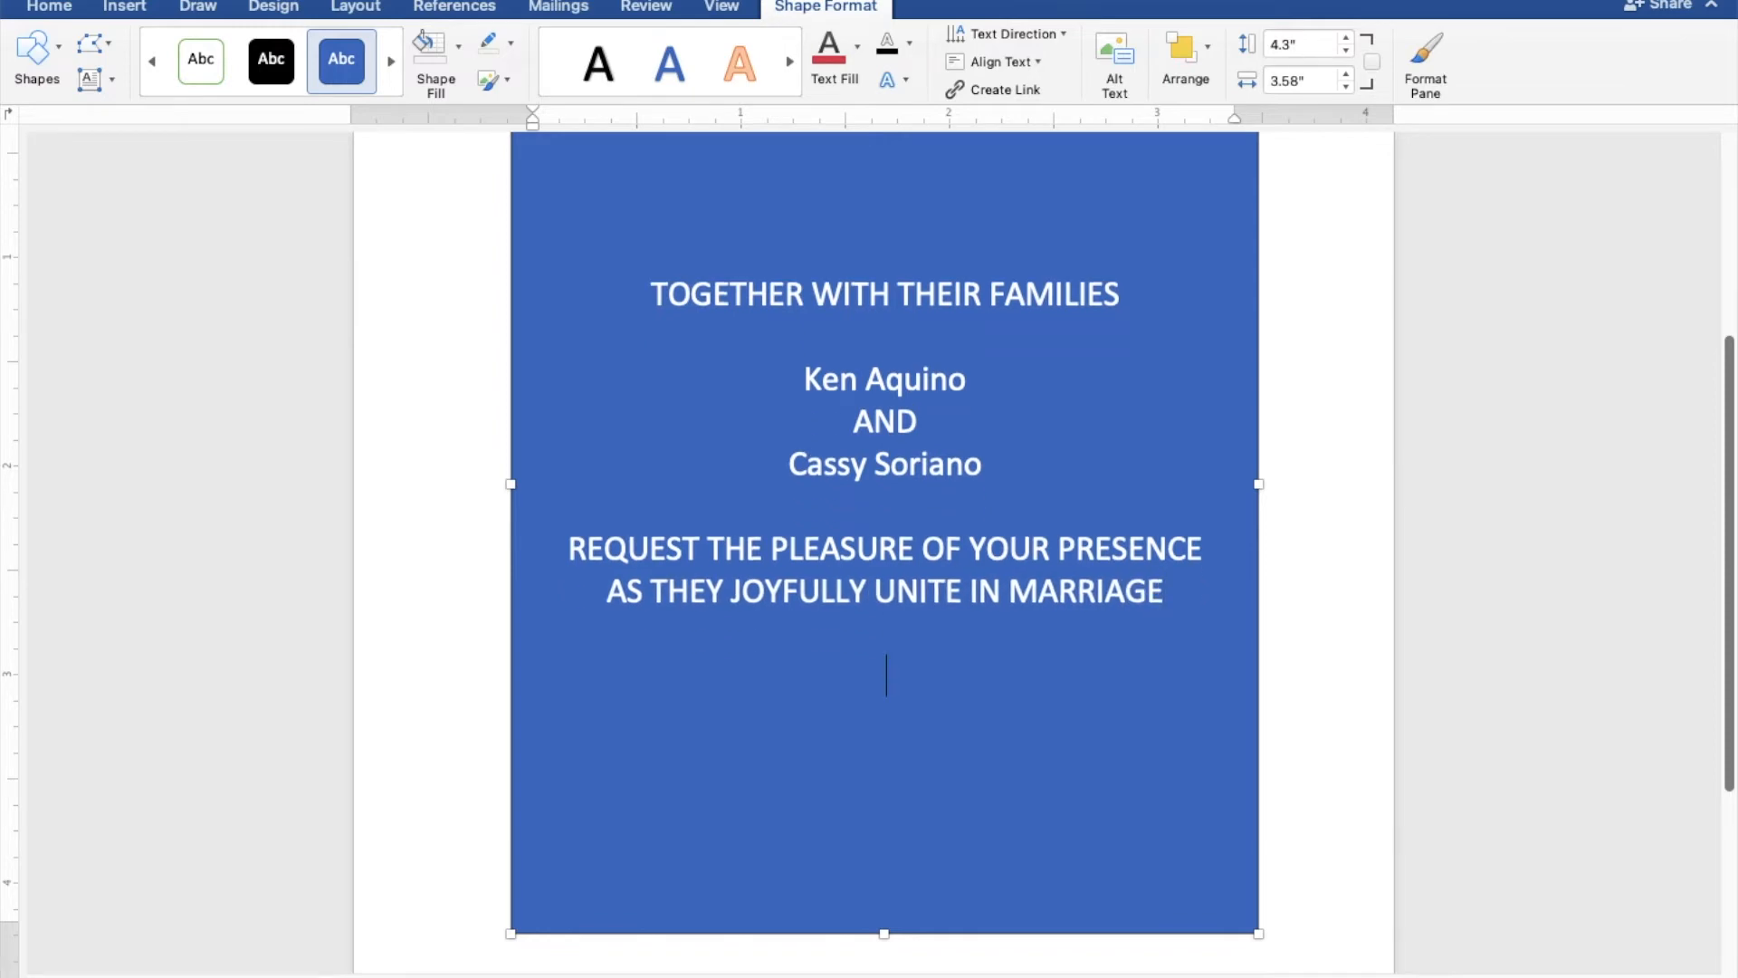
type("SUNDAY")
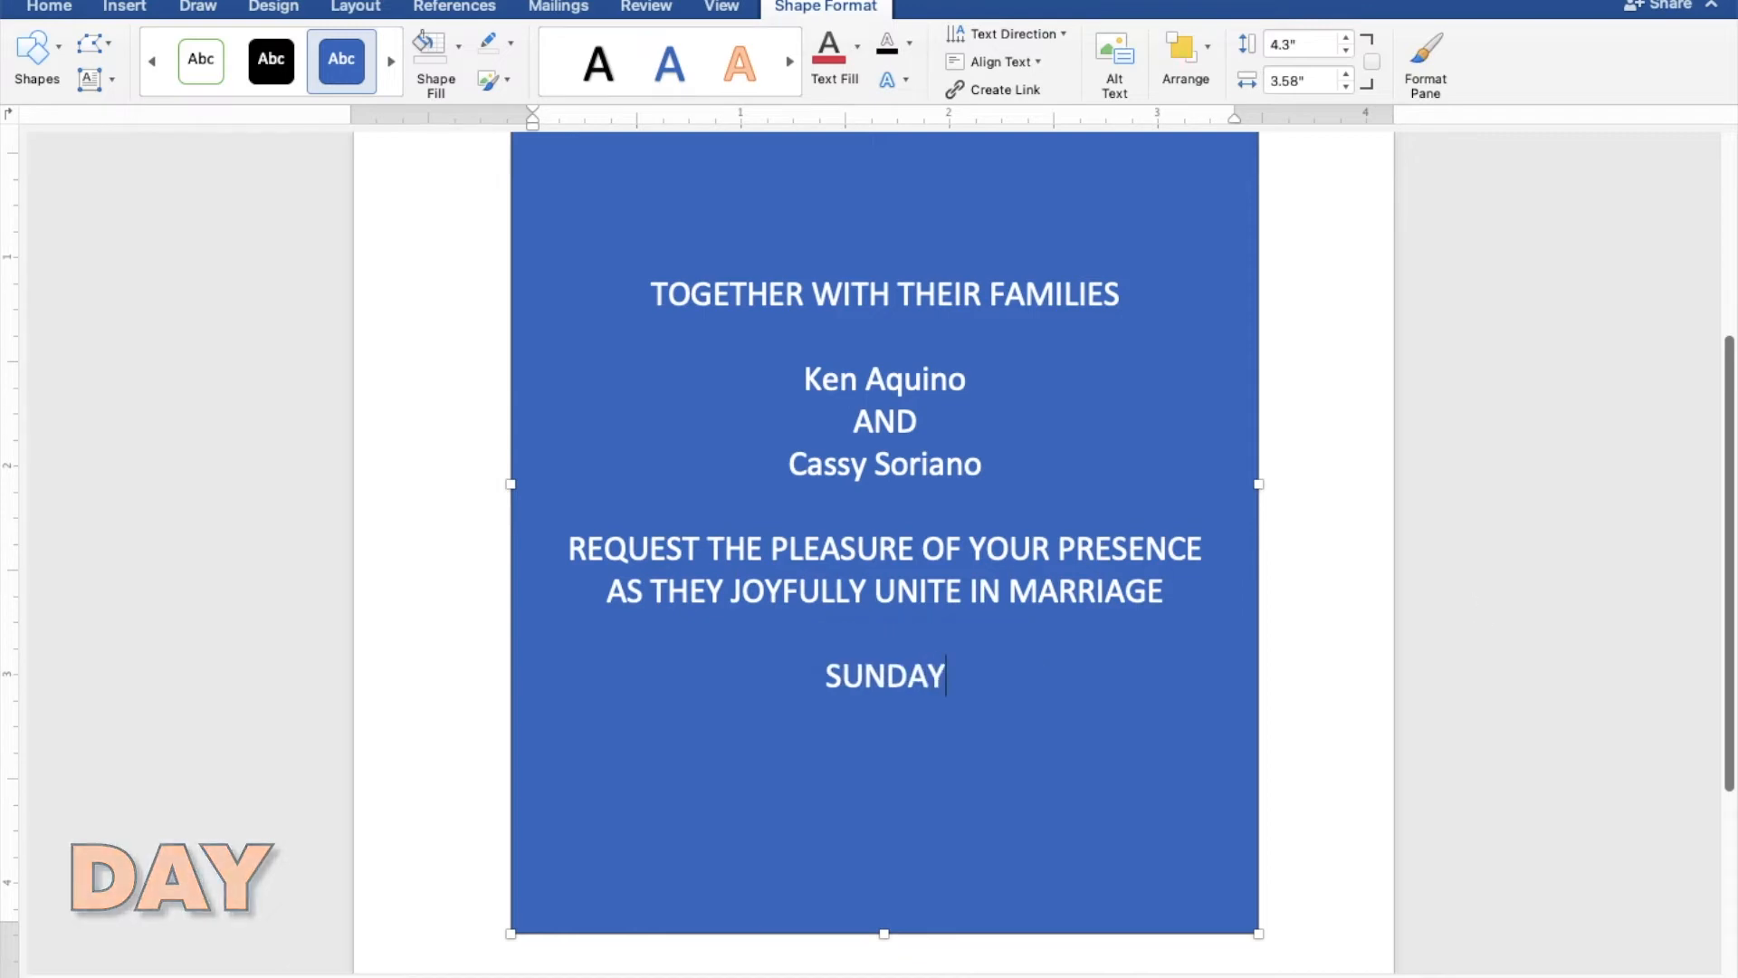
key("Return")
type("MARCH")
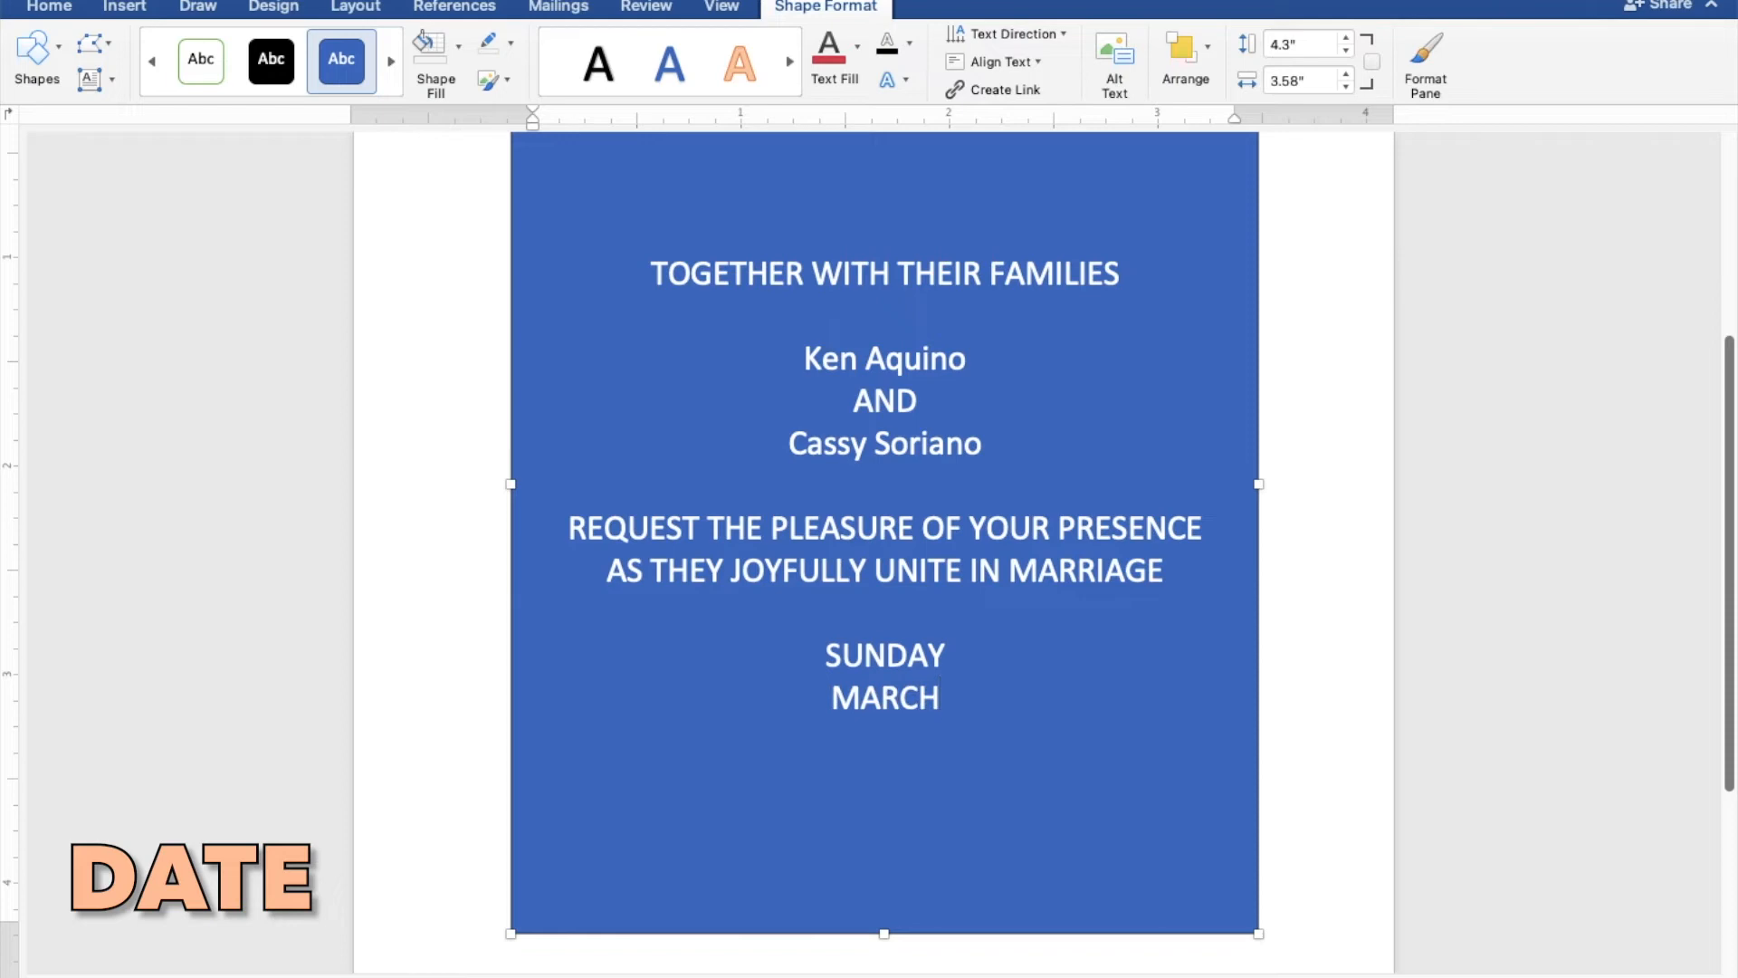
type(" 27")
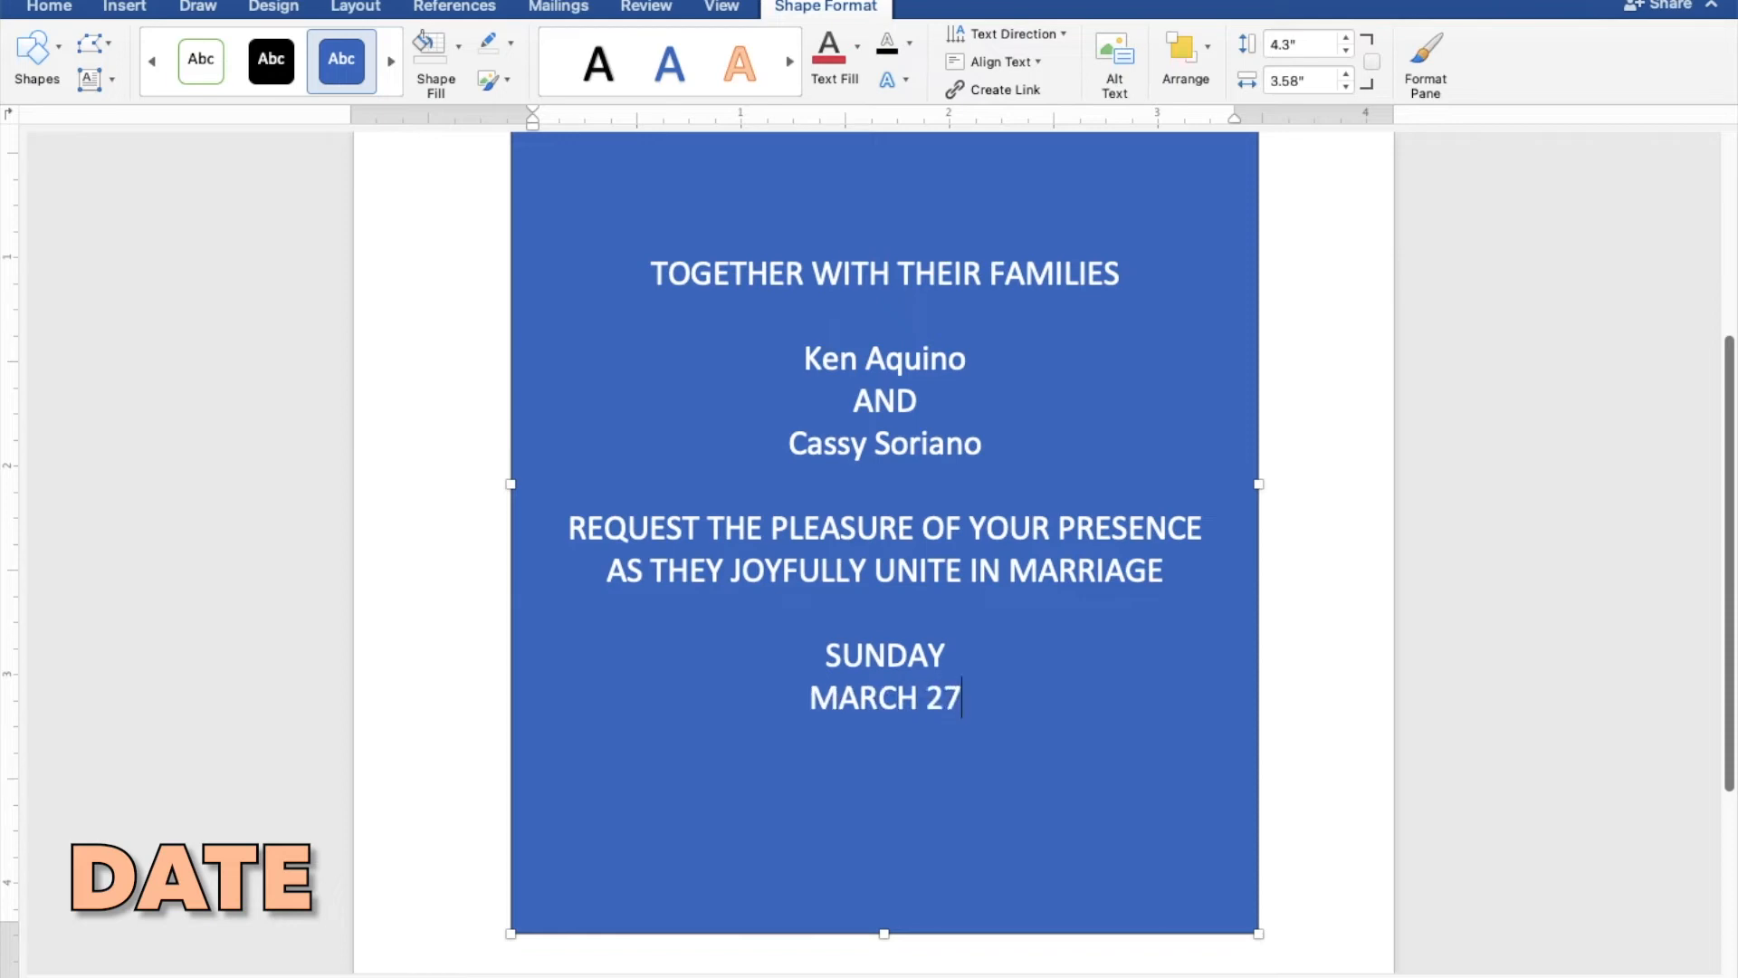
type(", 2022")
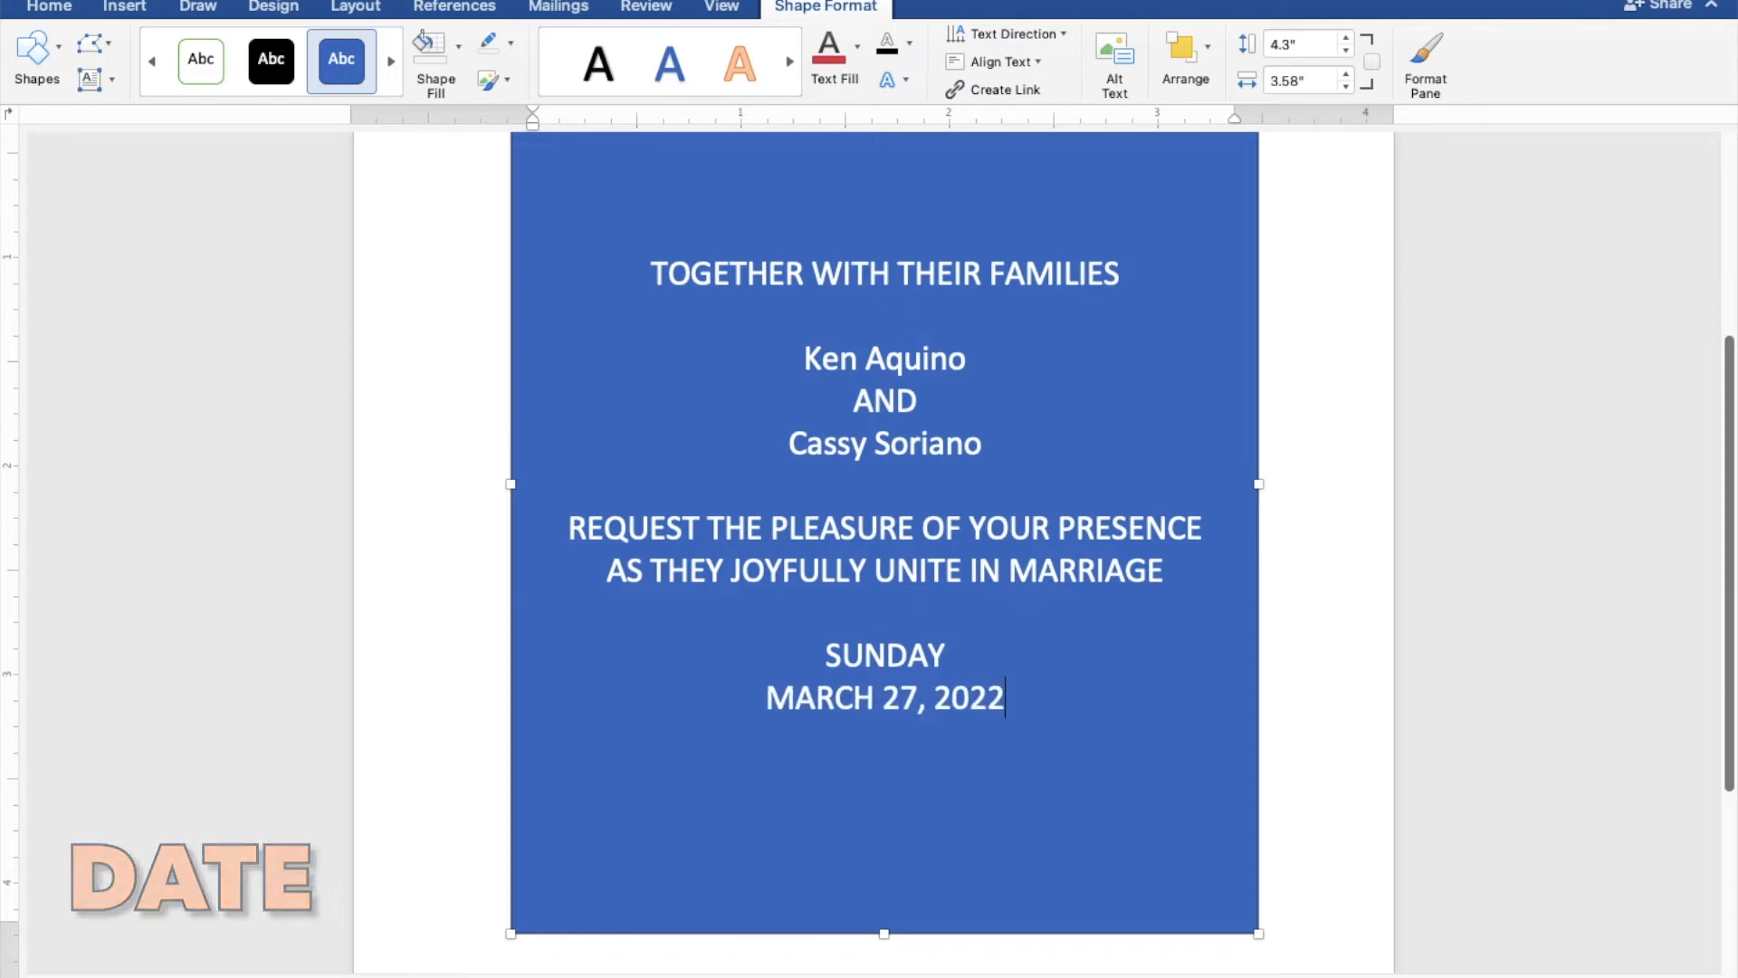
- Add the ceremony time "TEN O'CLOCK IN THE MORNING" on the line below the date
key("Return")
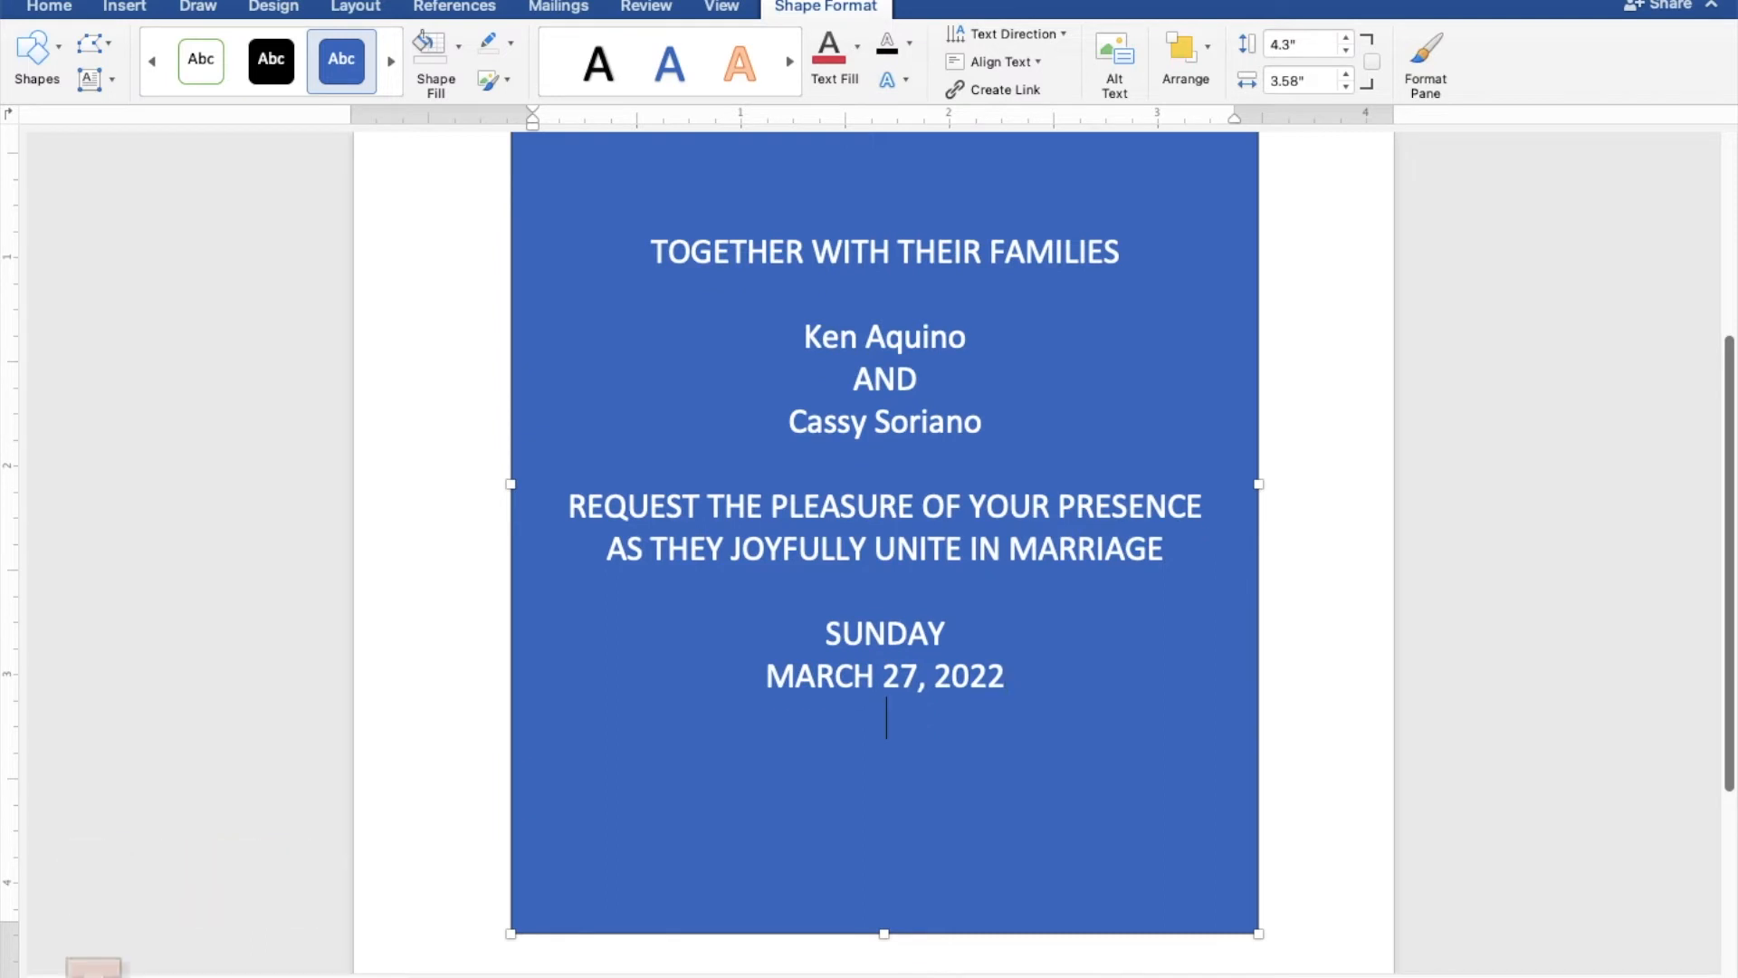
type("TEN")
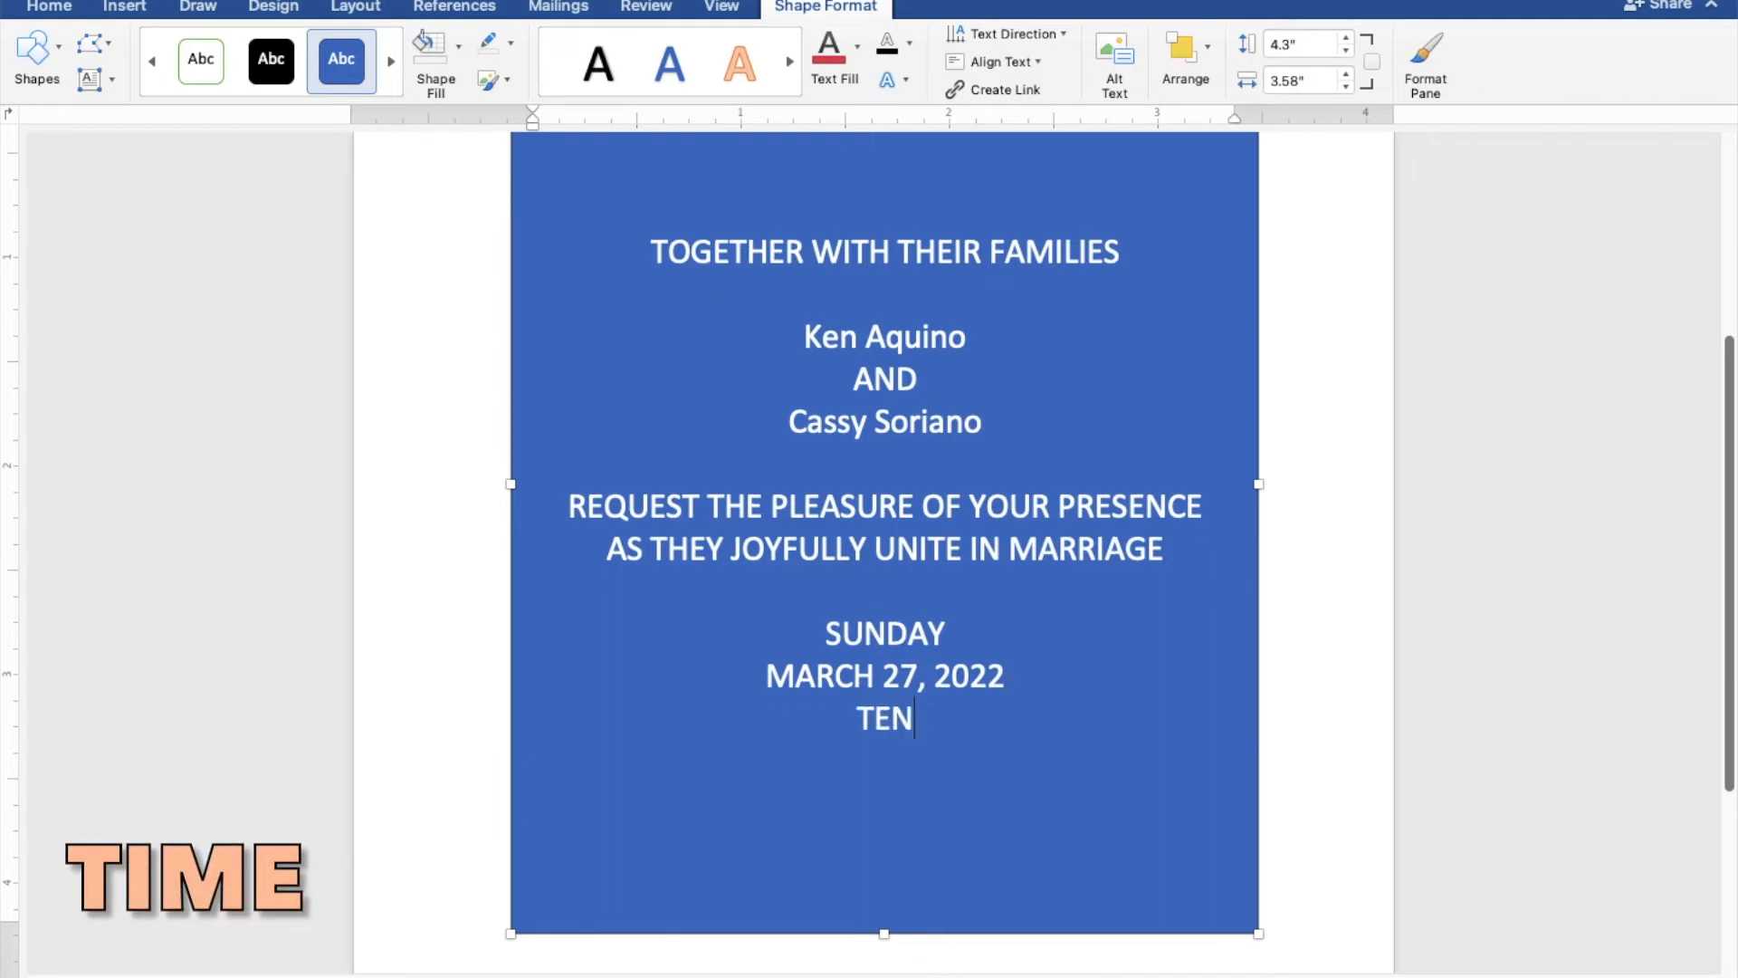
type(" O'CL")
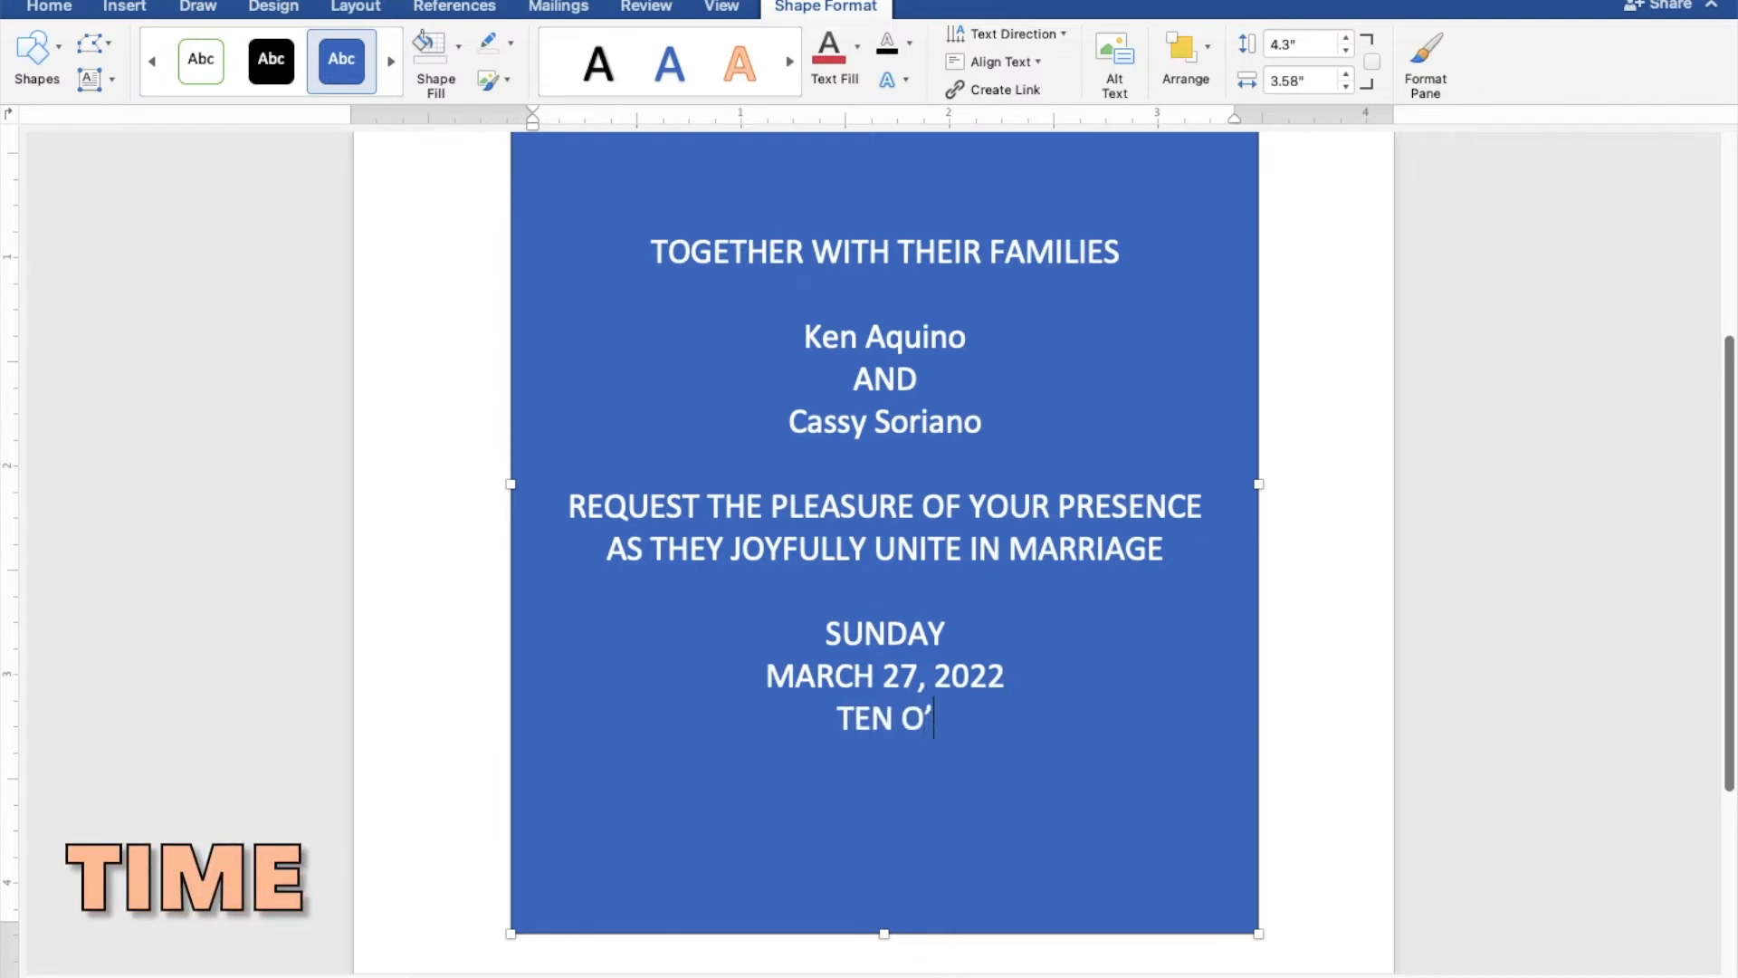
type("OC")
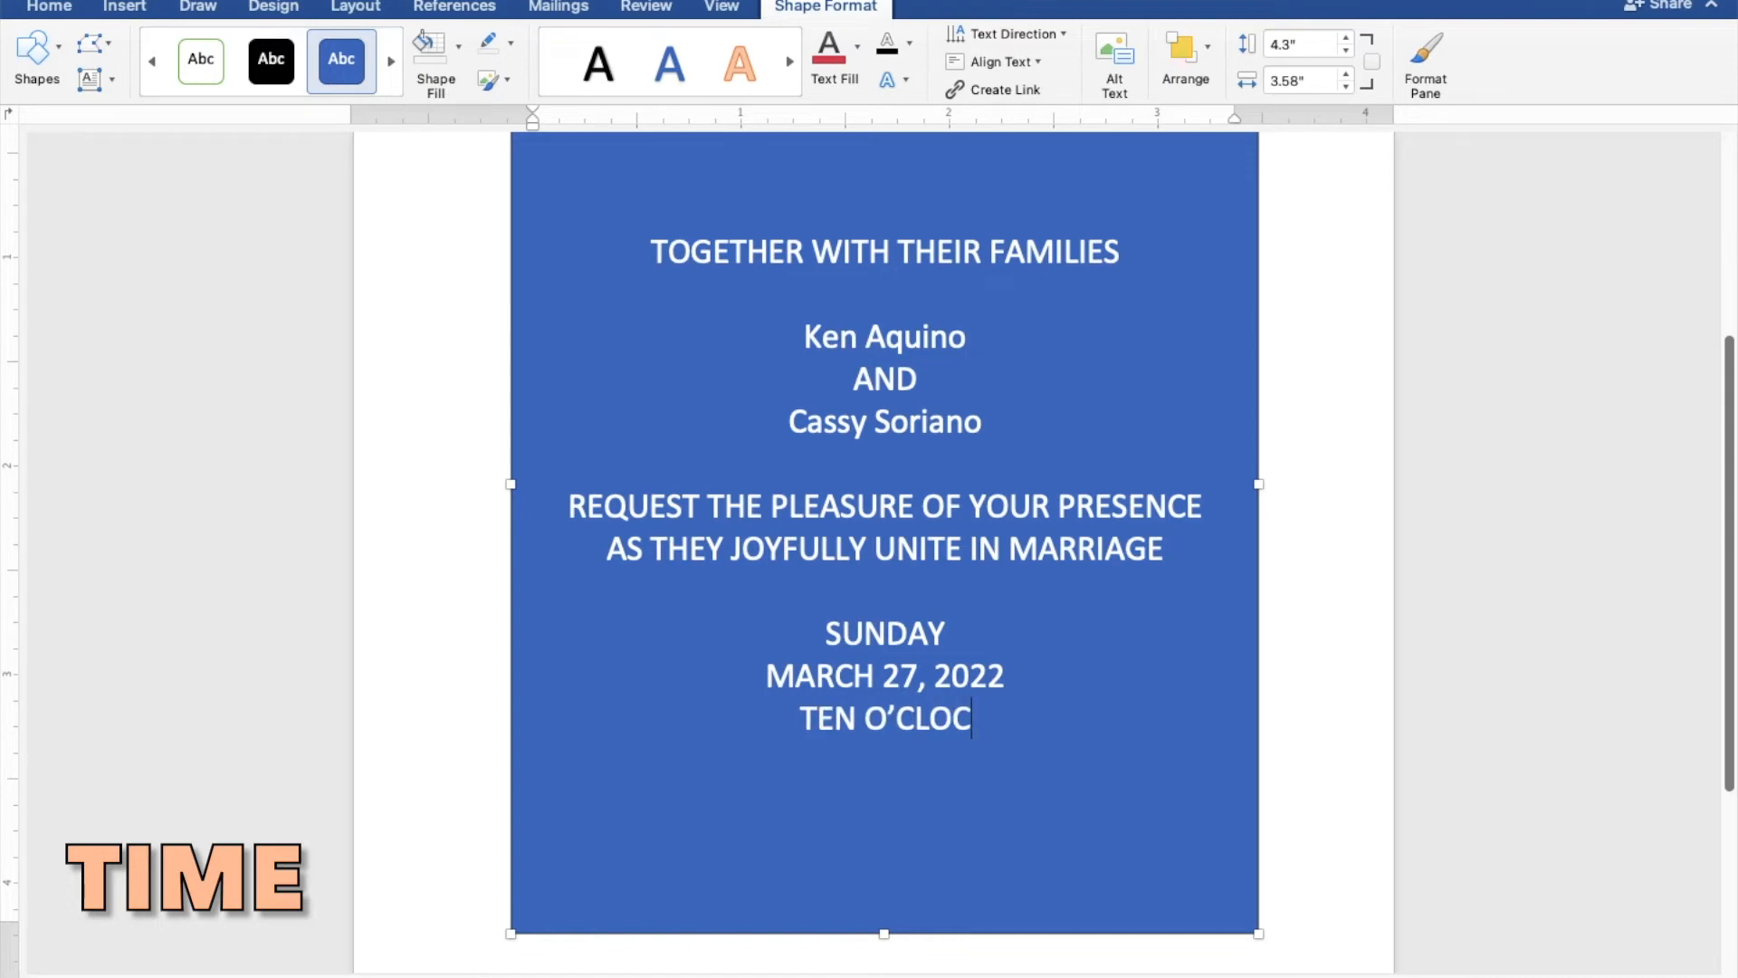
type("K IN")
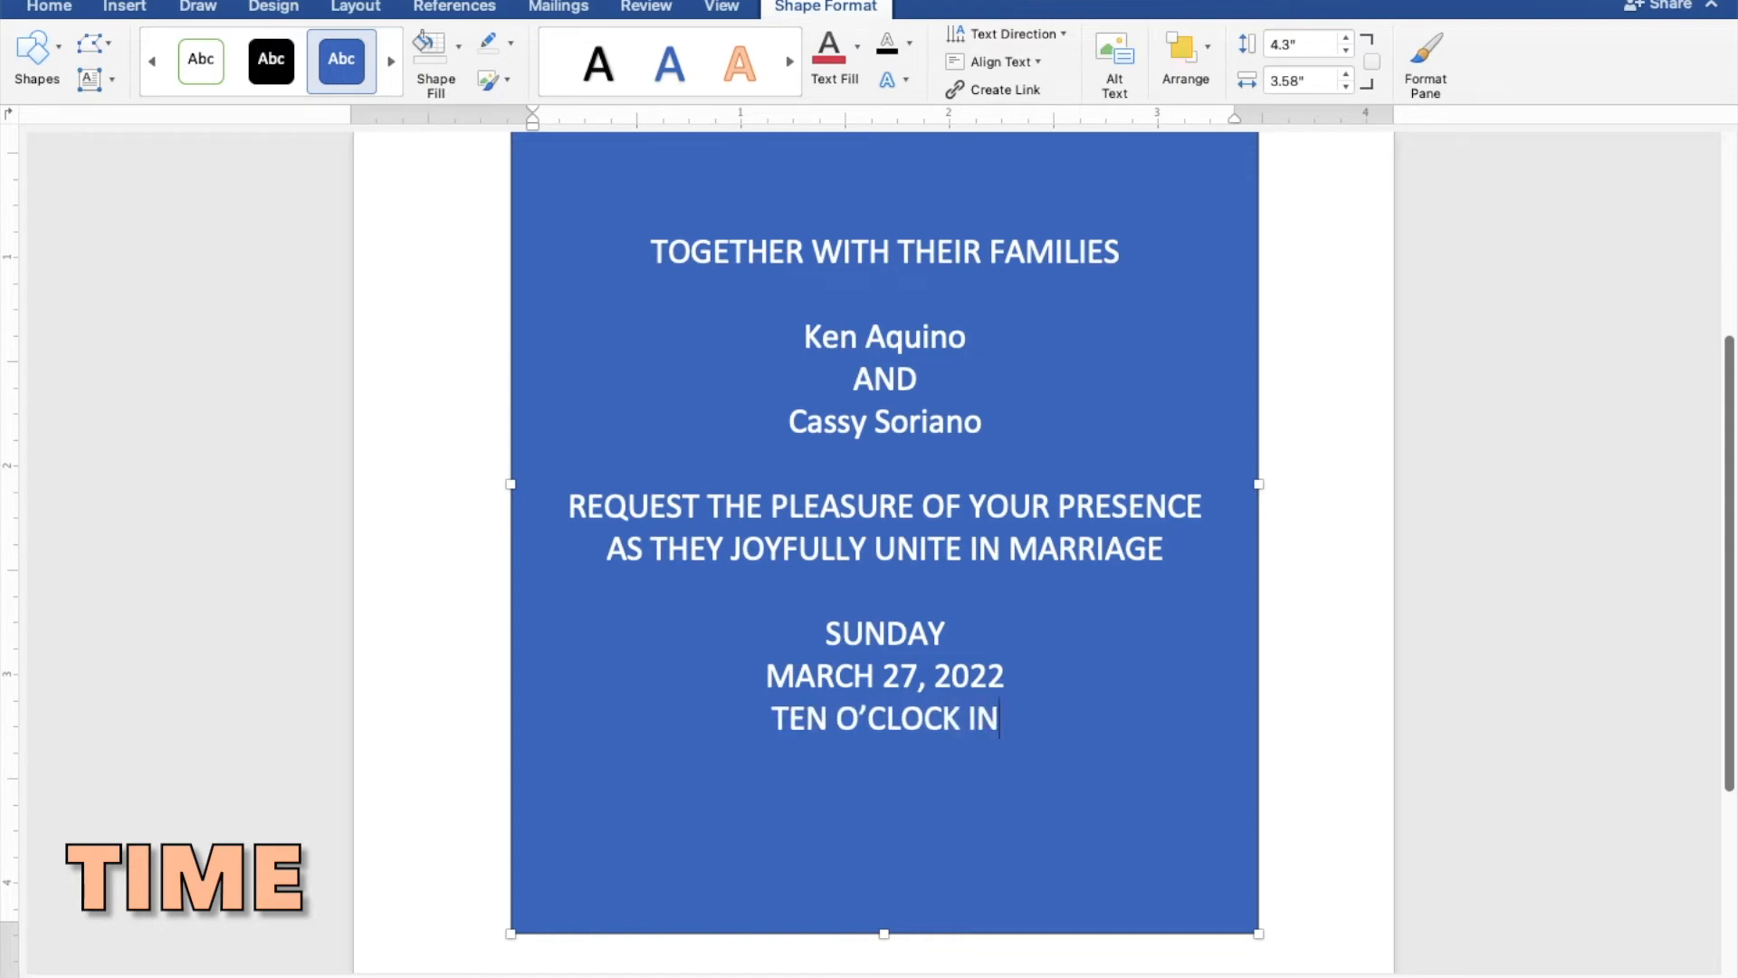
type(" THE")
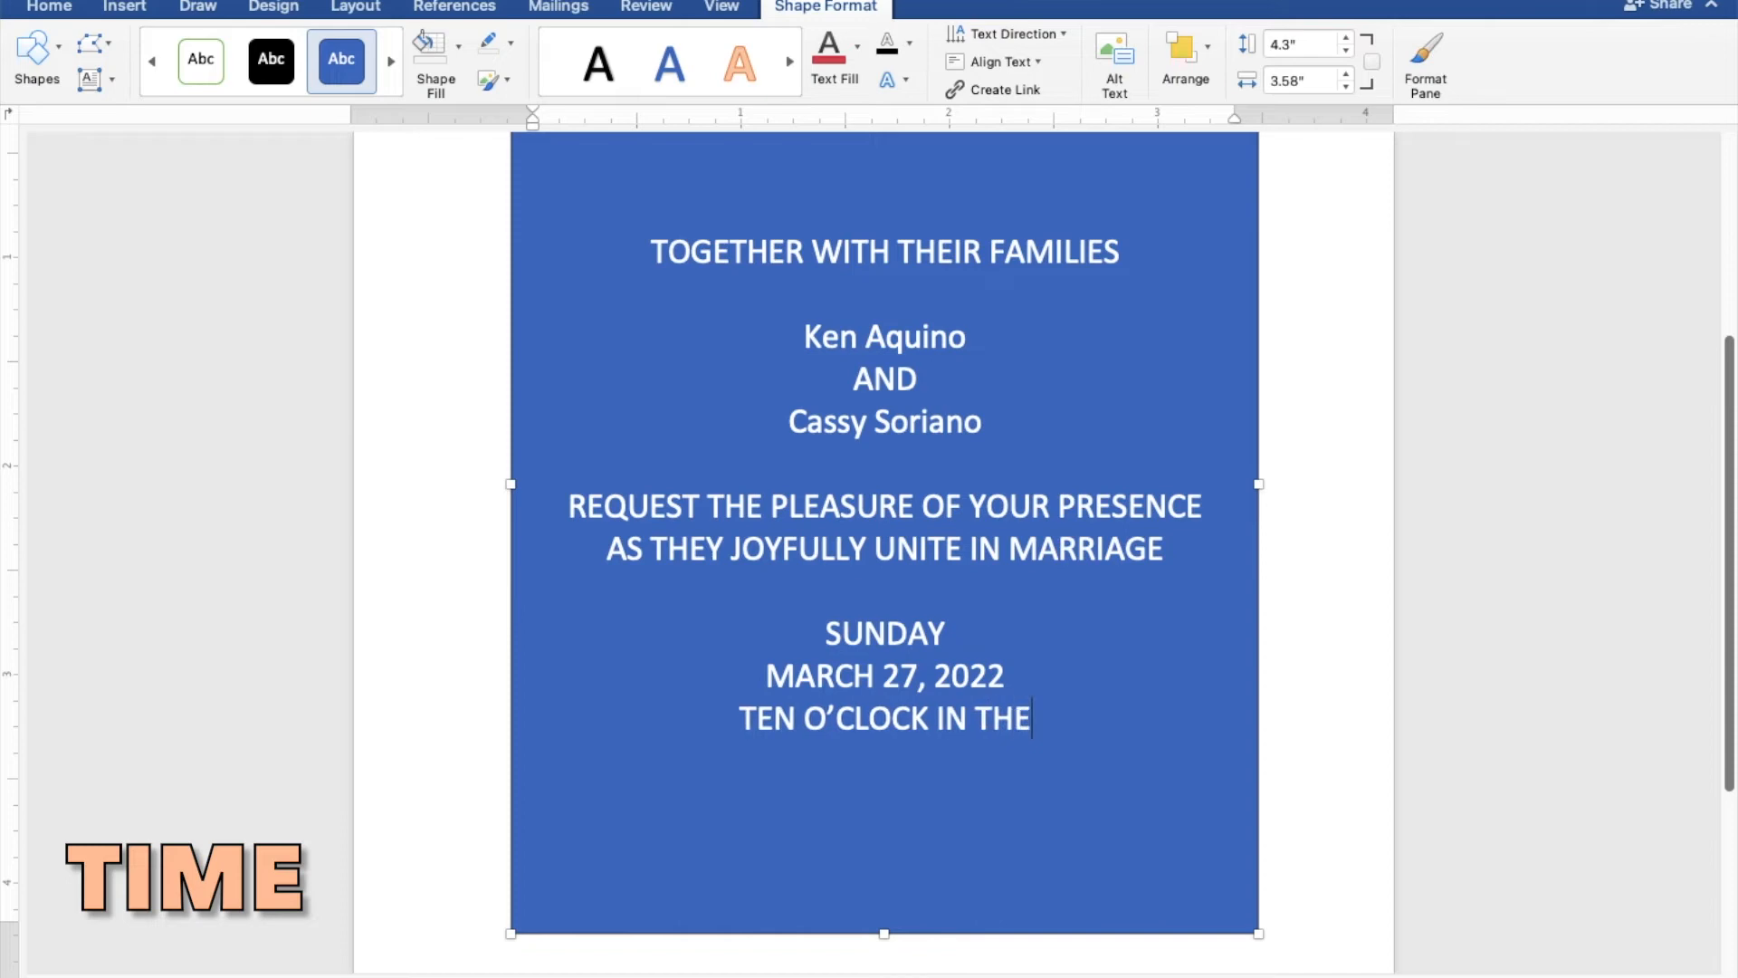
type(" MO")
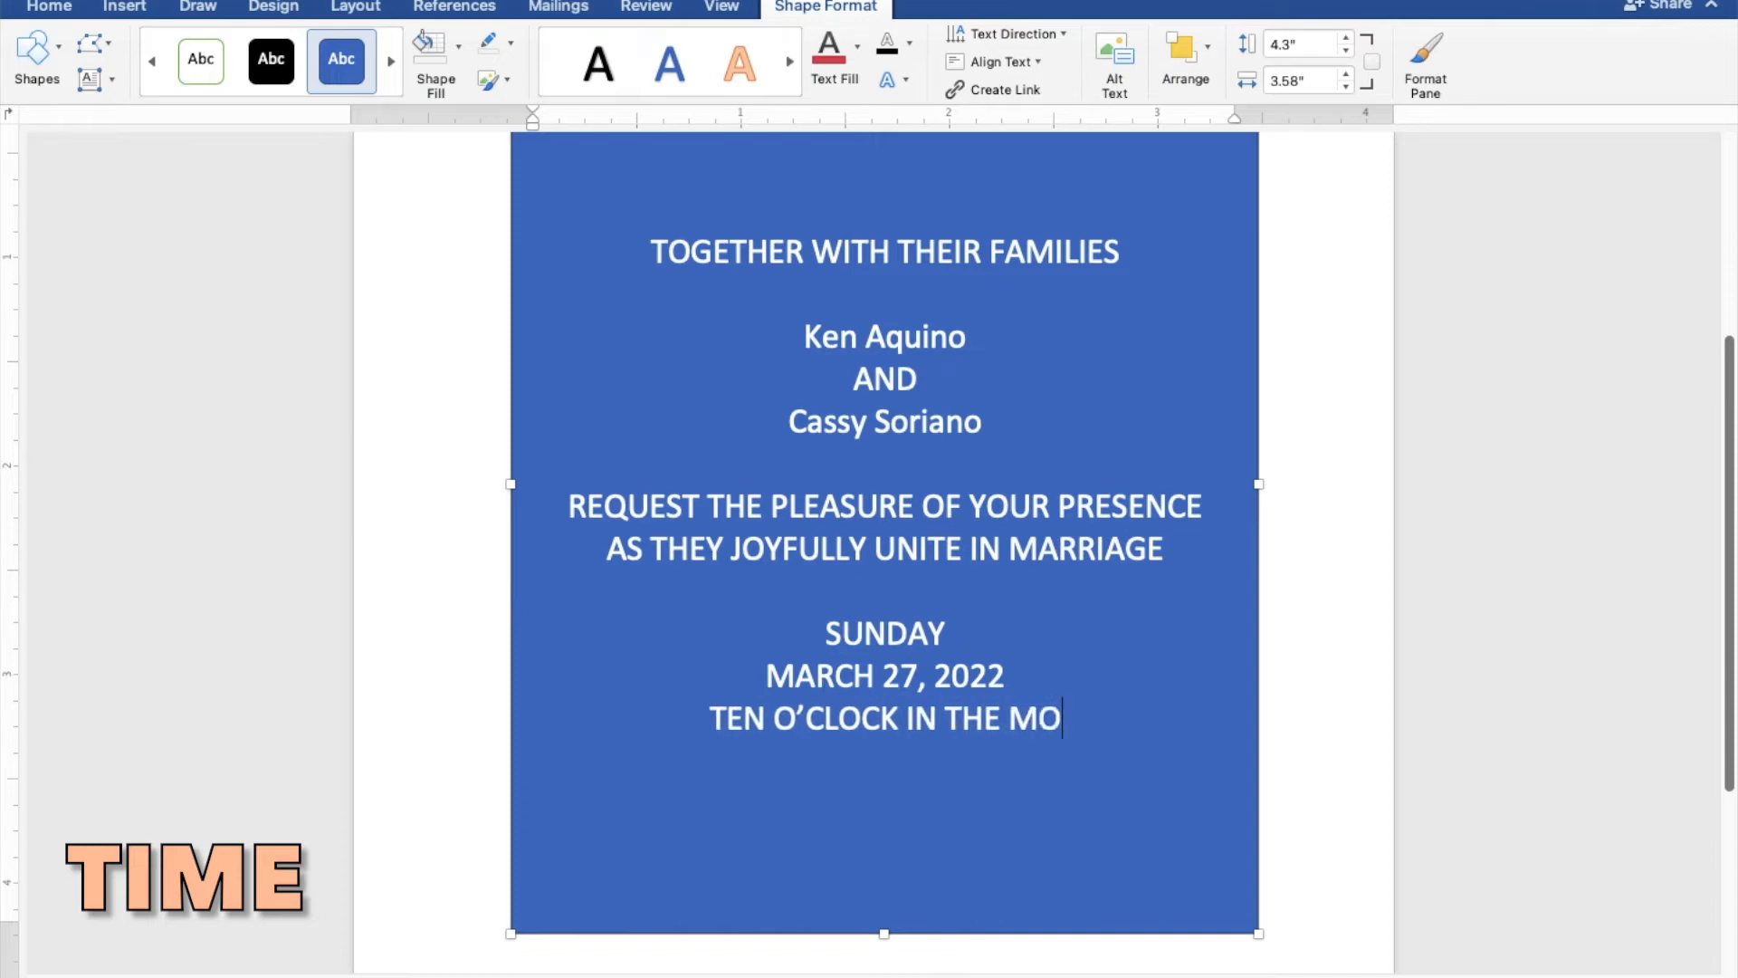
type("RNING")
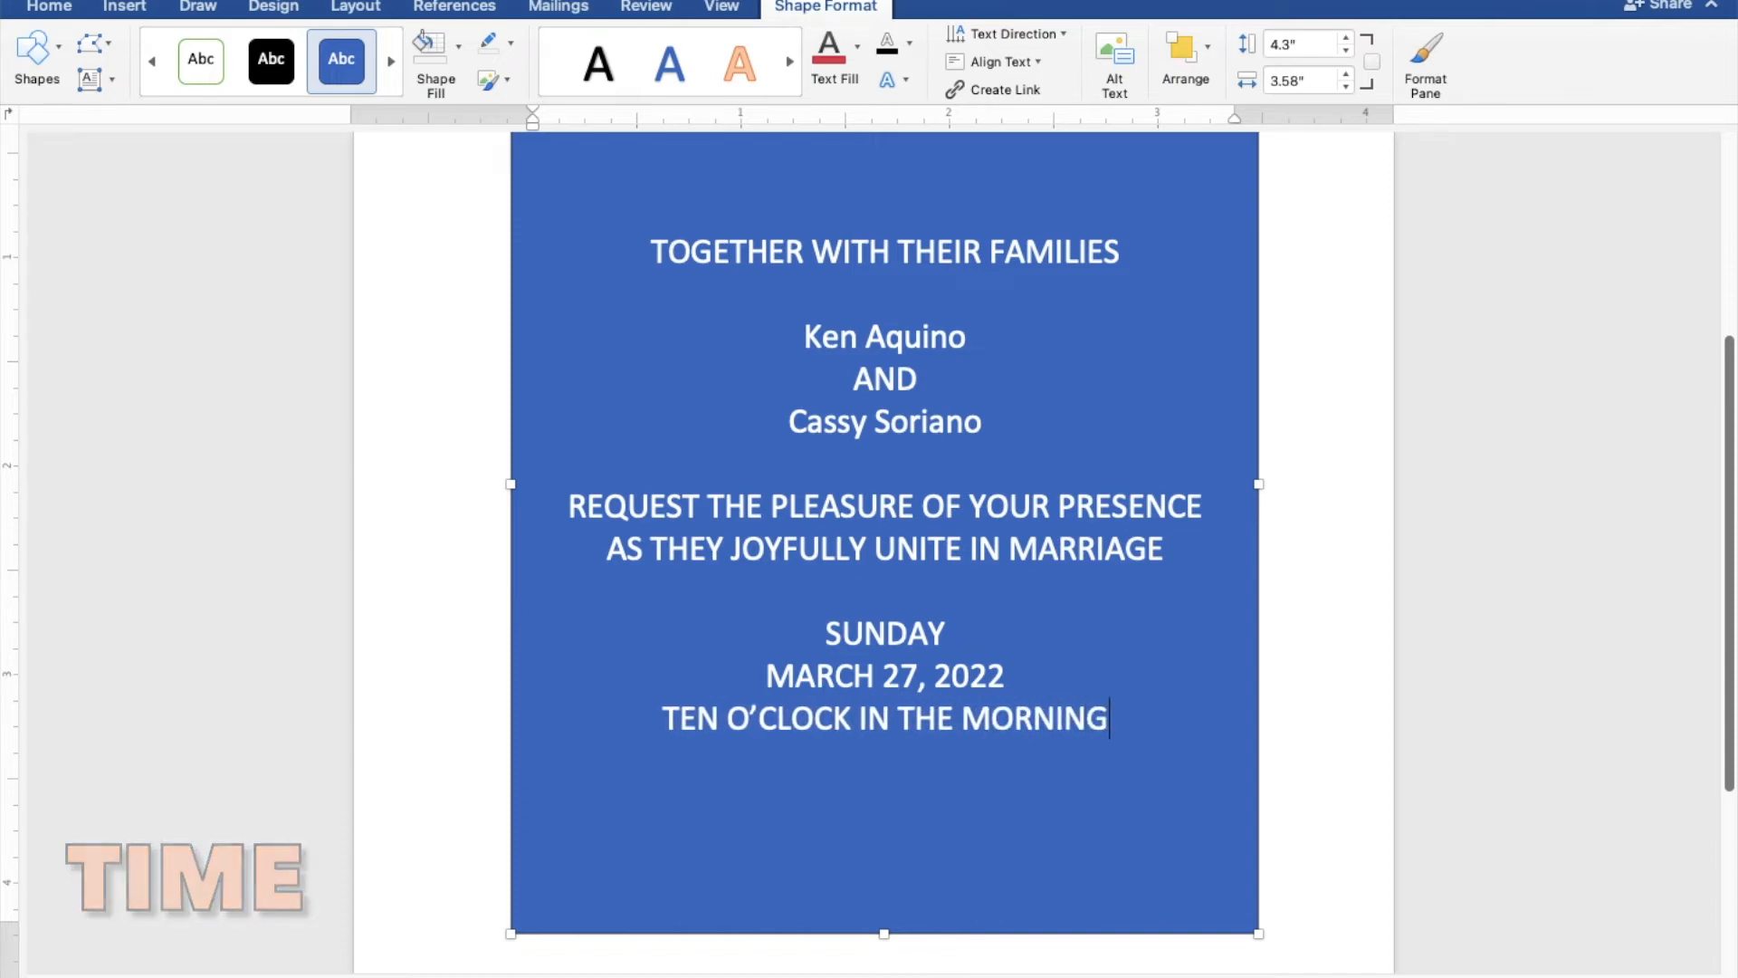
- Add the church name "ST. THOMAS AQUINAS PARISH CHURCH" on a new line below the ceremony time
key("Return")
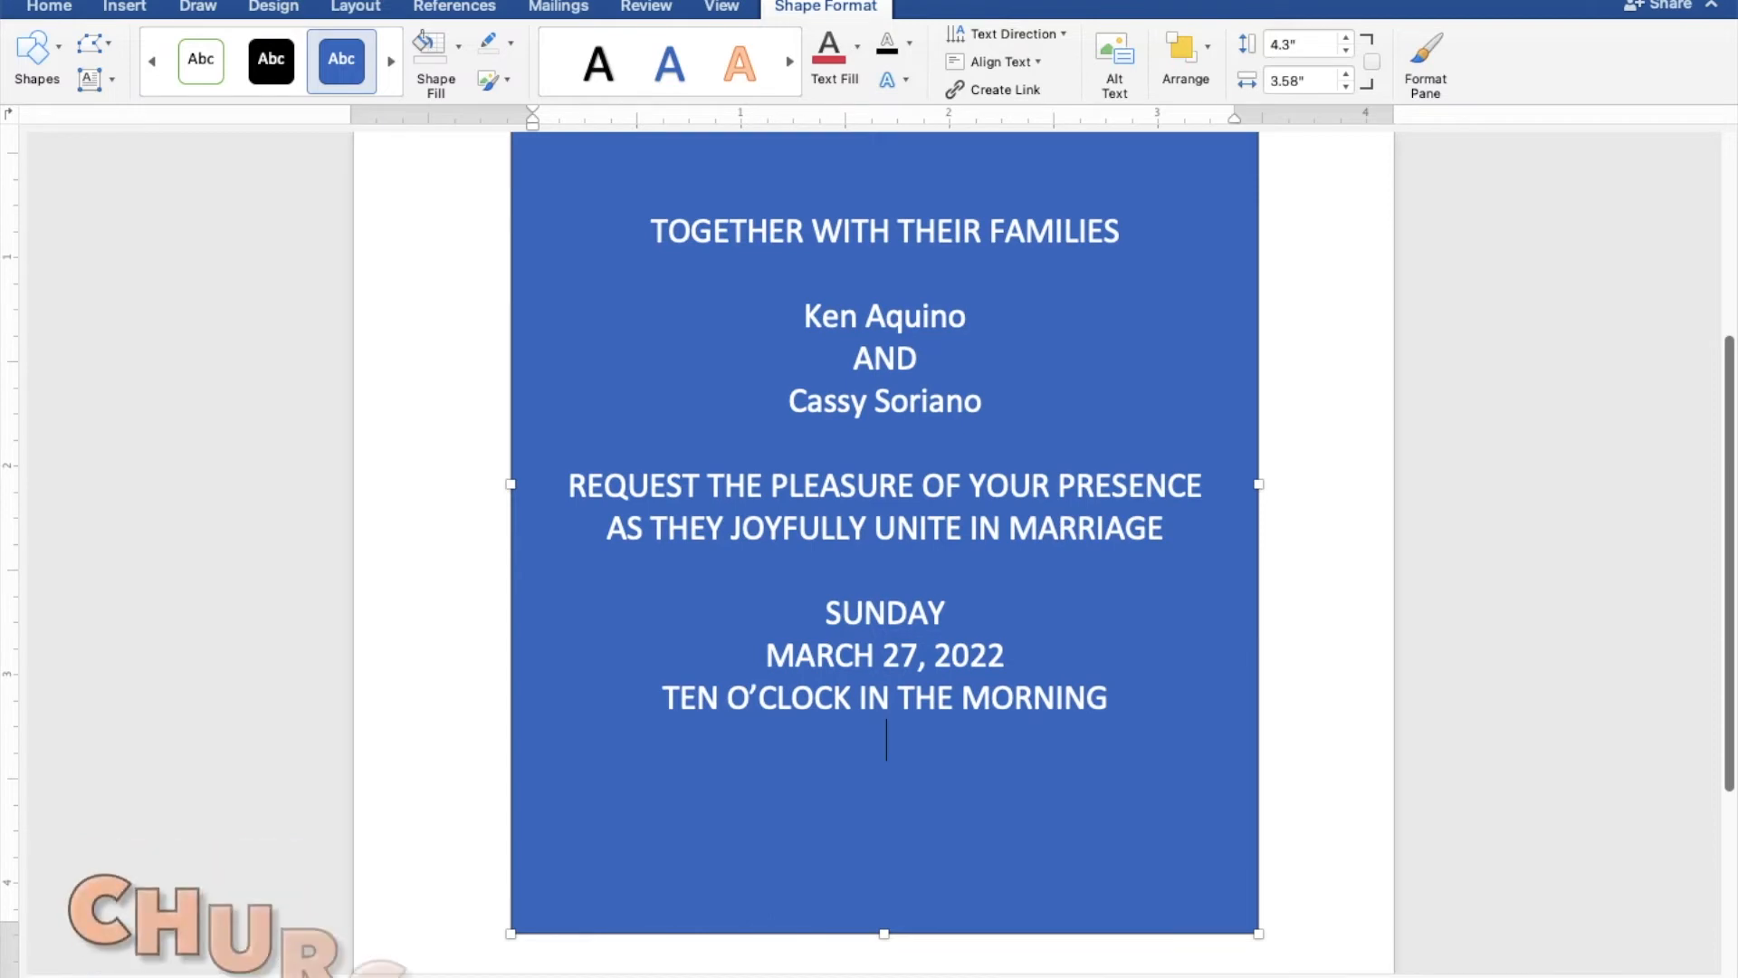
type("ST. ")
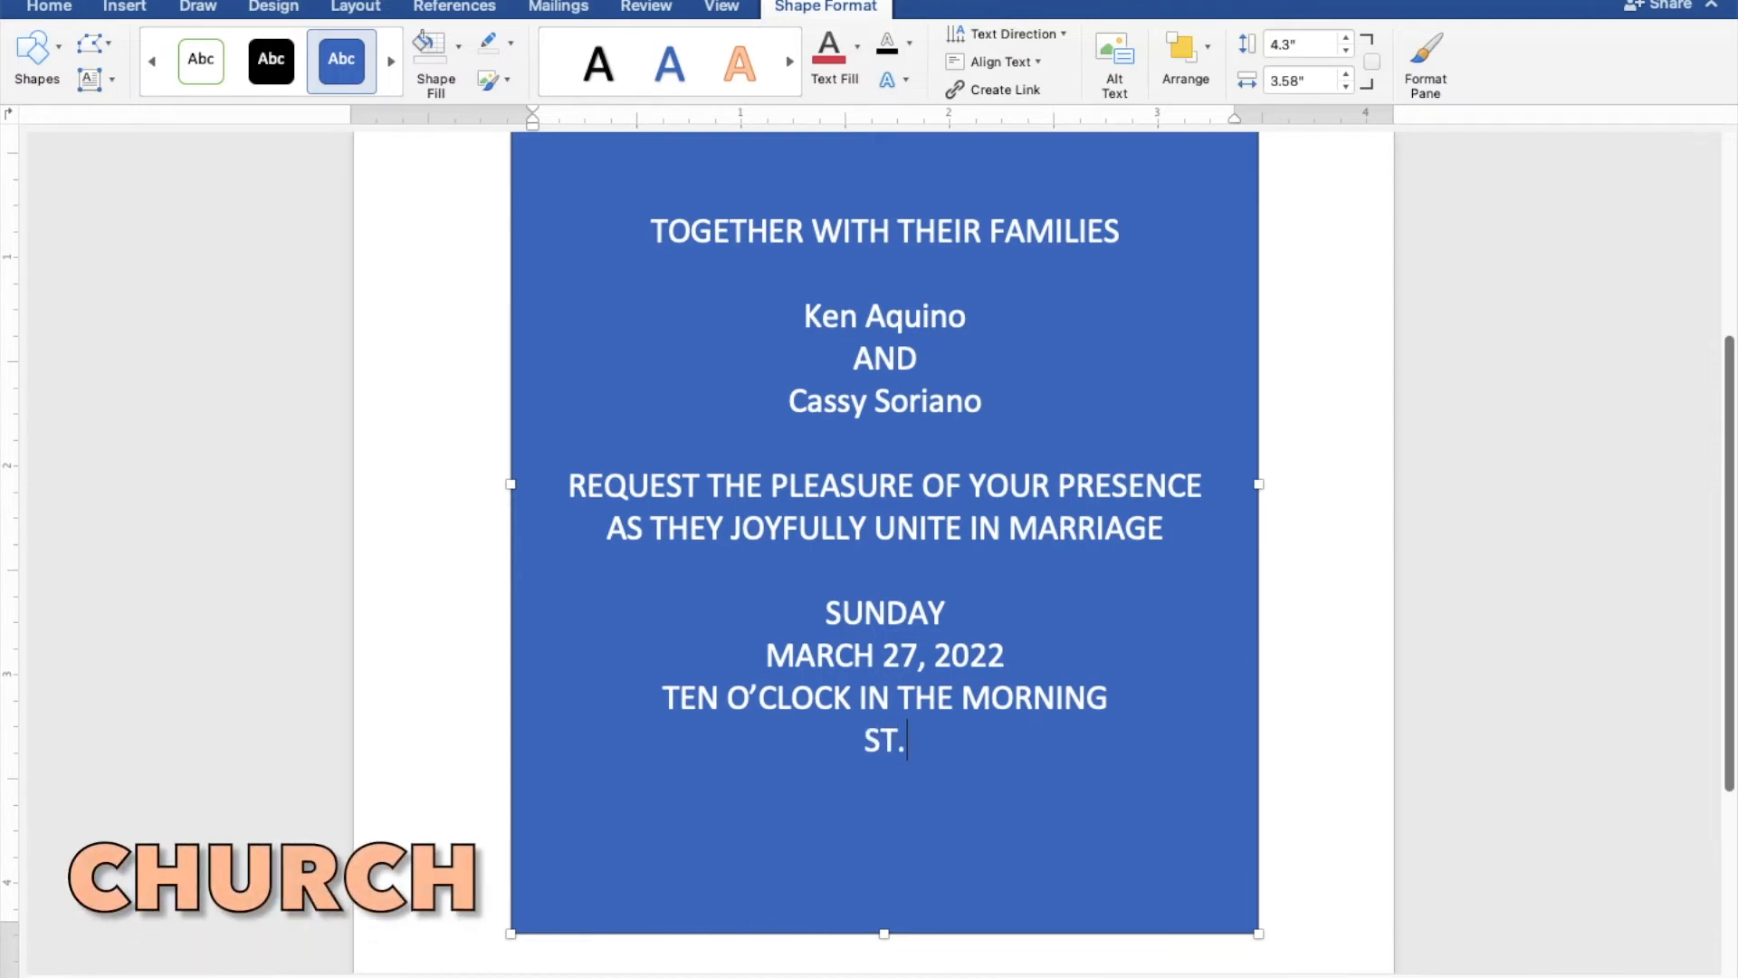
type("THO")
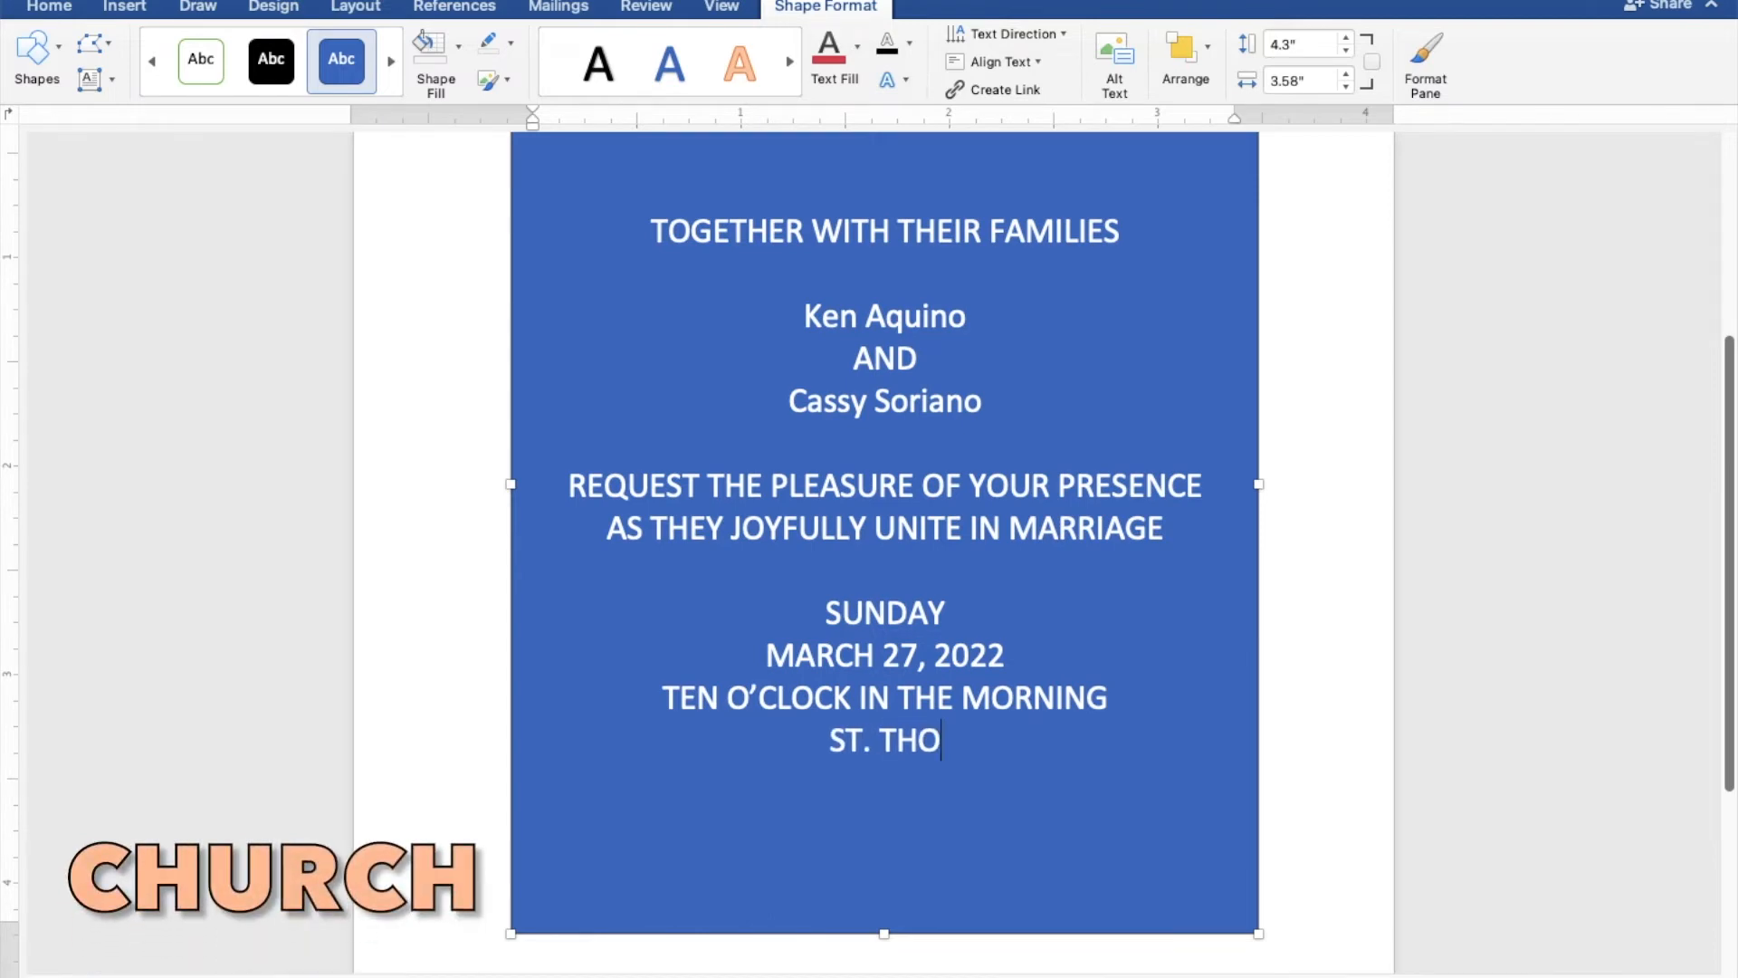
type("MAS")
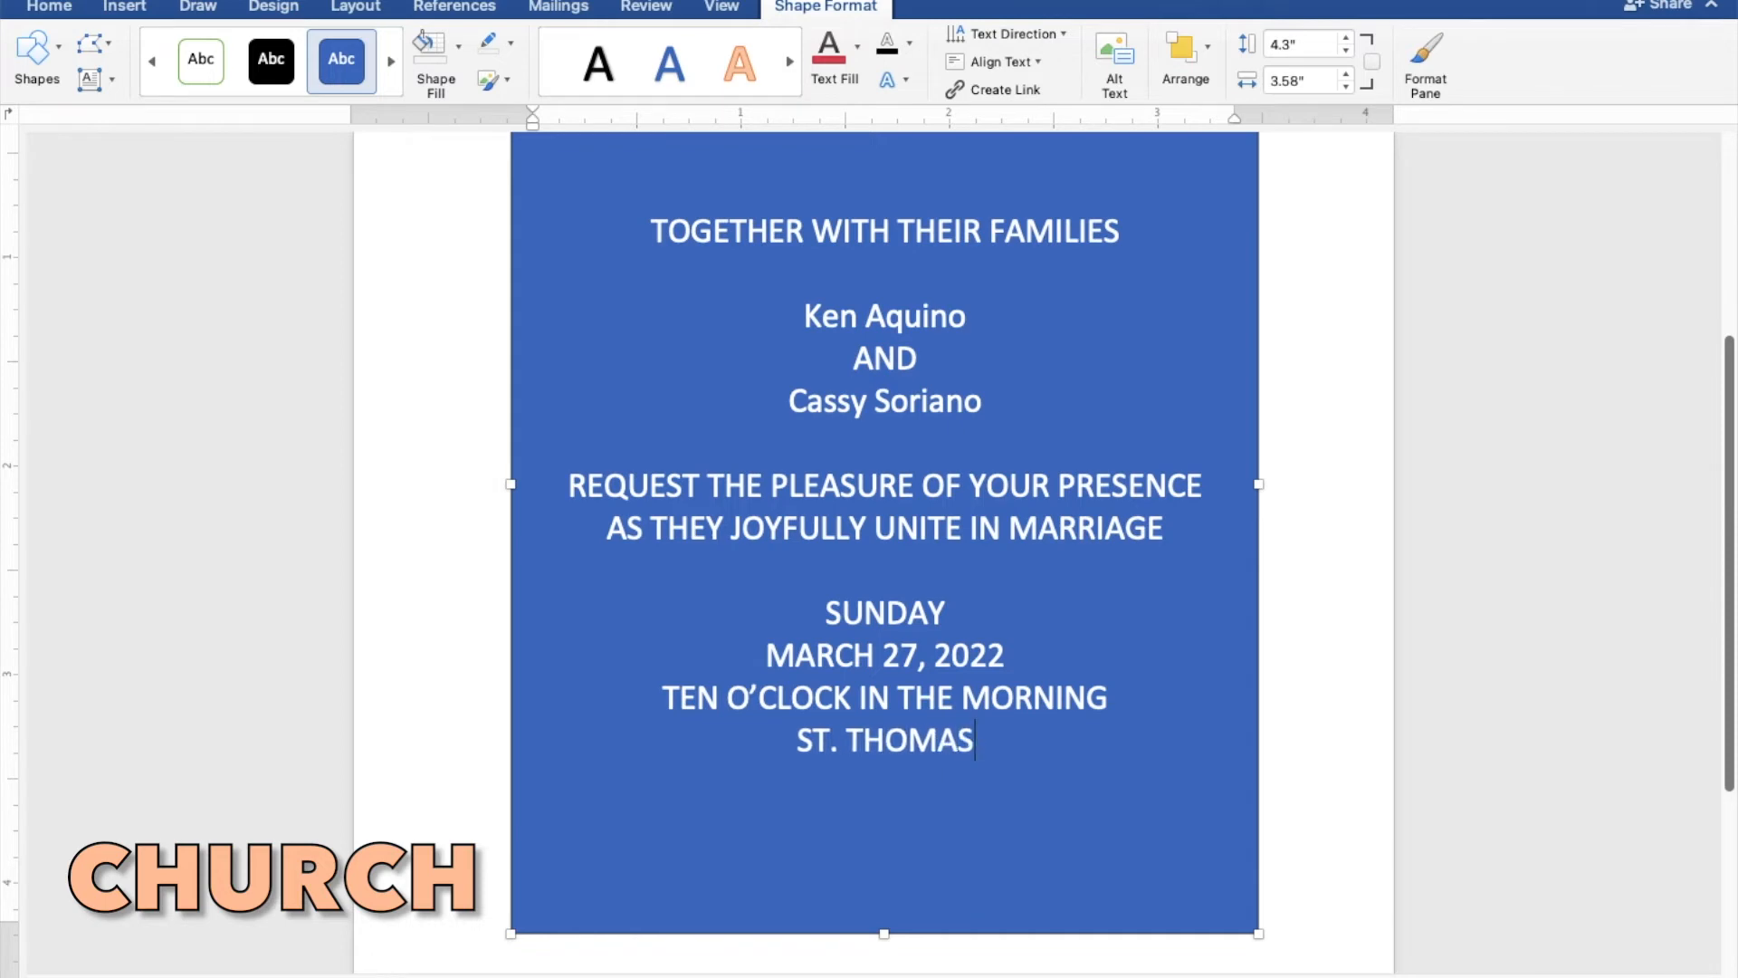
type(" AQU")
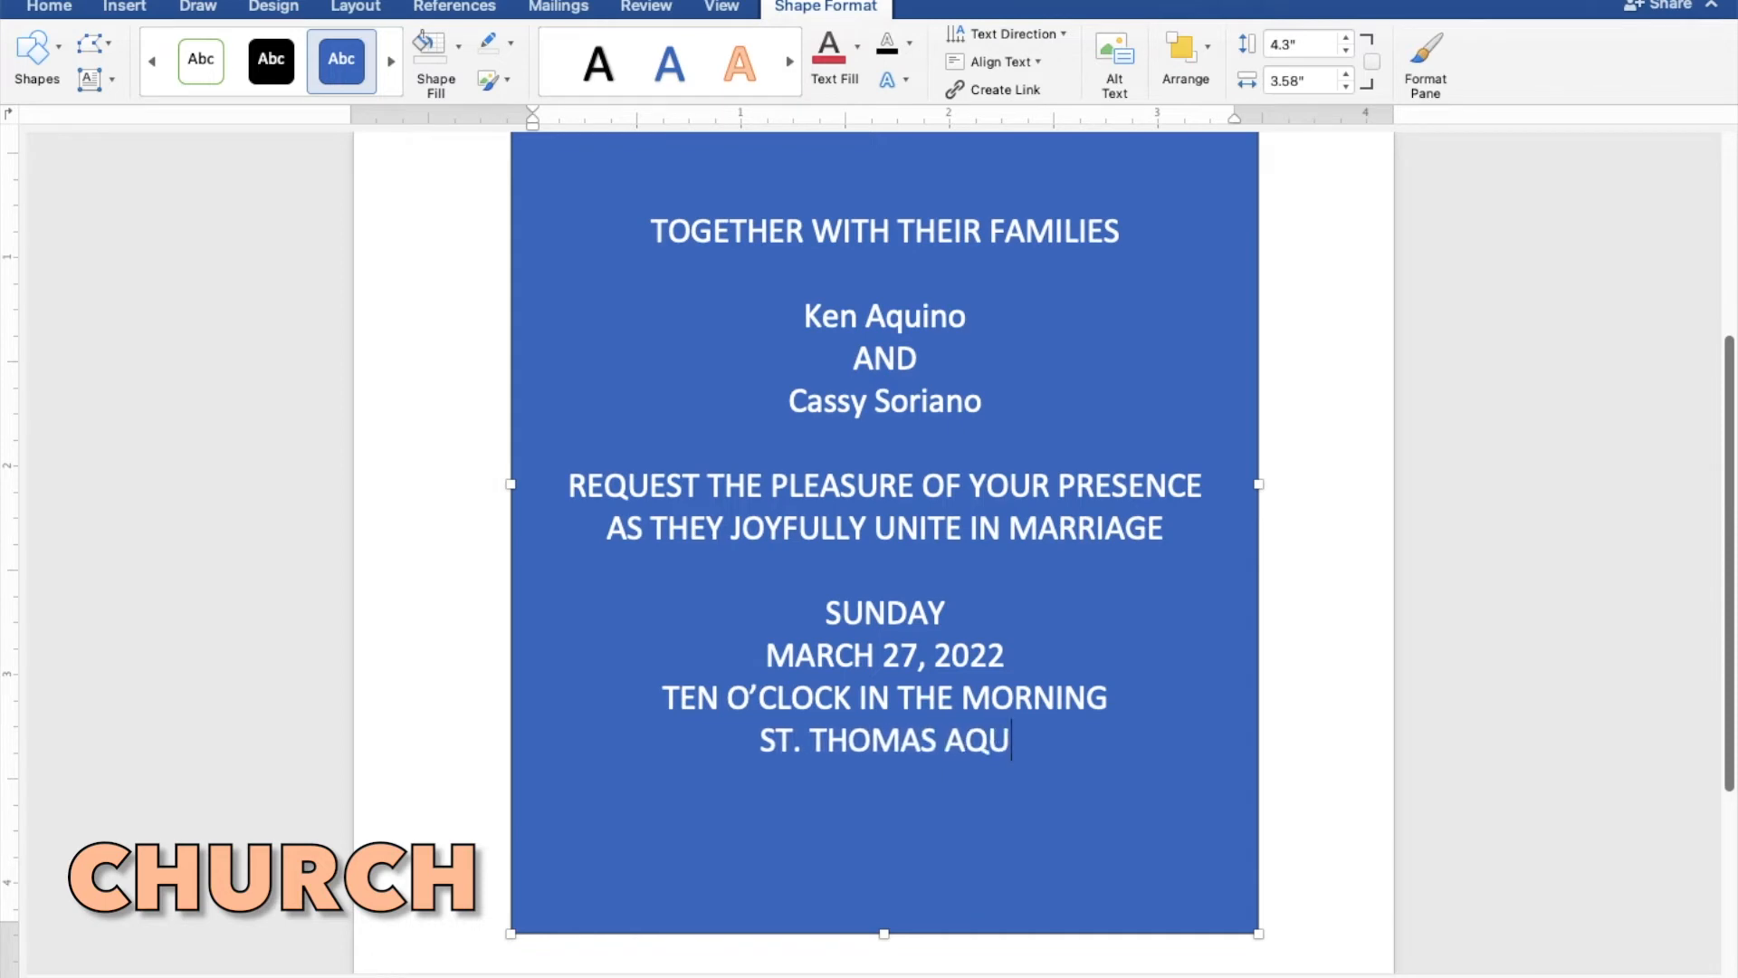
type("INAS")
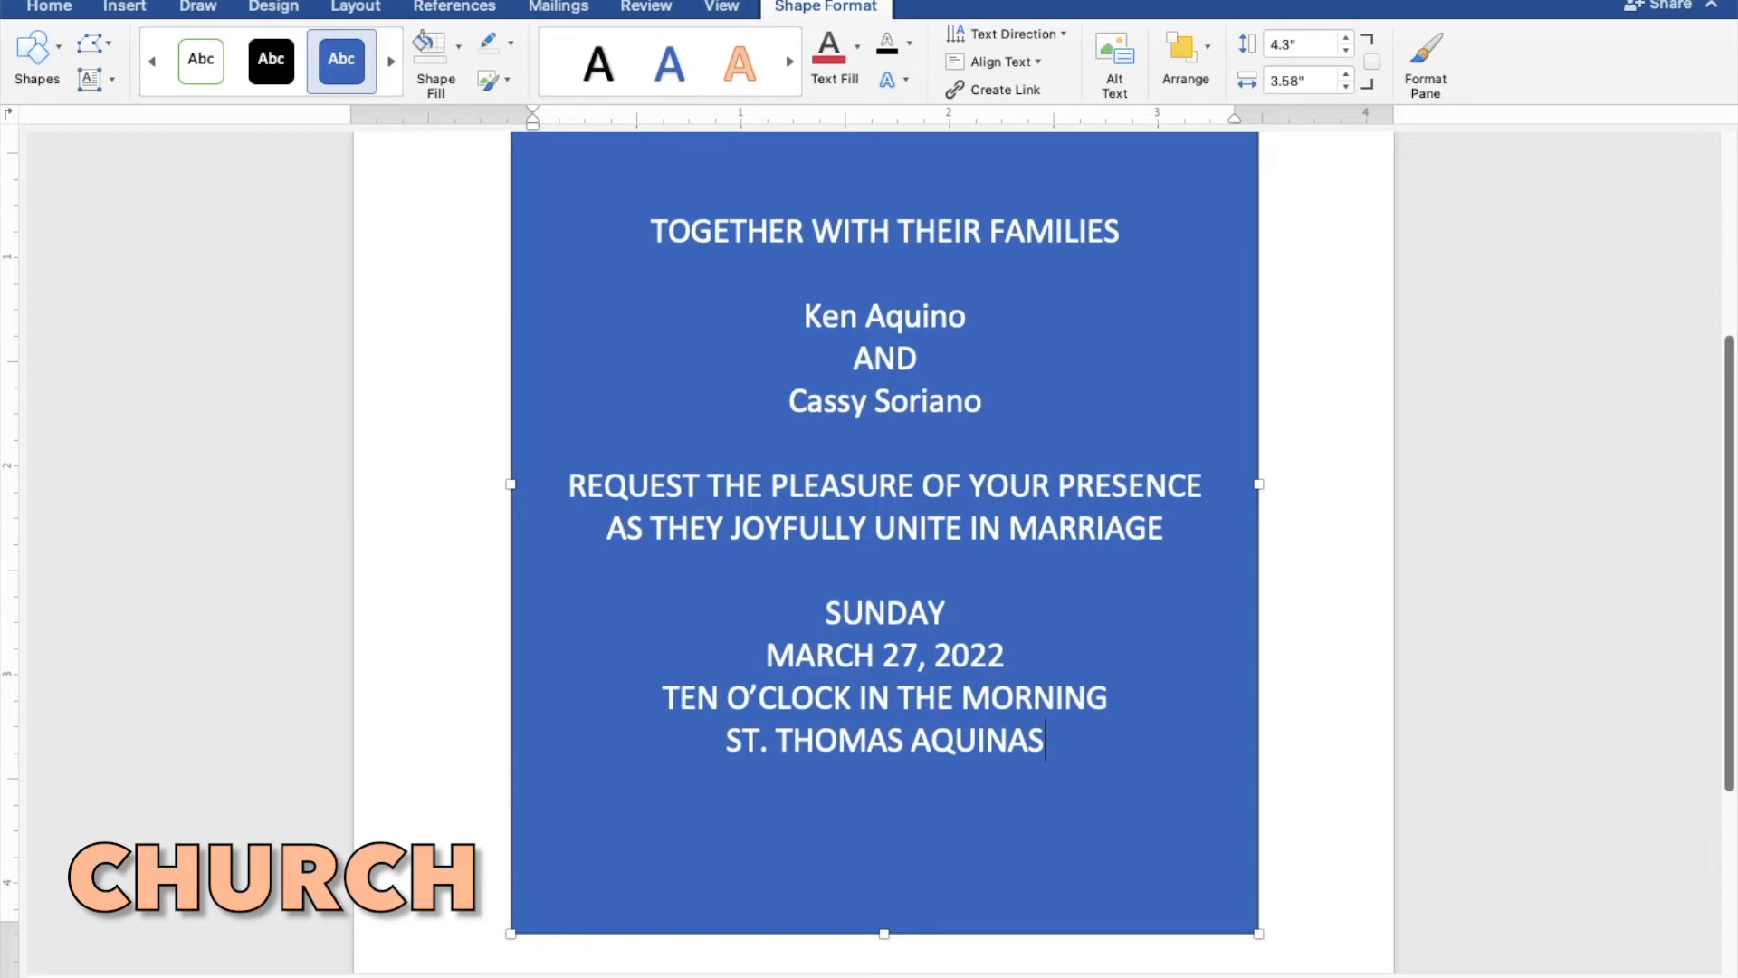
type(" PAR")
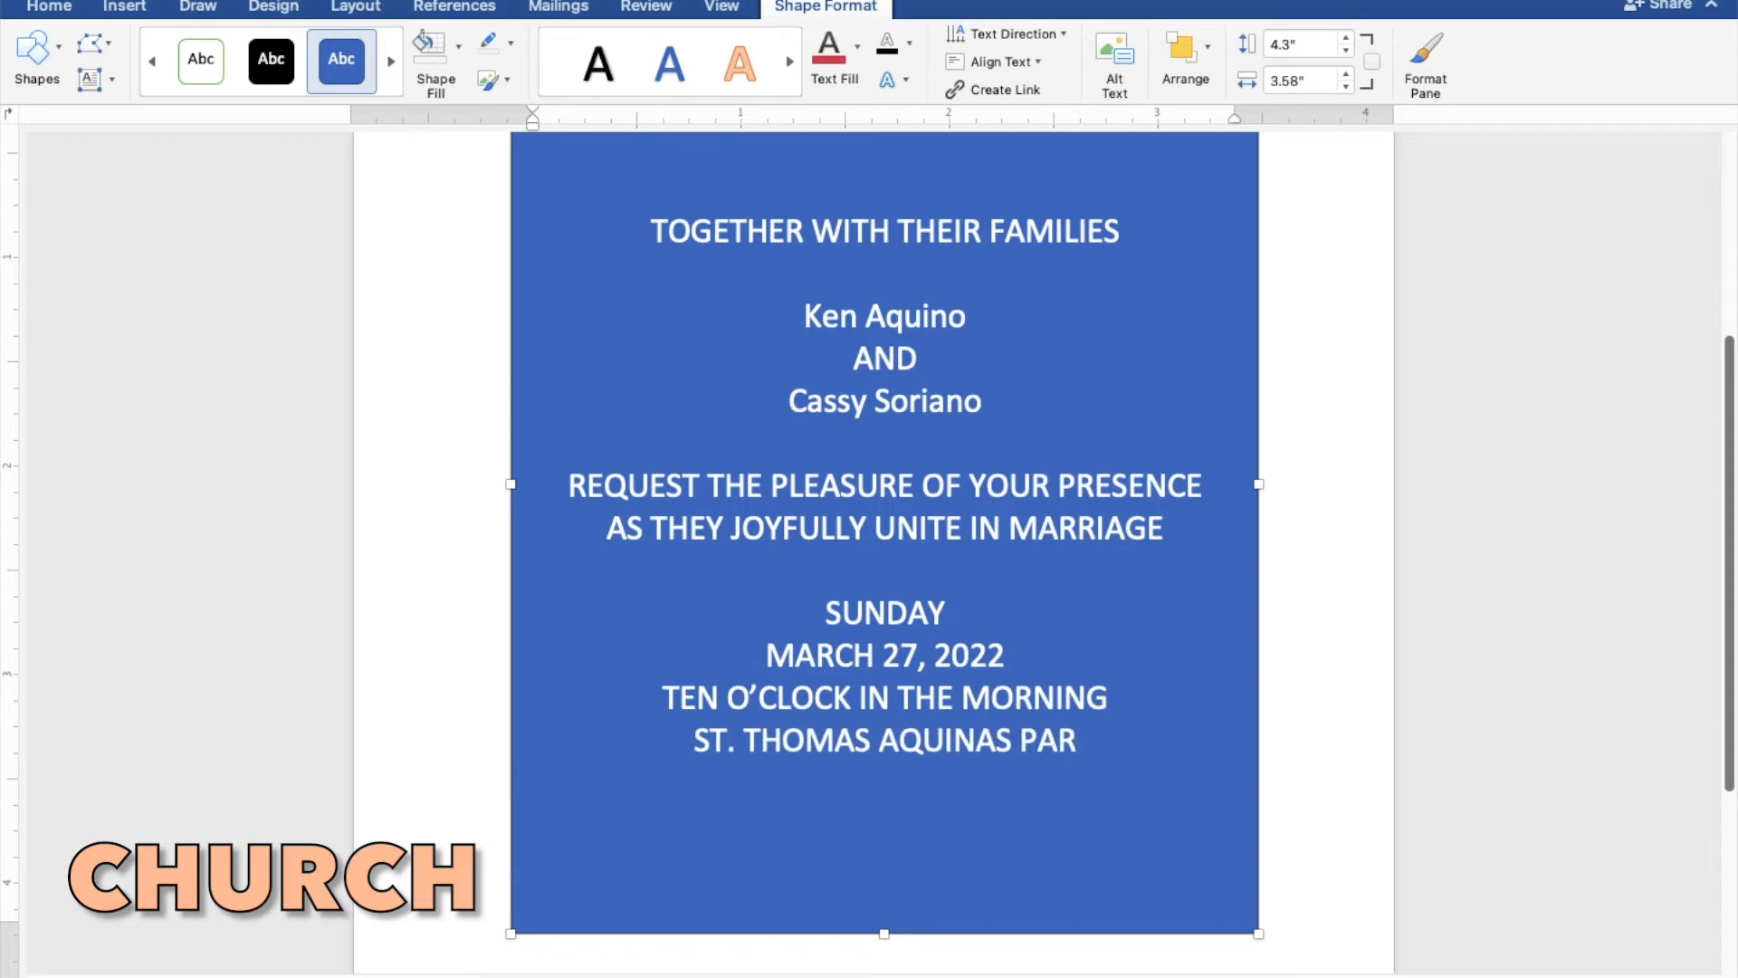
type("ISH")
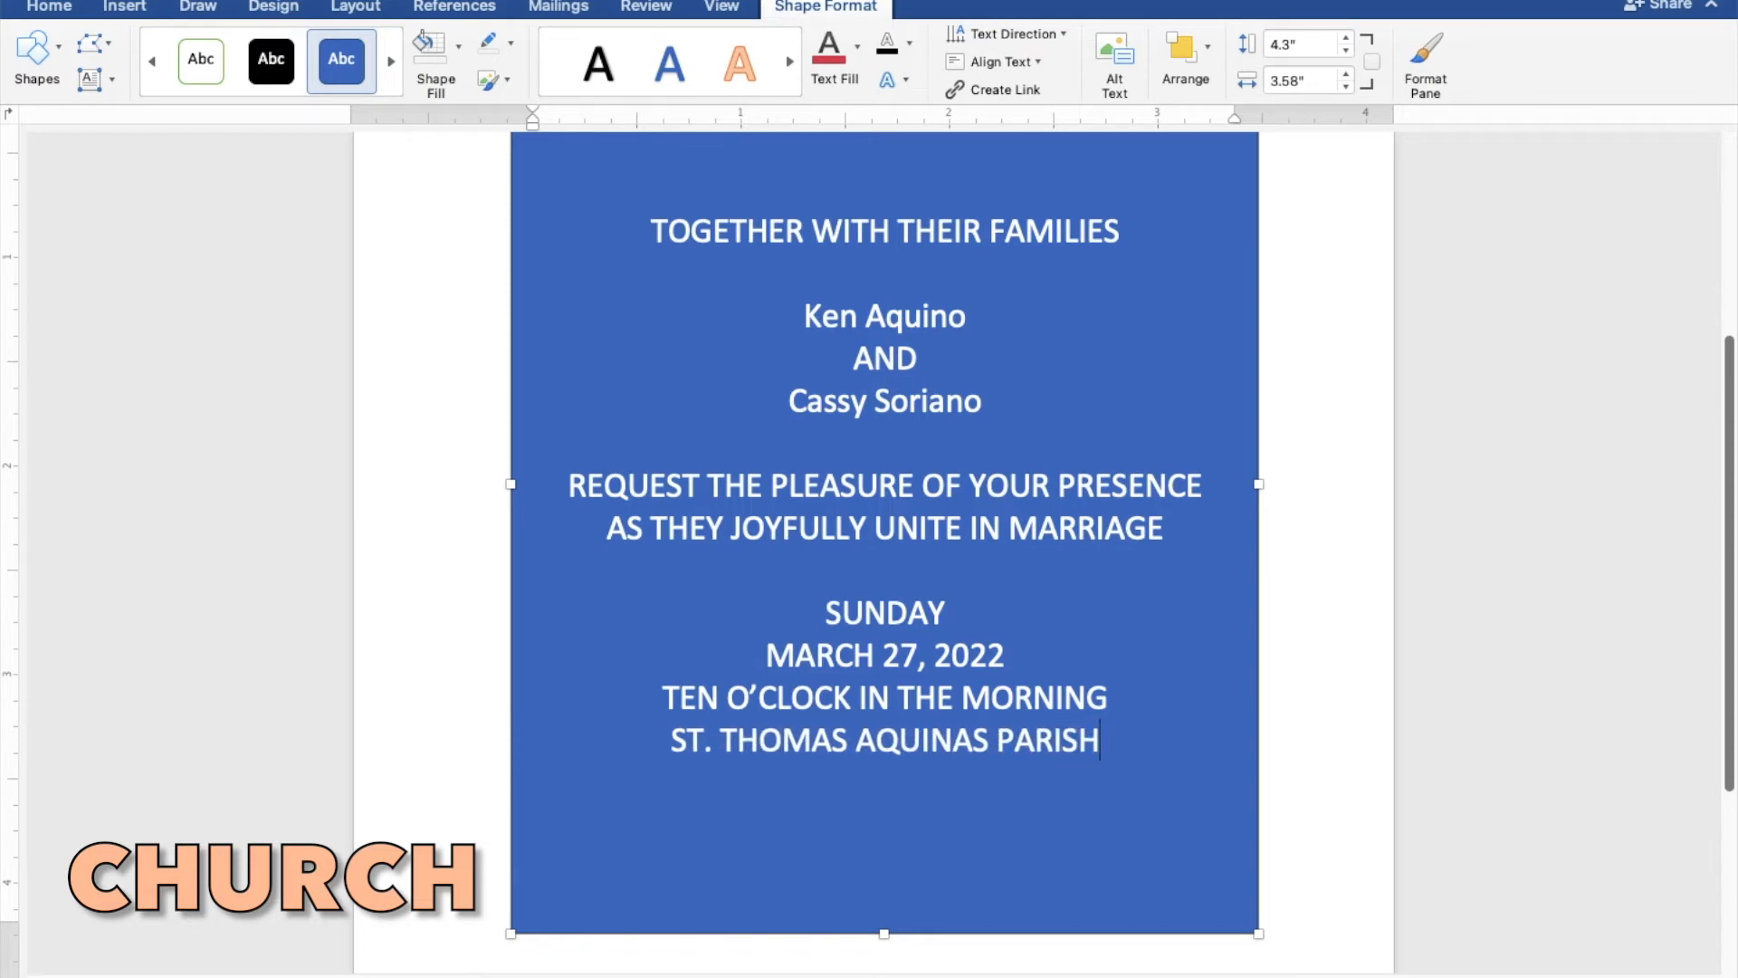
type(" CHU")
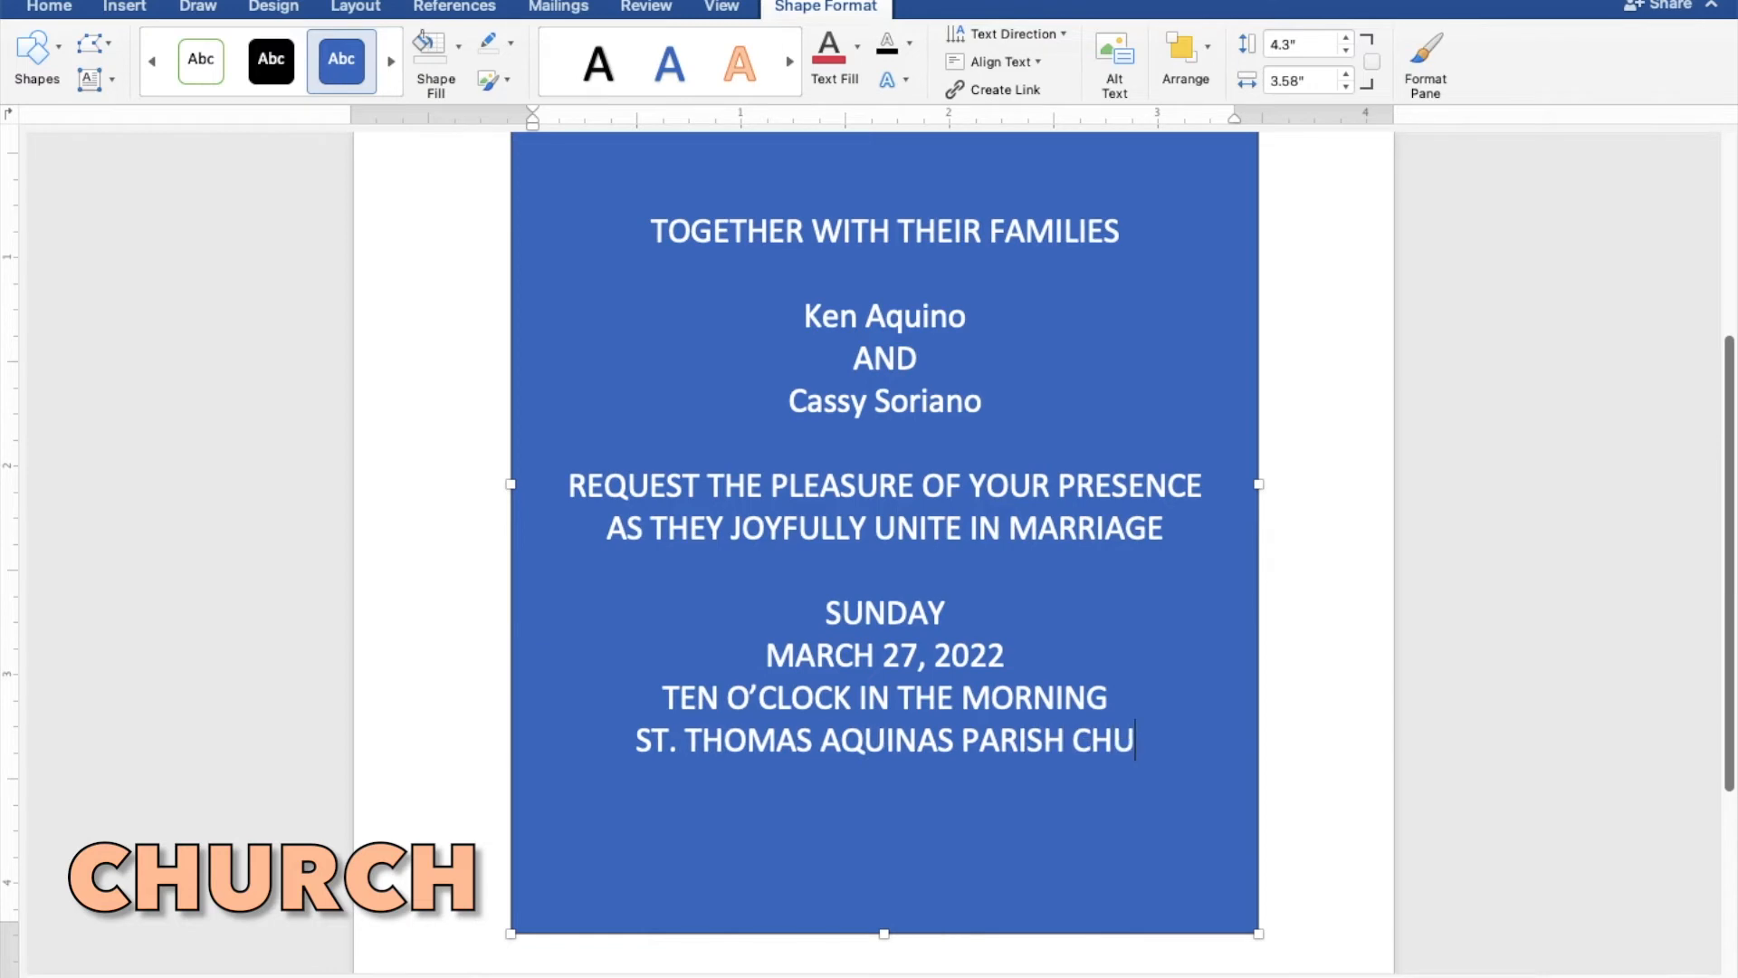
type("RCH")
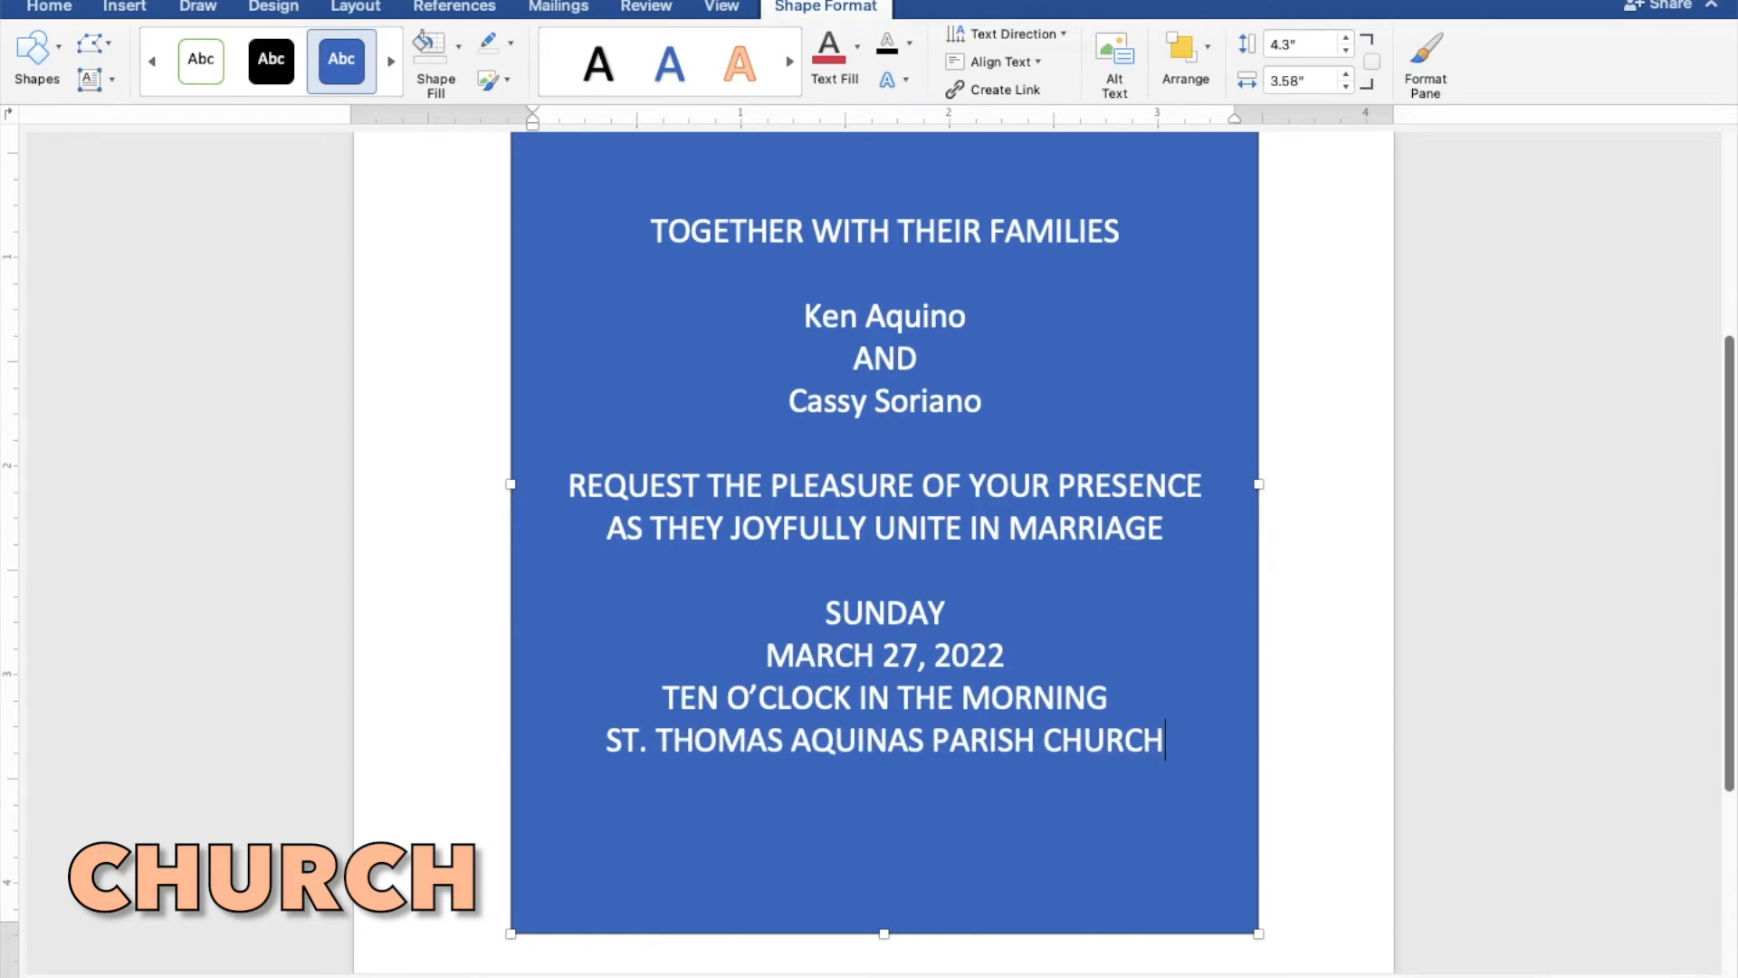
- Add the church's location "MANGALDAN PANGASINAN" on the line directly below the church name
key("Return")
type("MA")
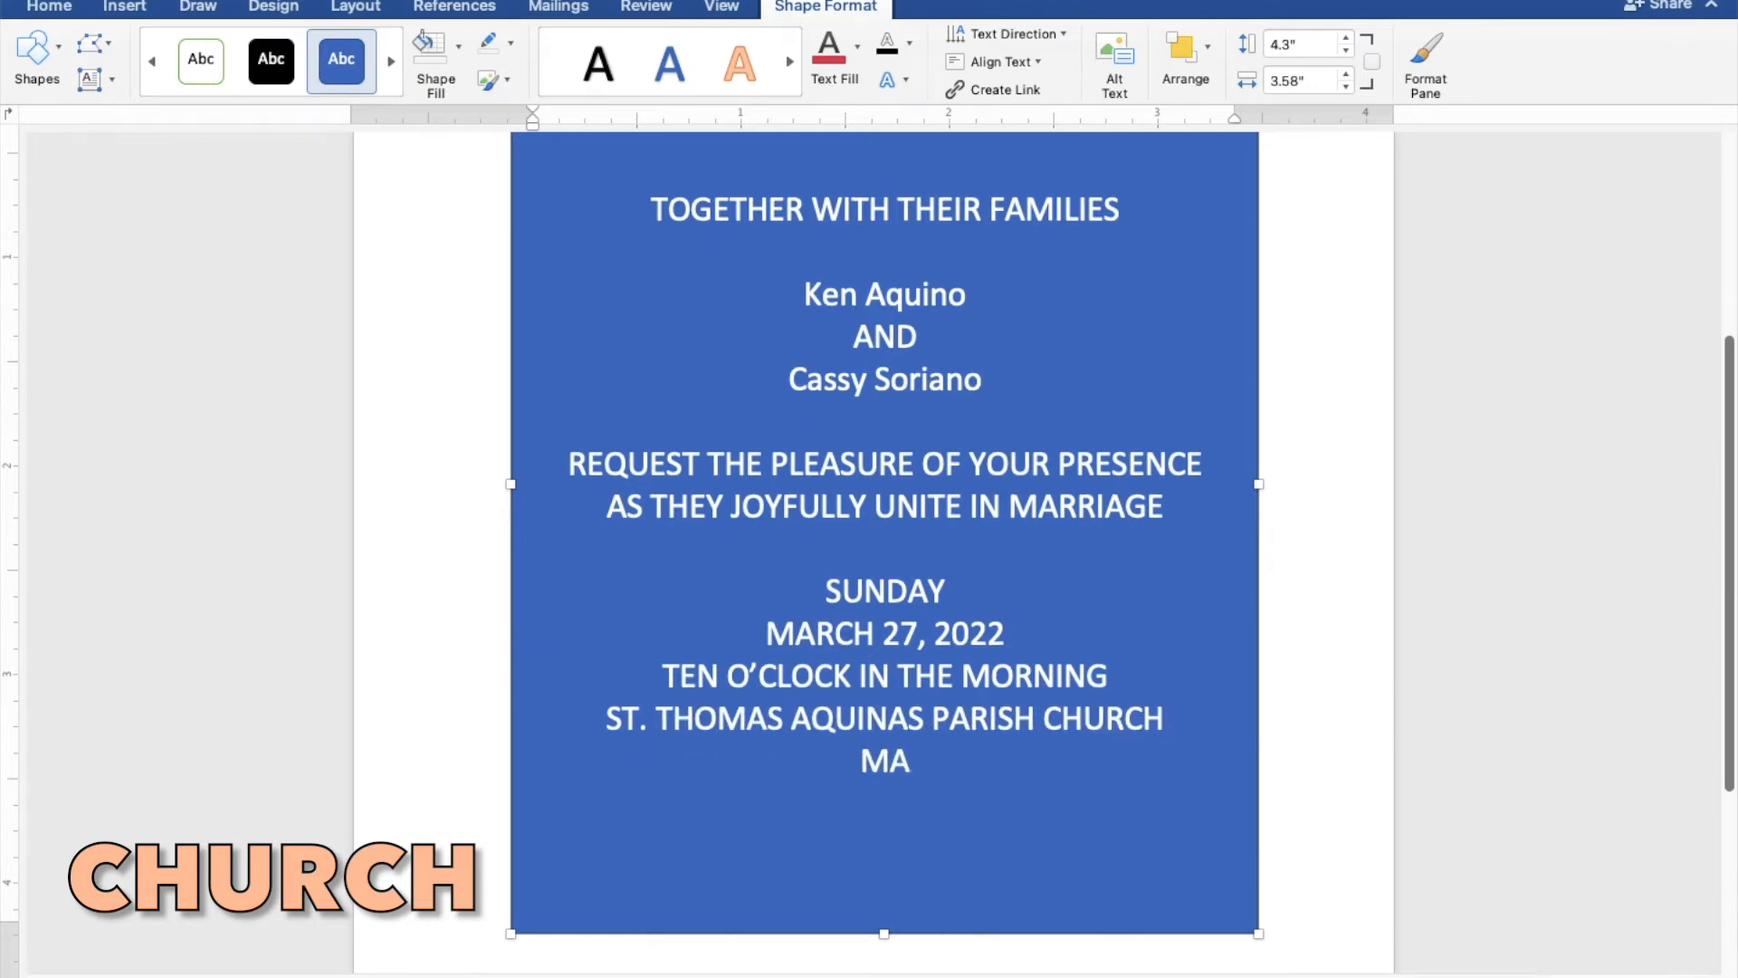
type("NGALDAN")
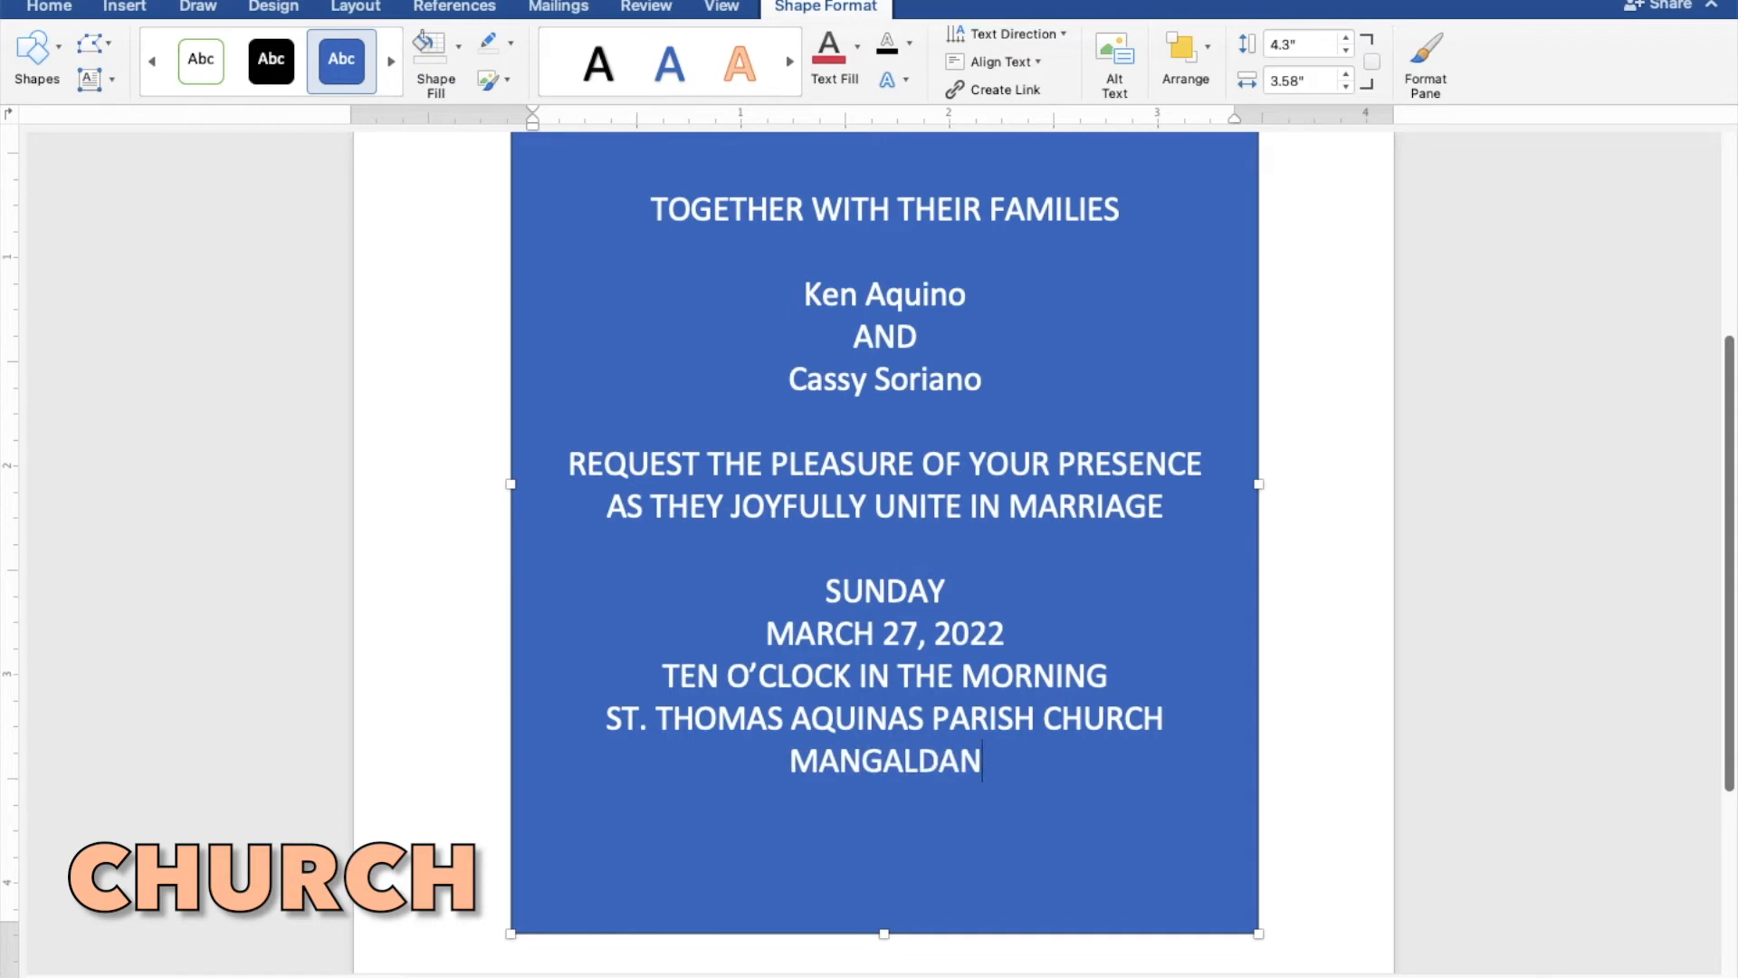
type(" PAN")
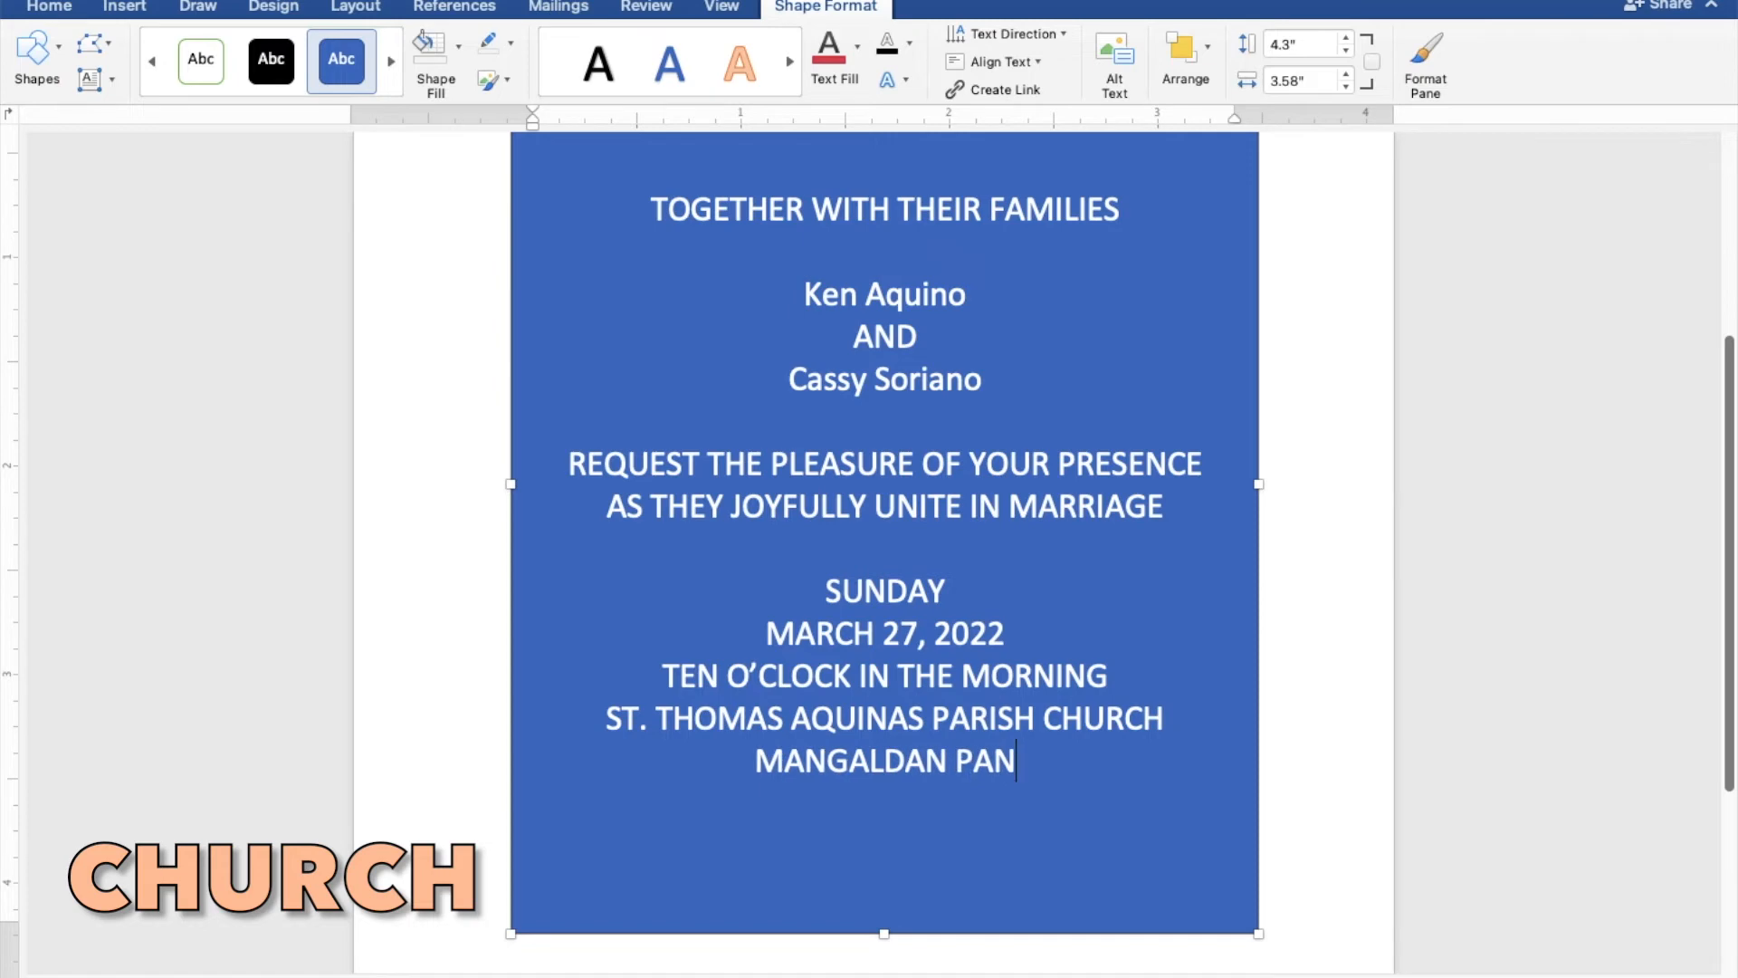
type("GAS")
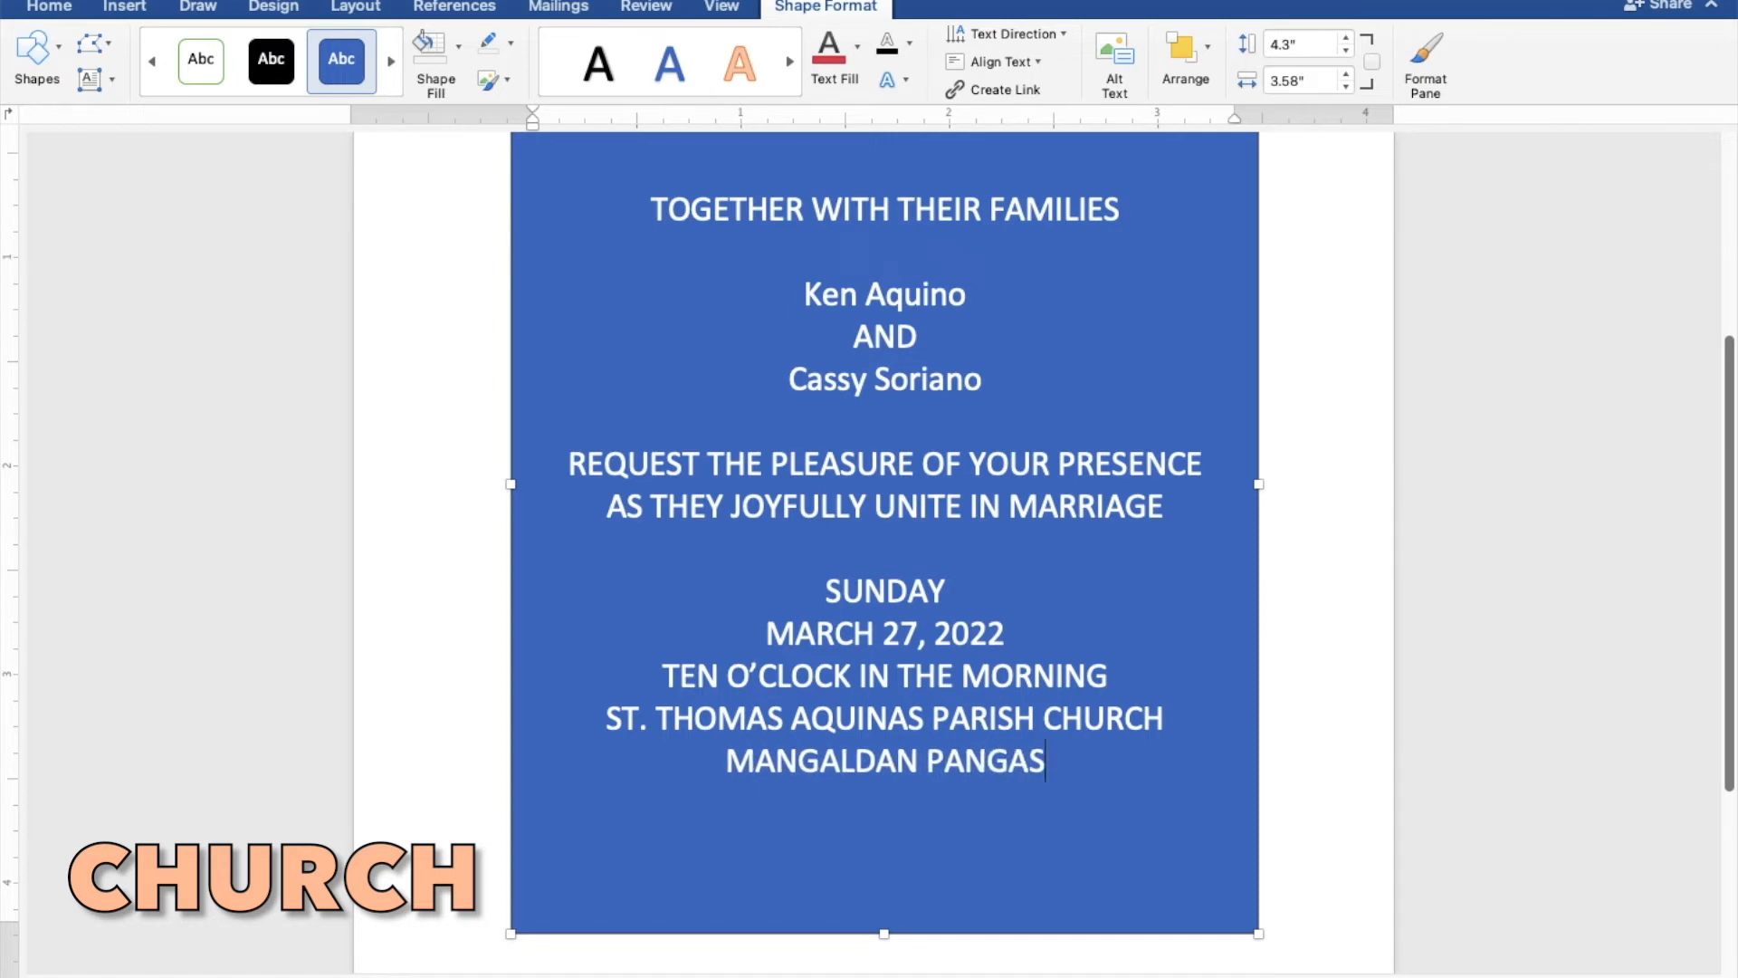
type("INAN")
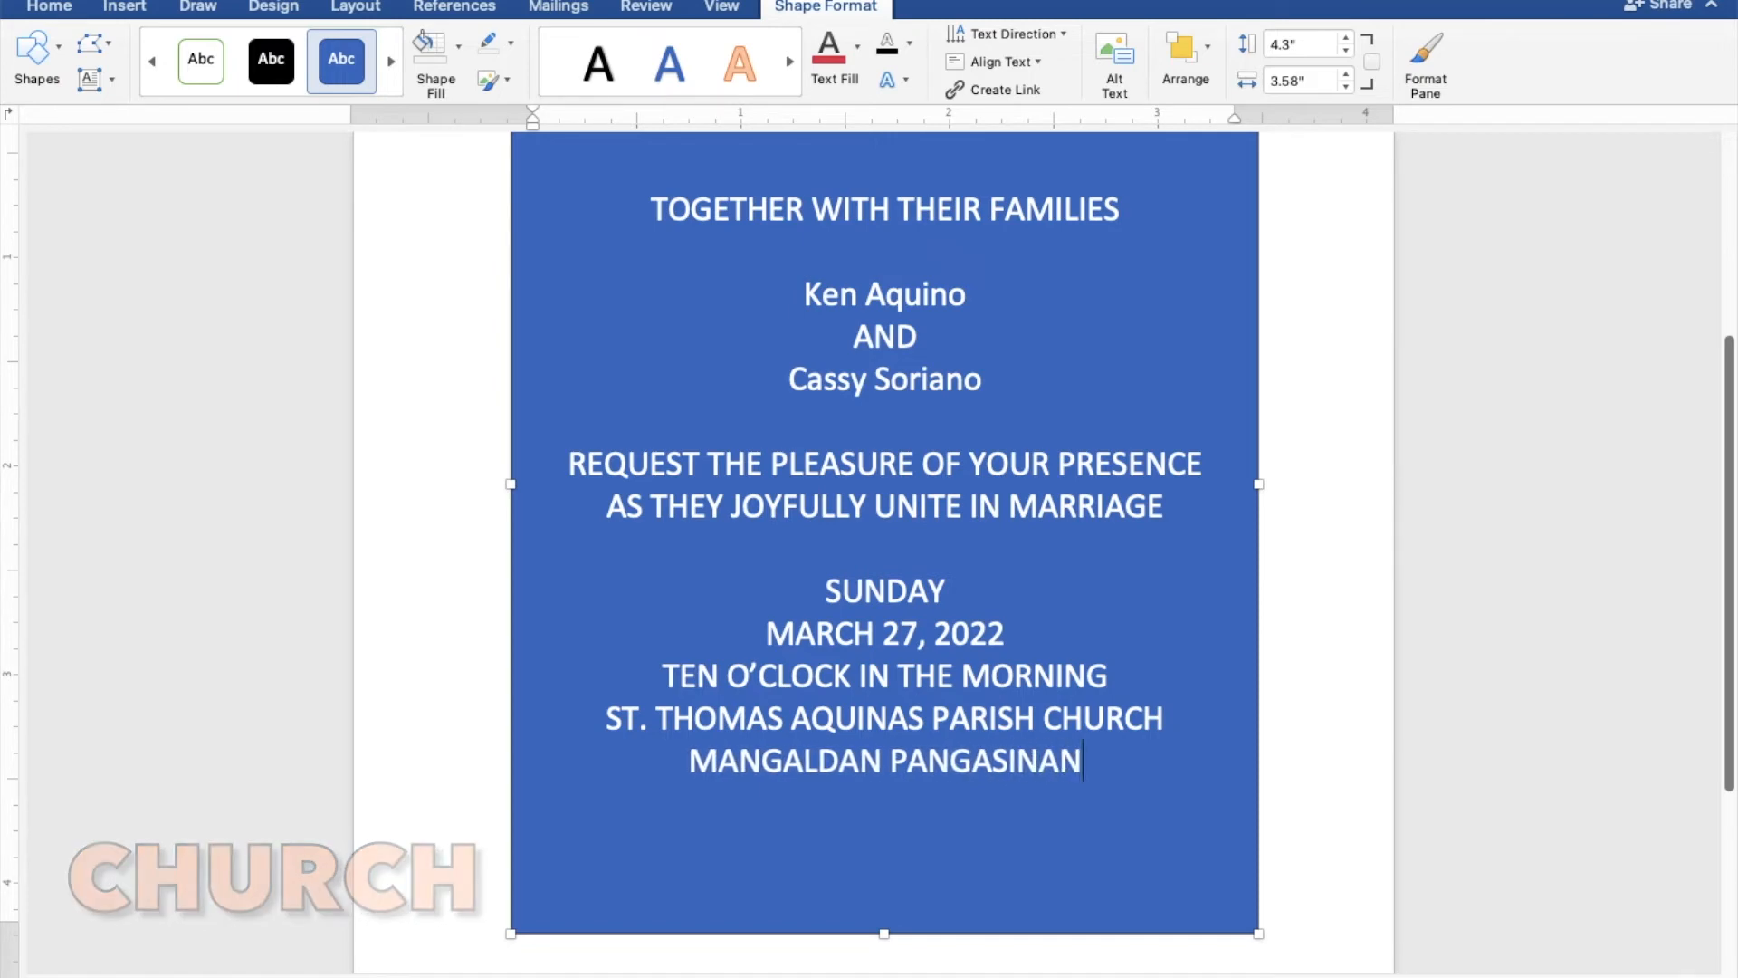
- Leave a blank line below the church's location and add the closing line "Reception to follow"
key("Return")
key("Return")
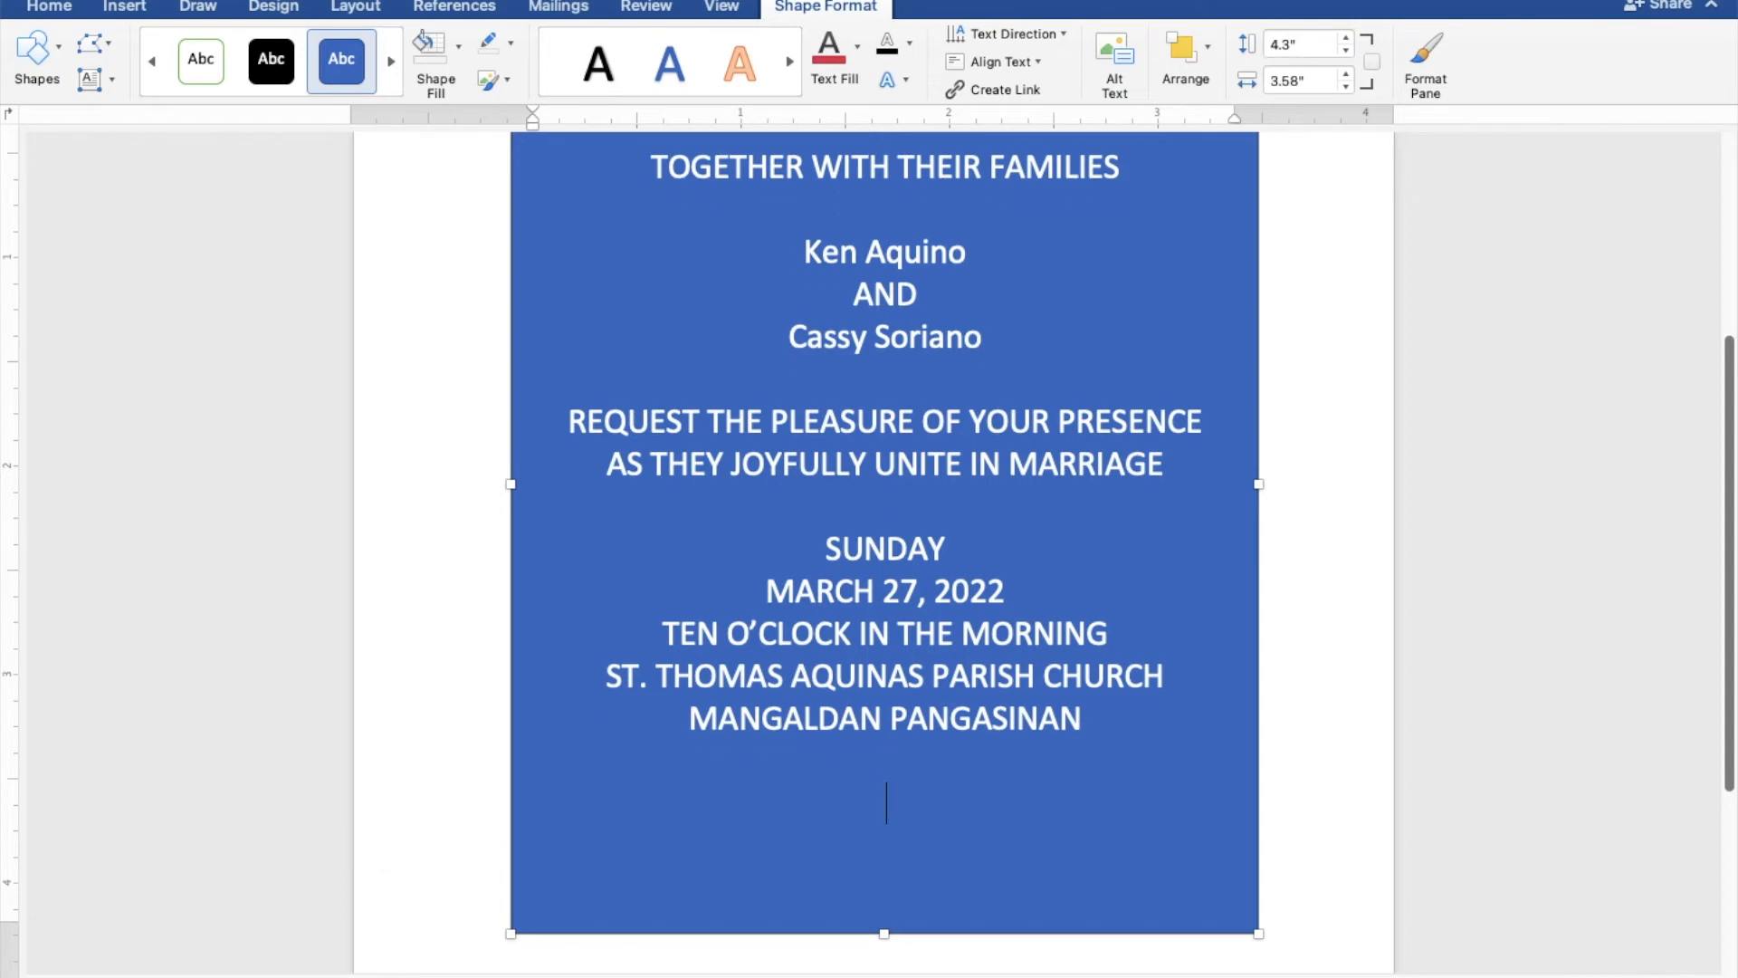
type("Recept")
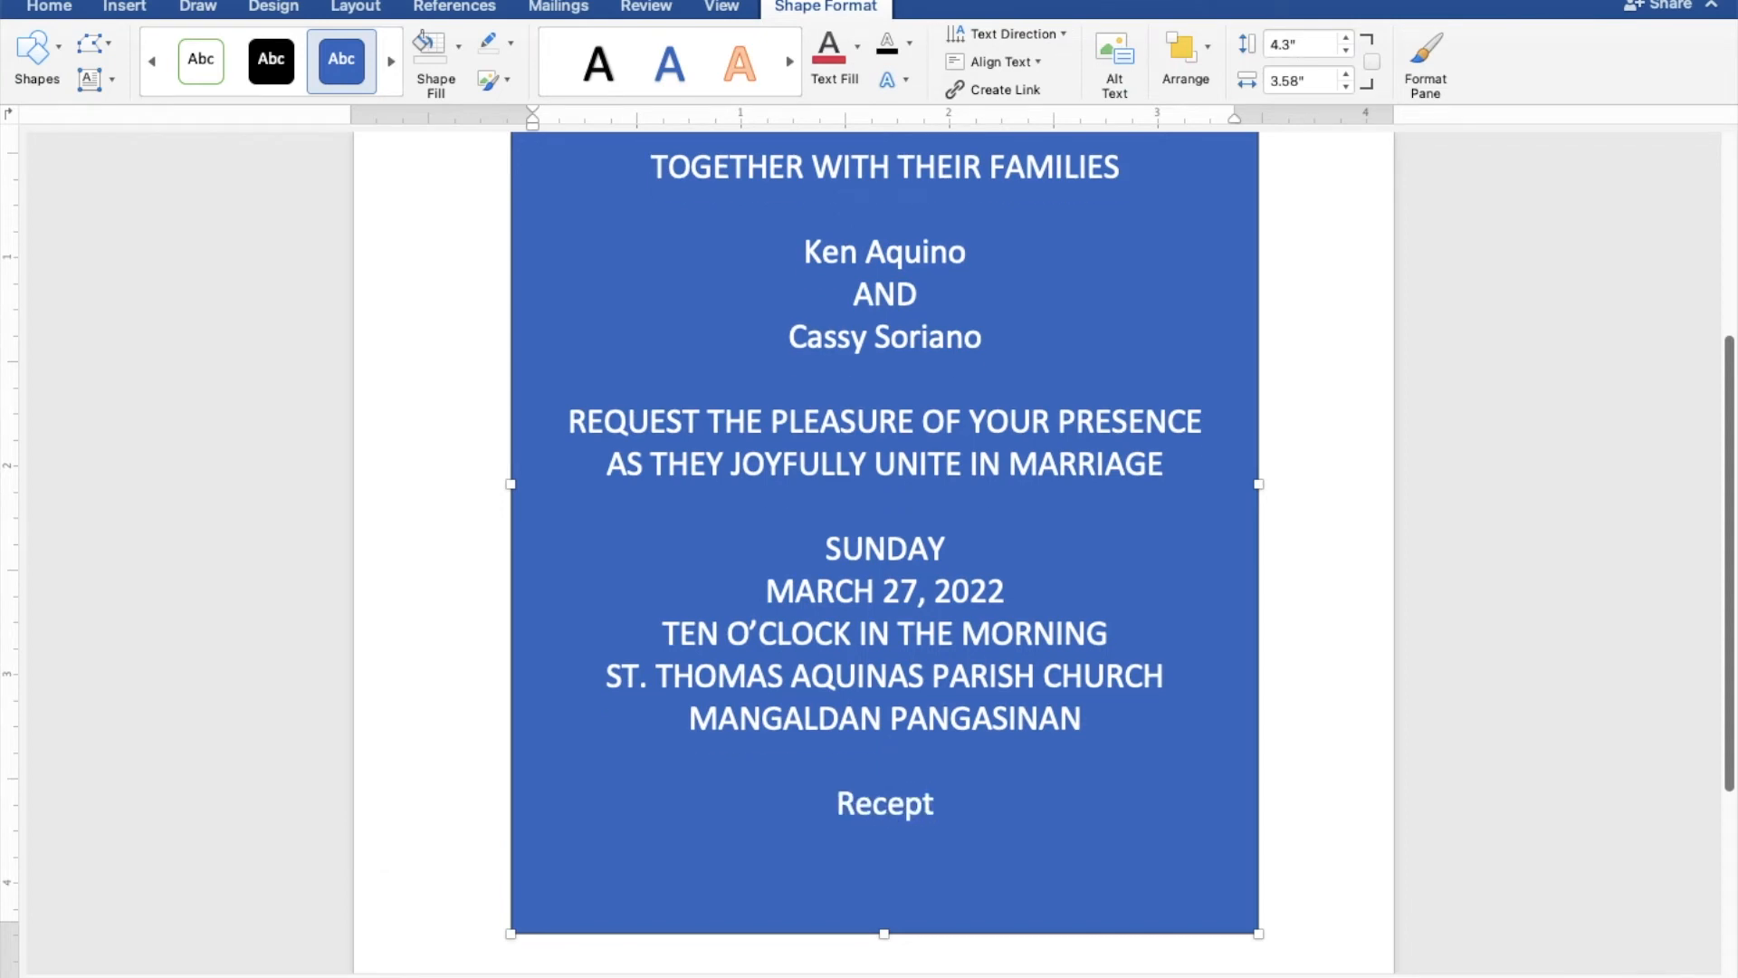
type("ion ")
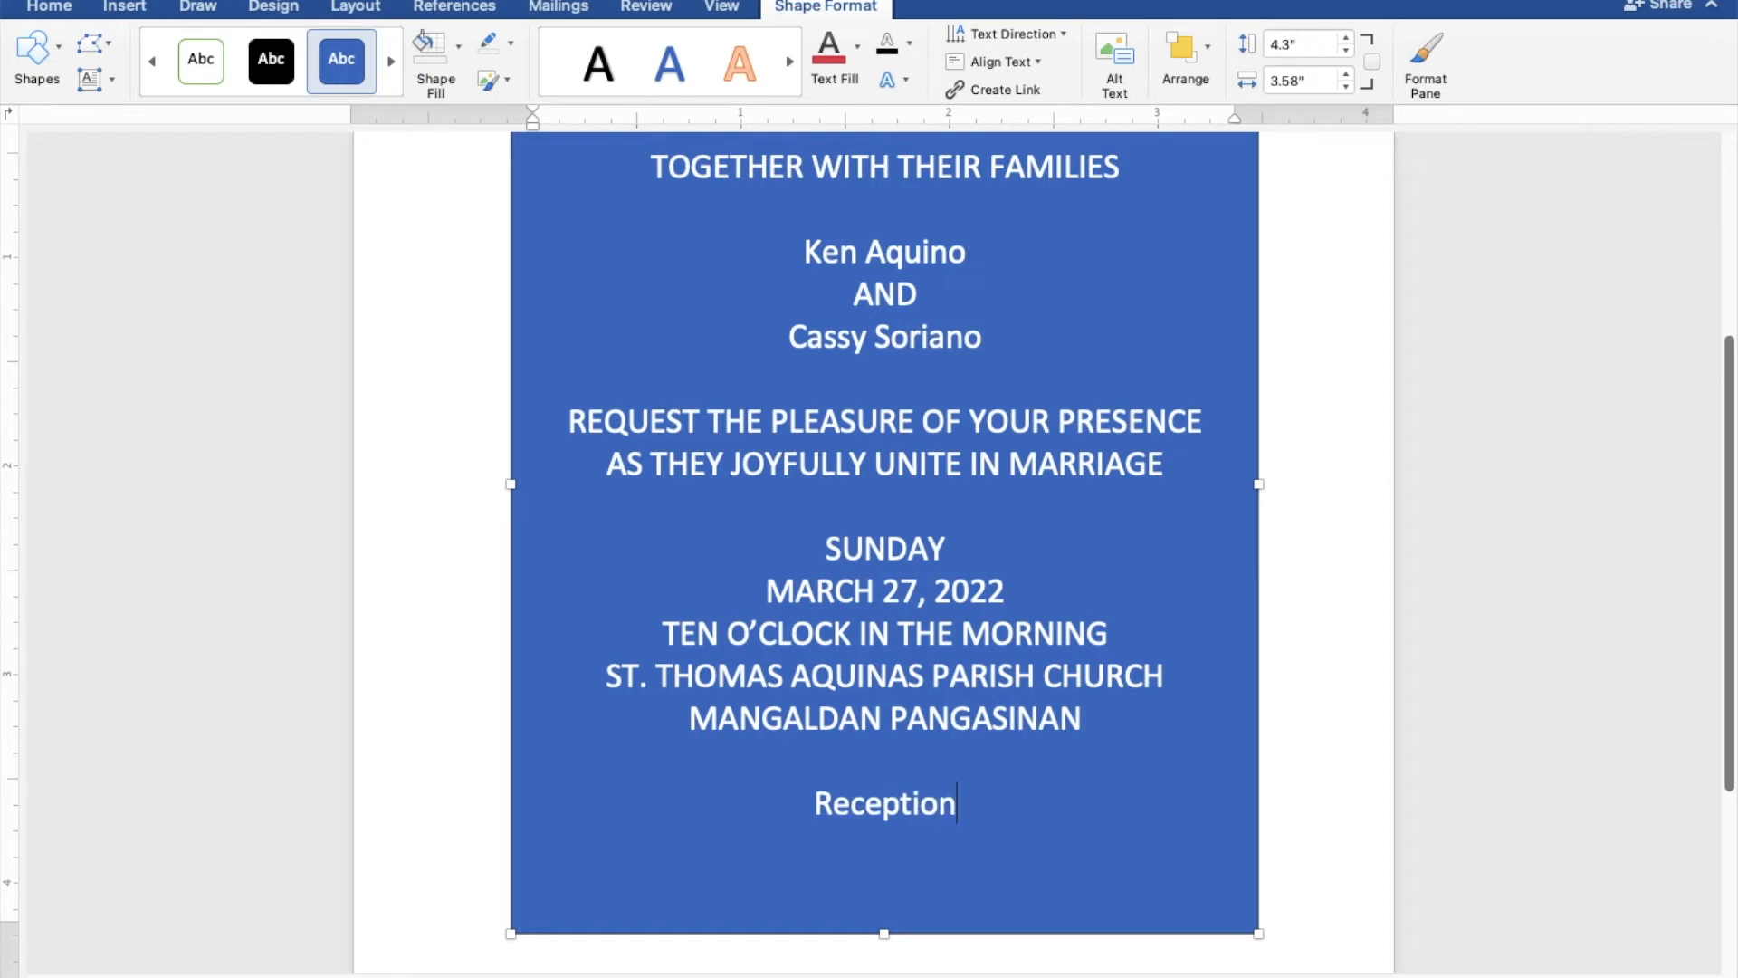
type("to follow")
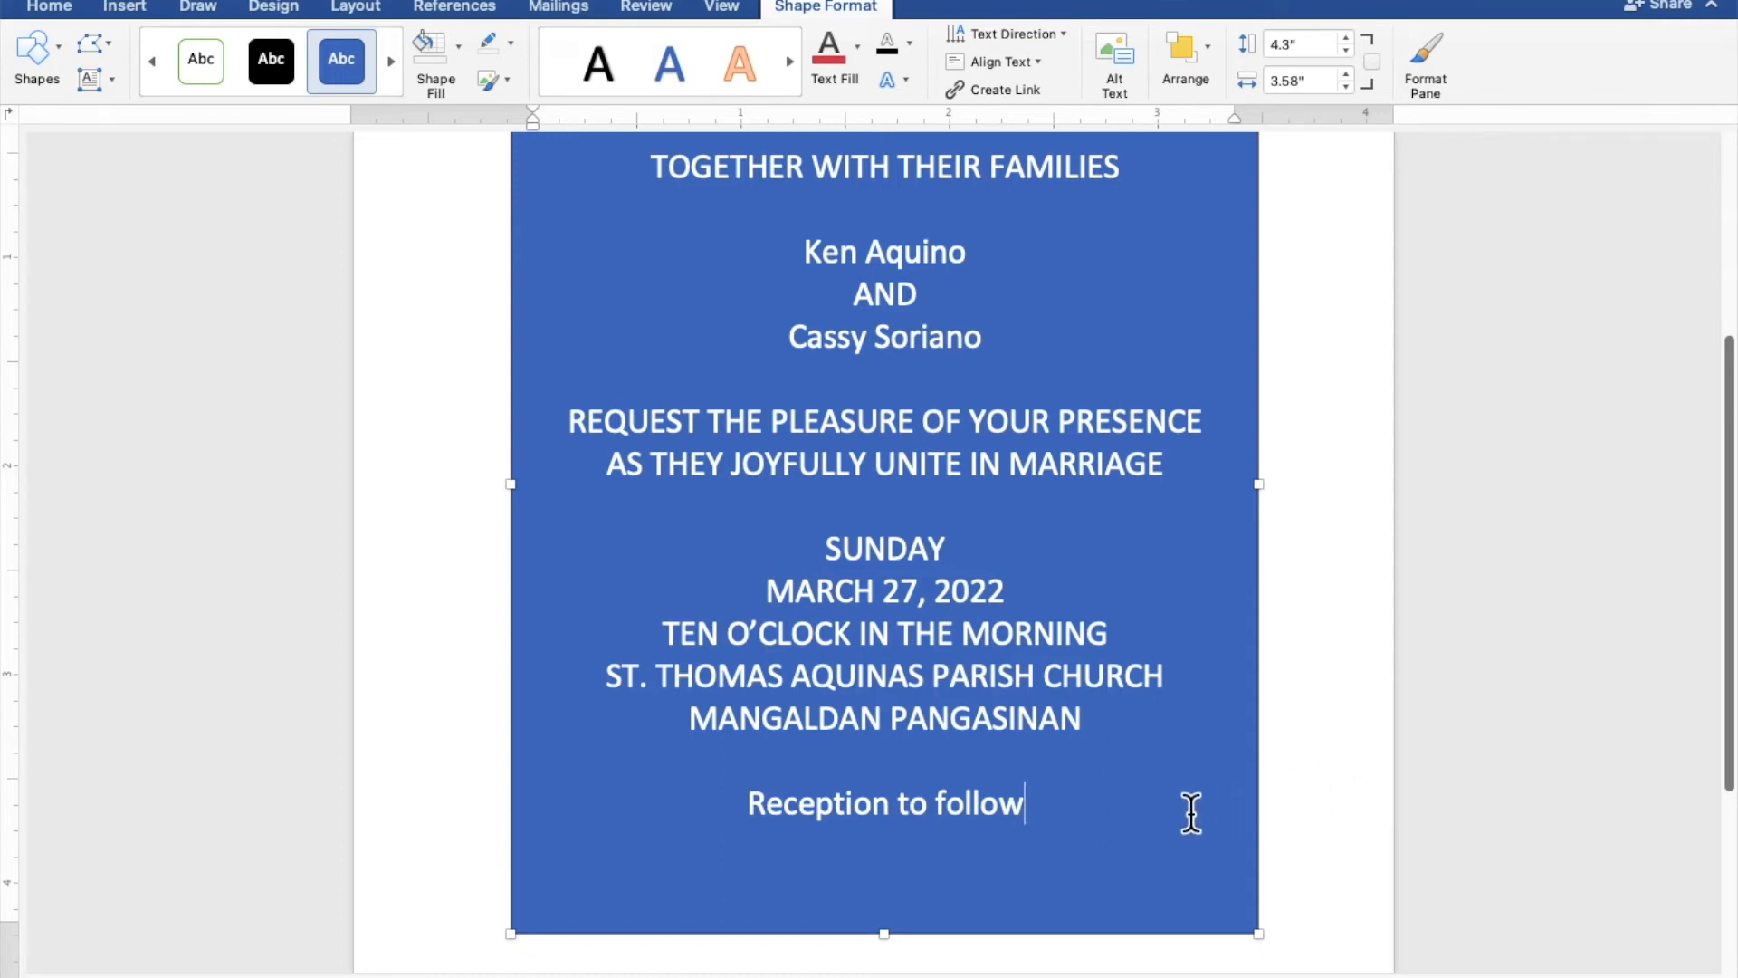
- Select all the invitation text and set its rectangle to No Fill and No Outline
left_click_drag(1020, 807, 639, 181)
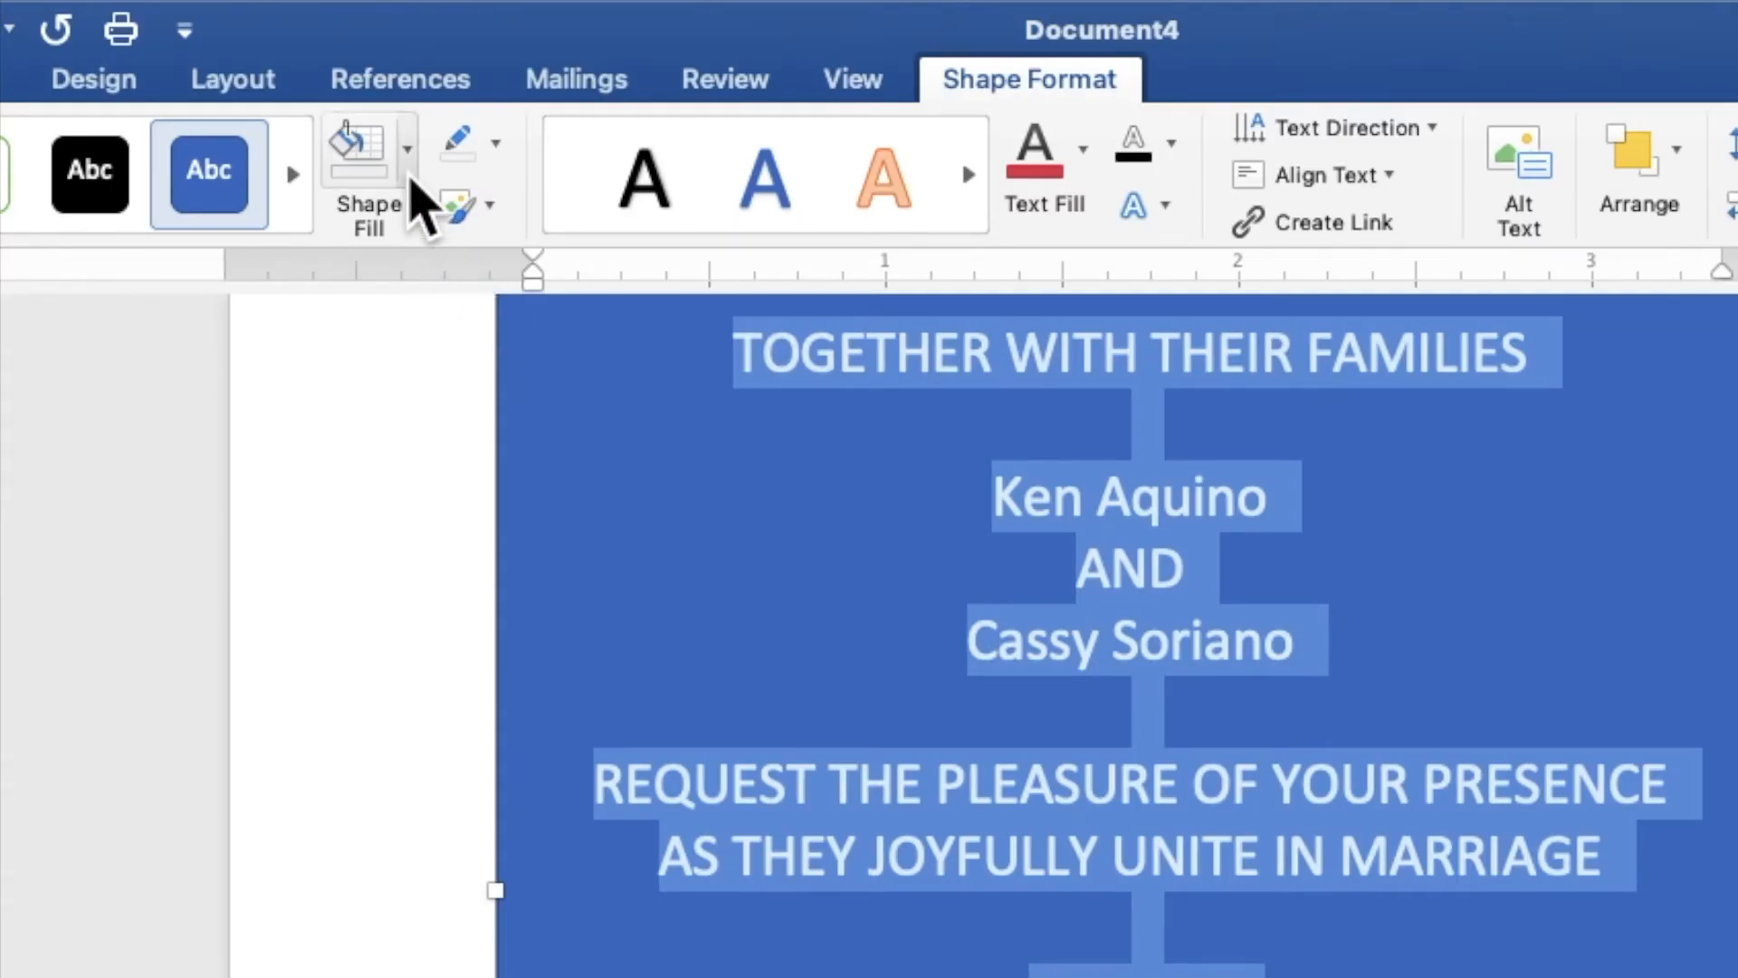
left_click(408, 149)
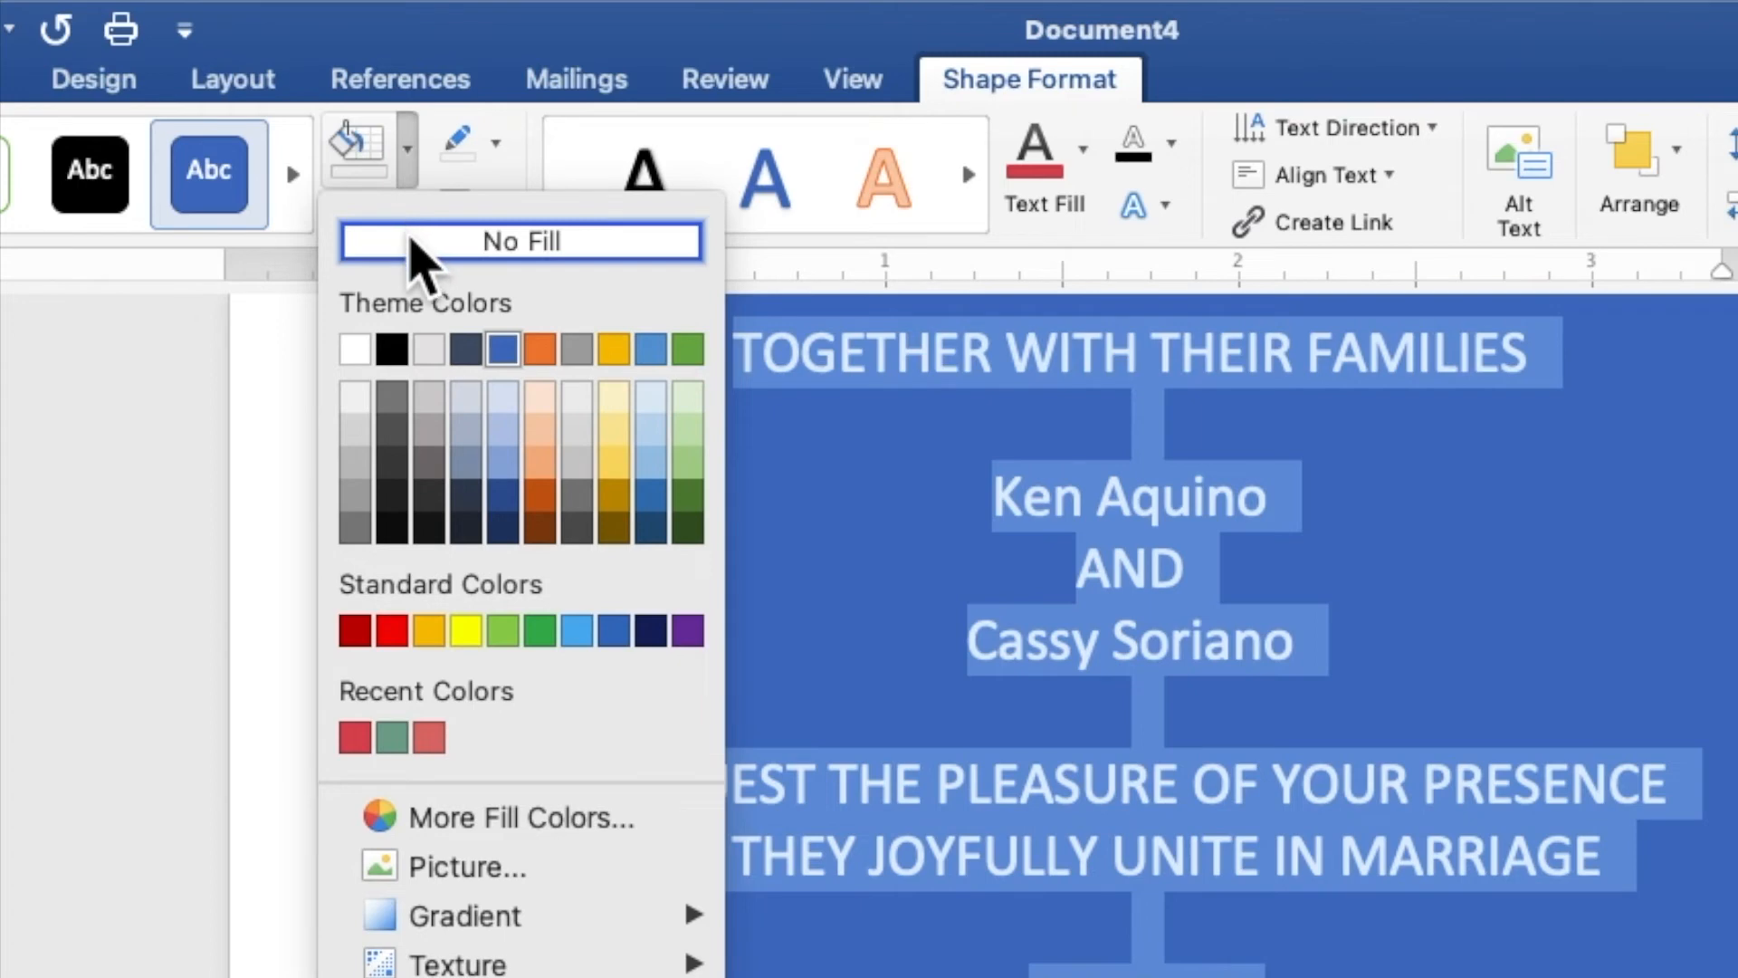
left_click(412, 241)
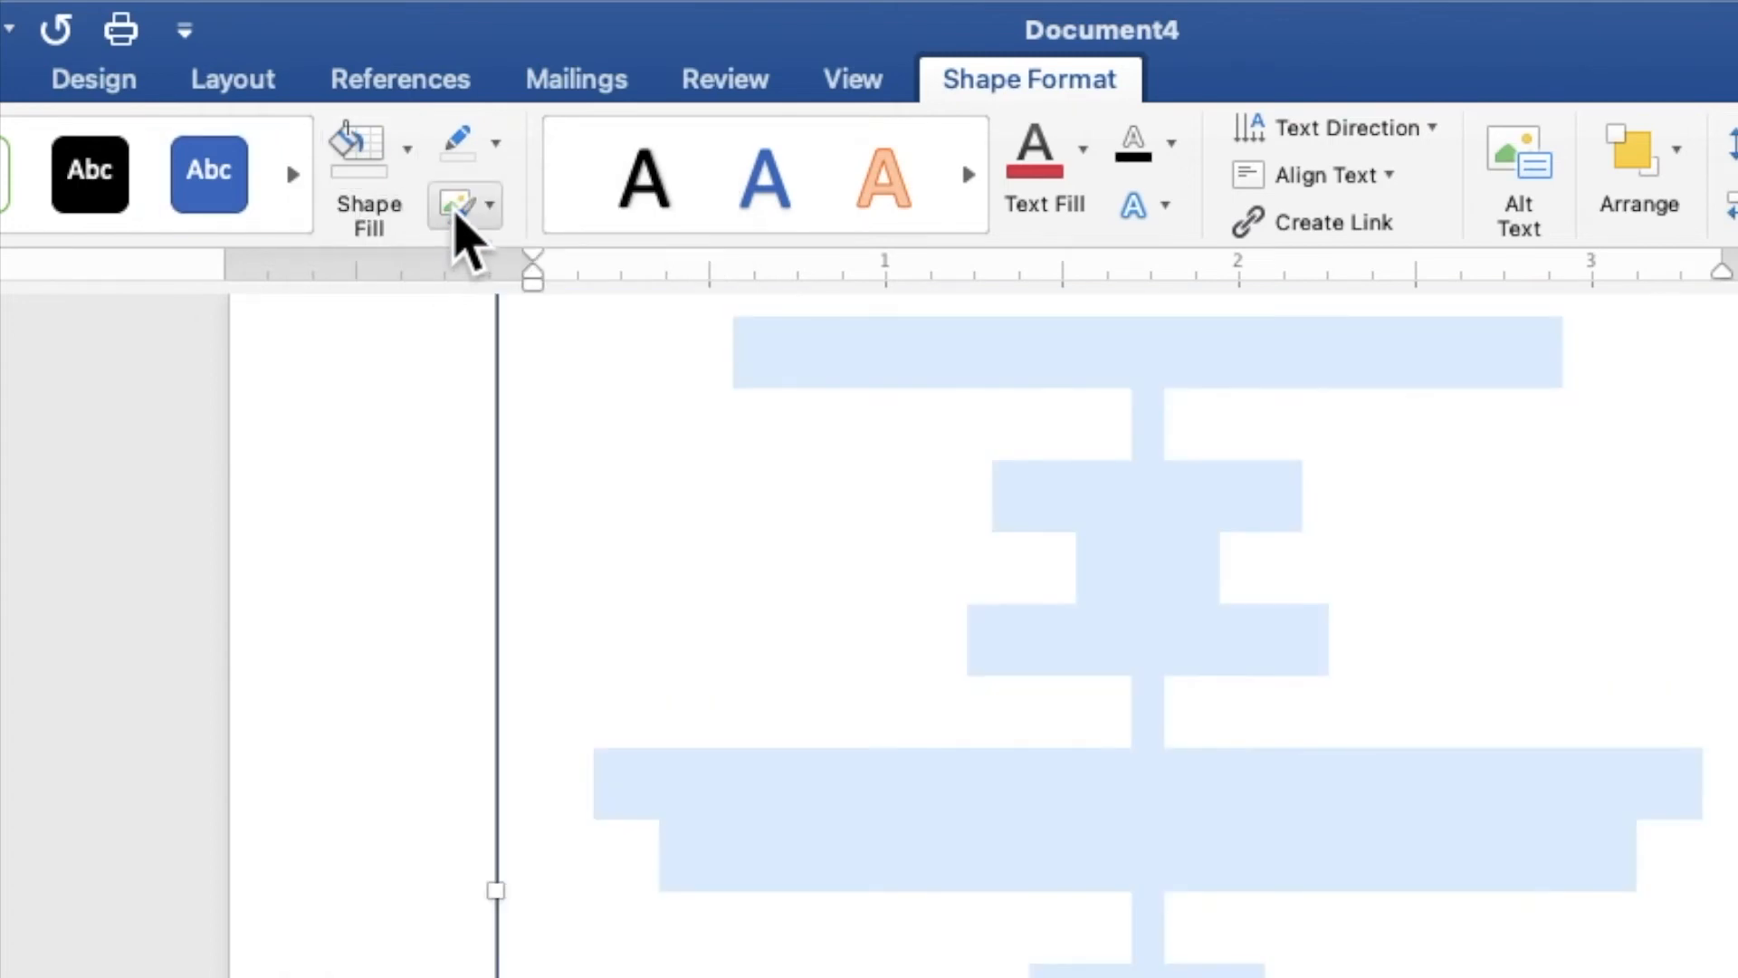
left_click(490, 152)
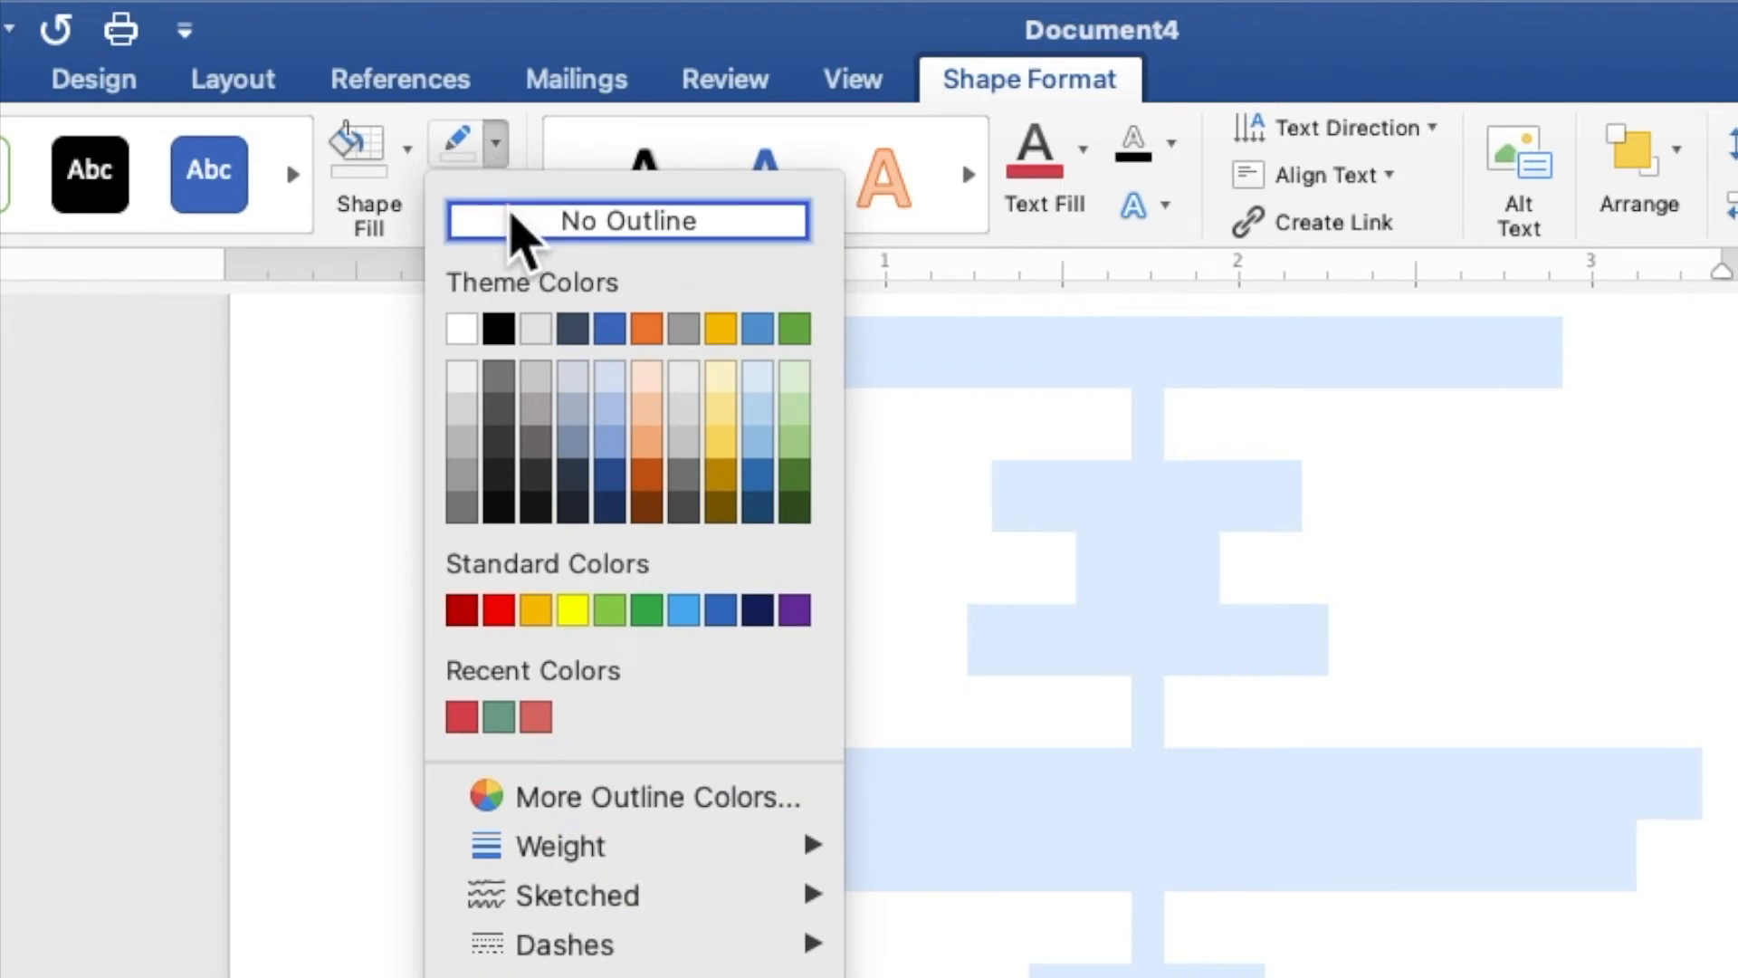
left_click(511, 220)
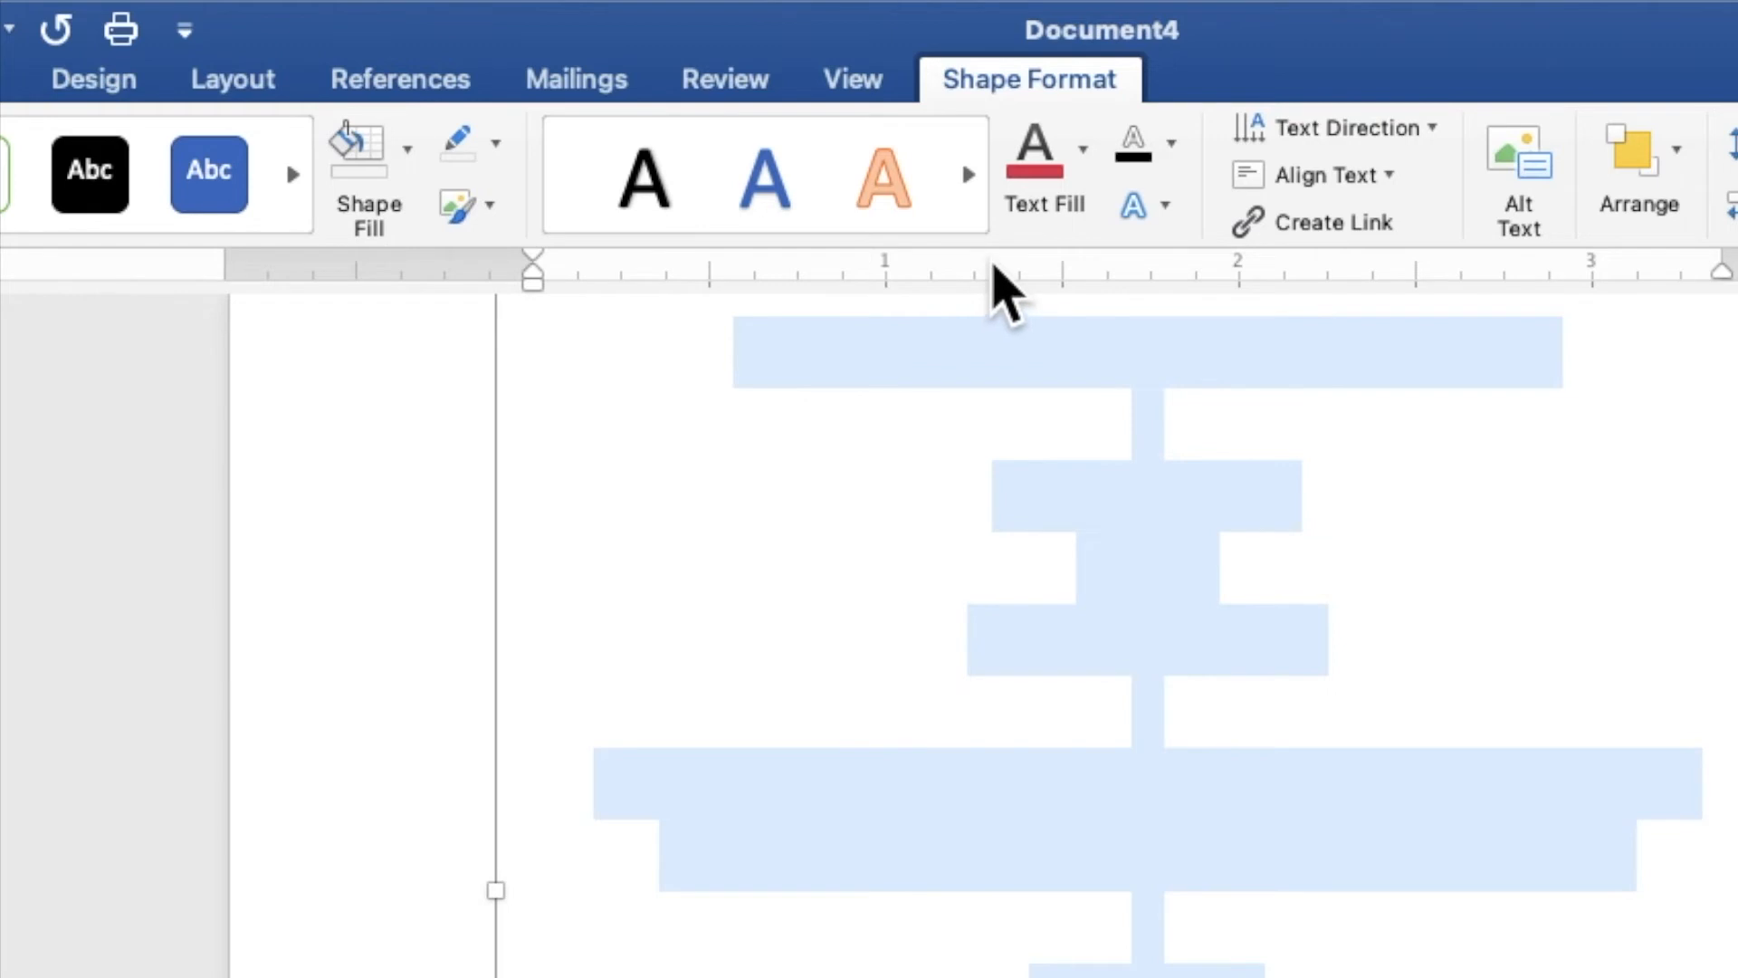
- Color all the invitation text with the first red recent color and change its font to Times New Roman
left_click(1083, 181)
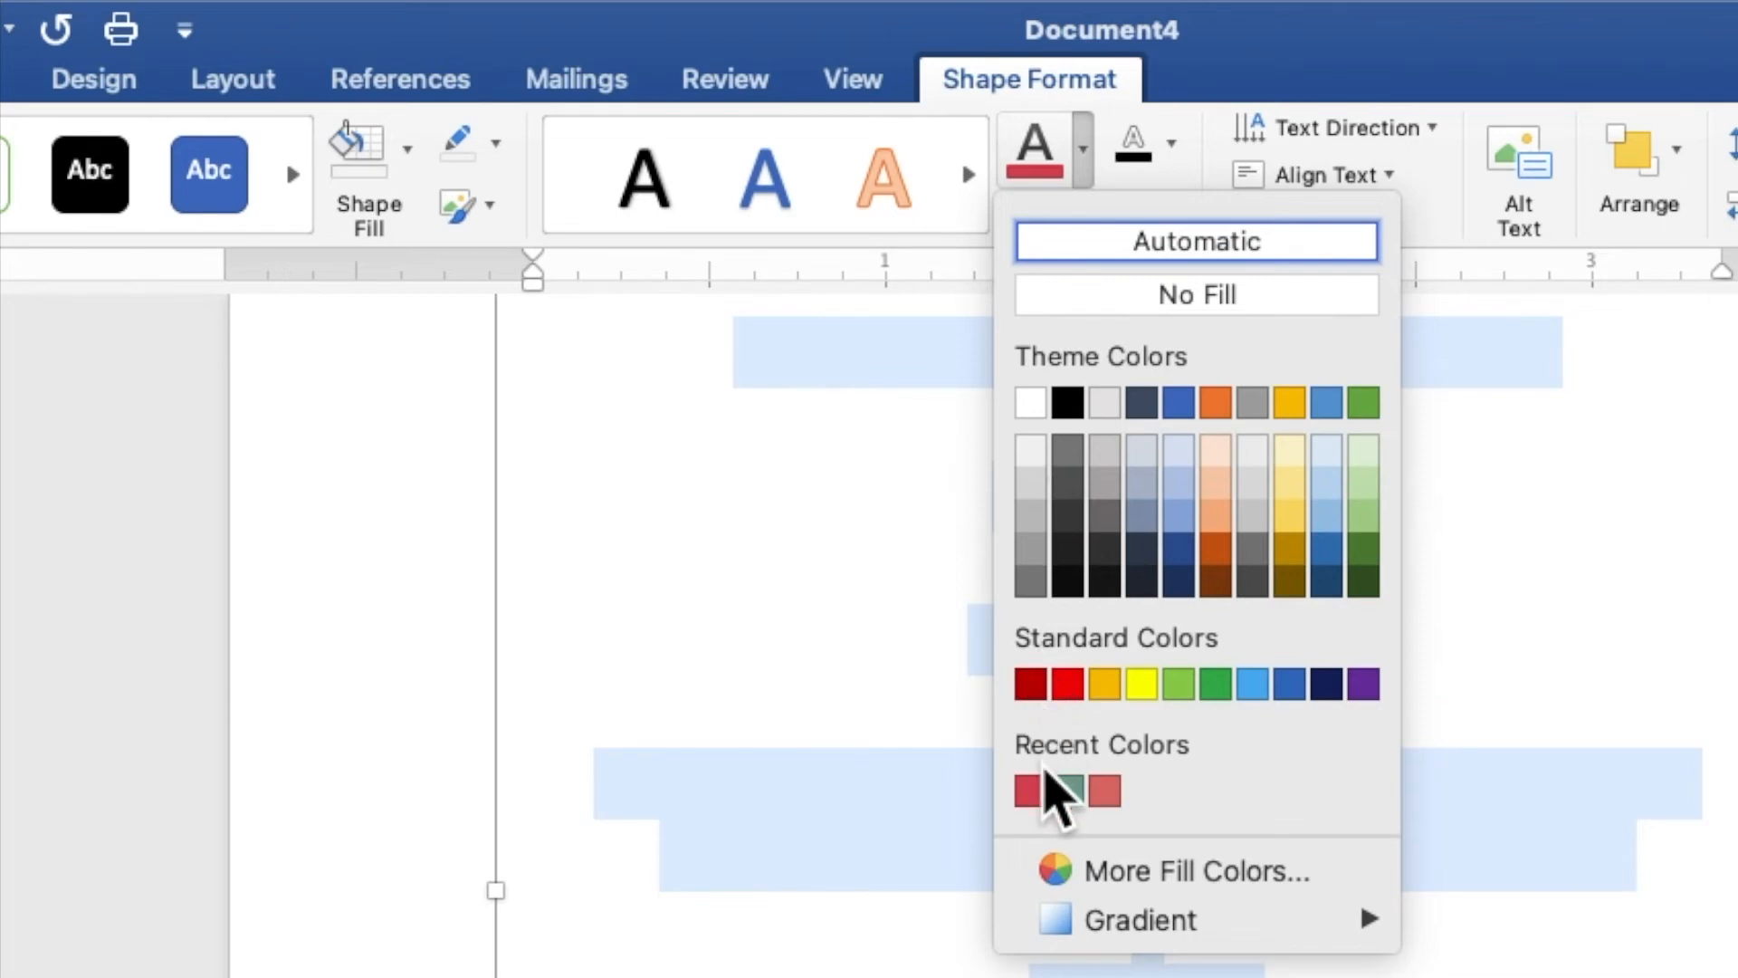
left_click(1039, 793)
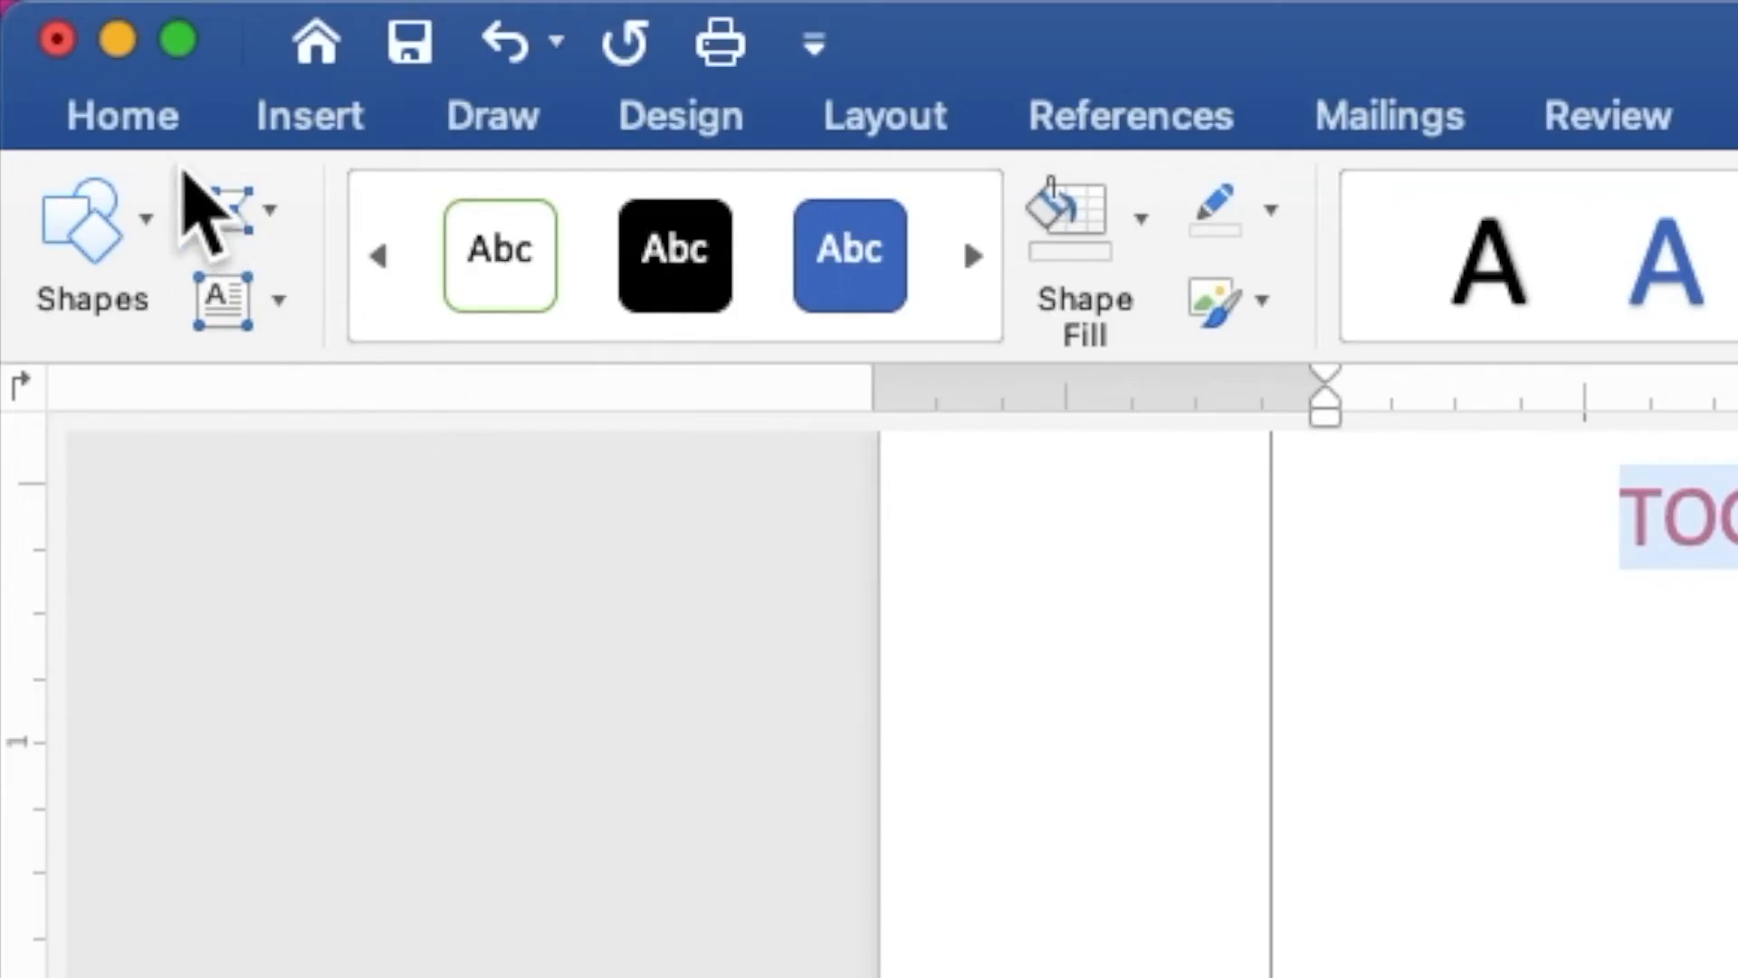
left_click(152, 127)
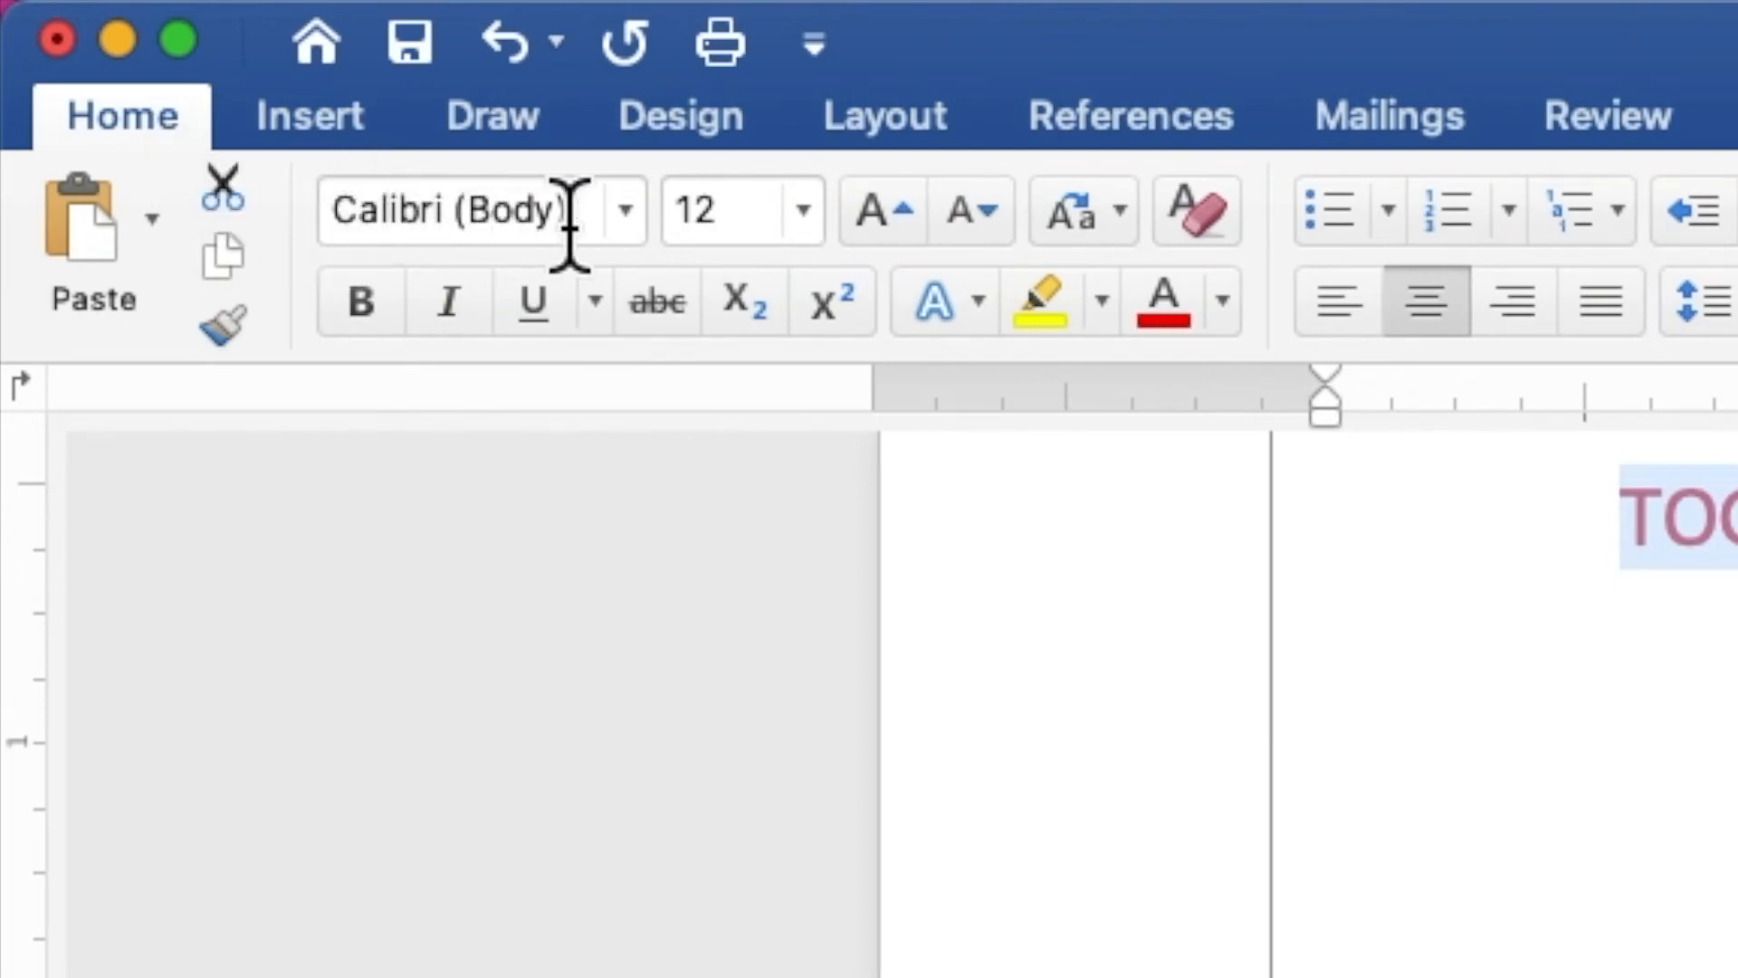
left_click(626, 210)
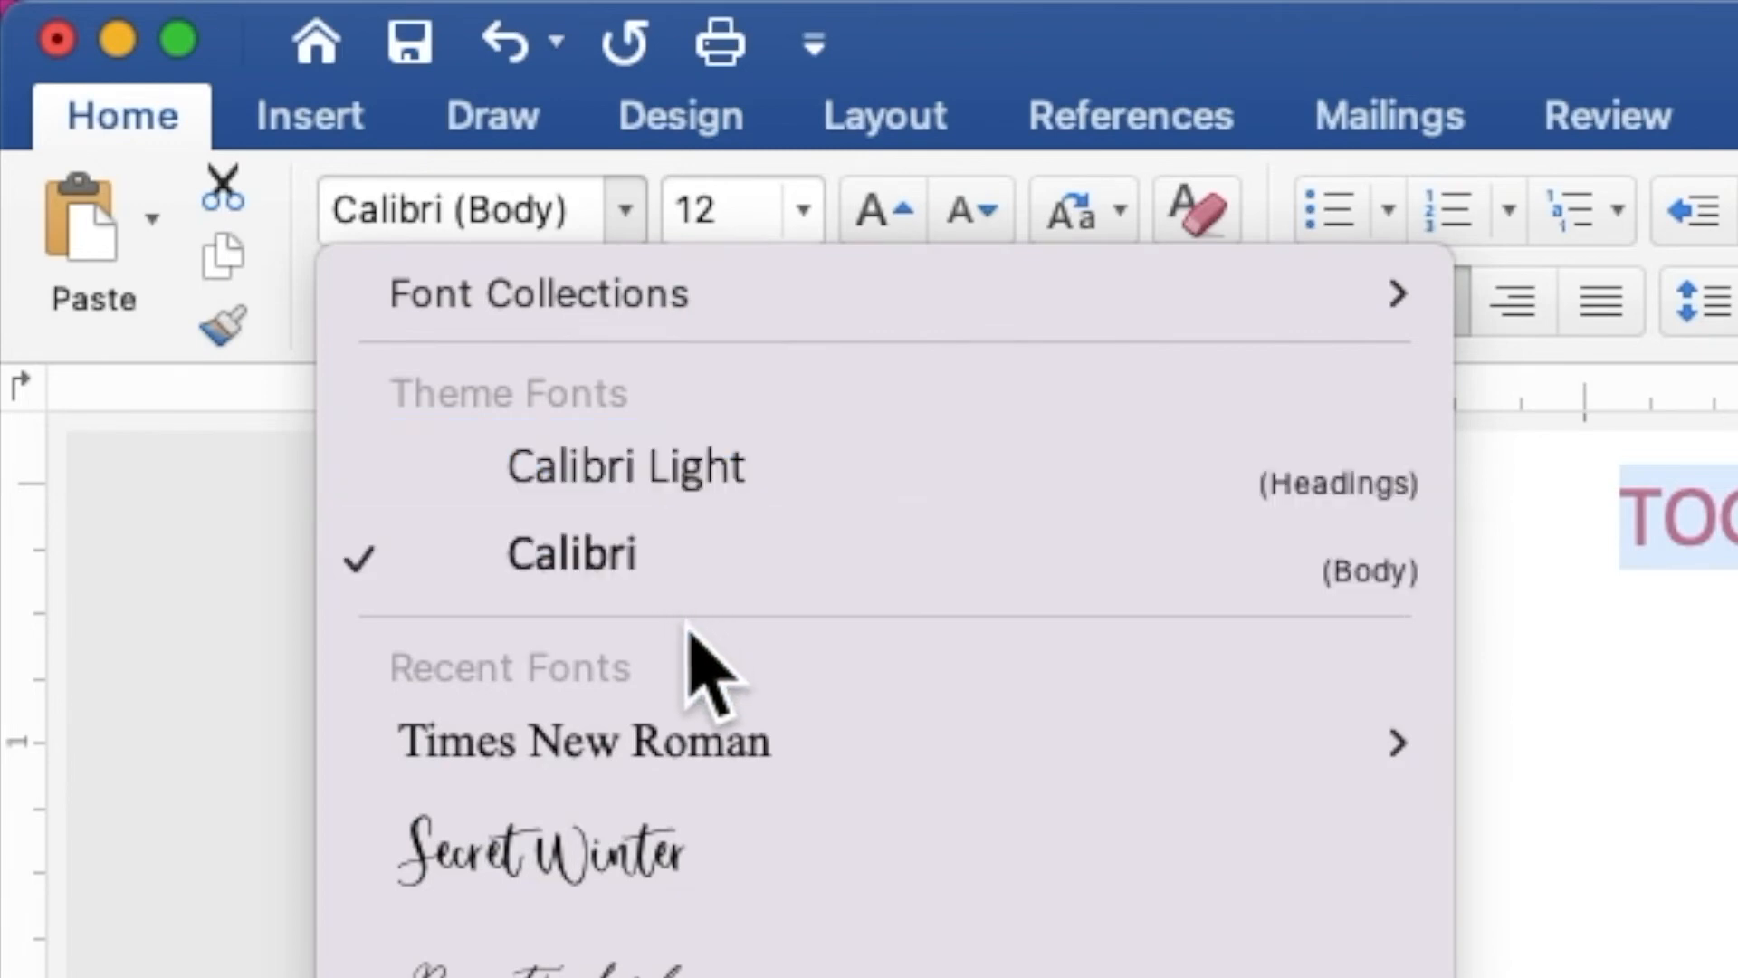
left_click(710, 729)
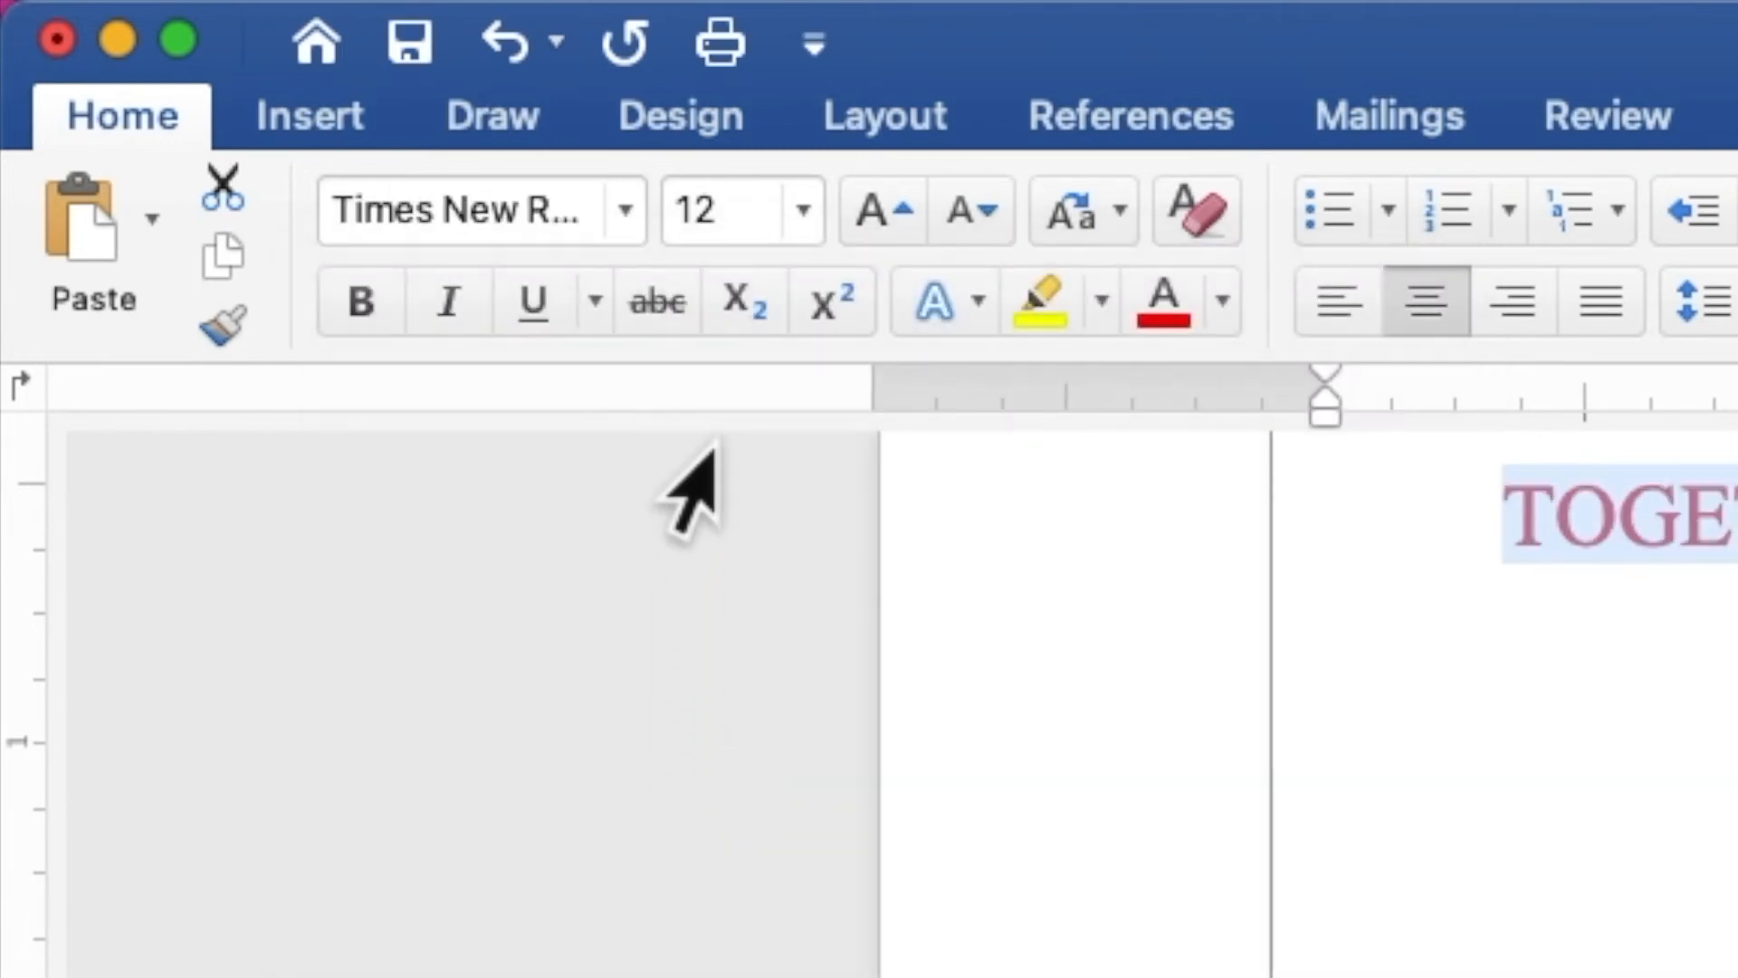
- Set the font size of all the invitation text to 9
left_click(714, 209)
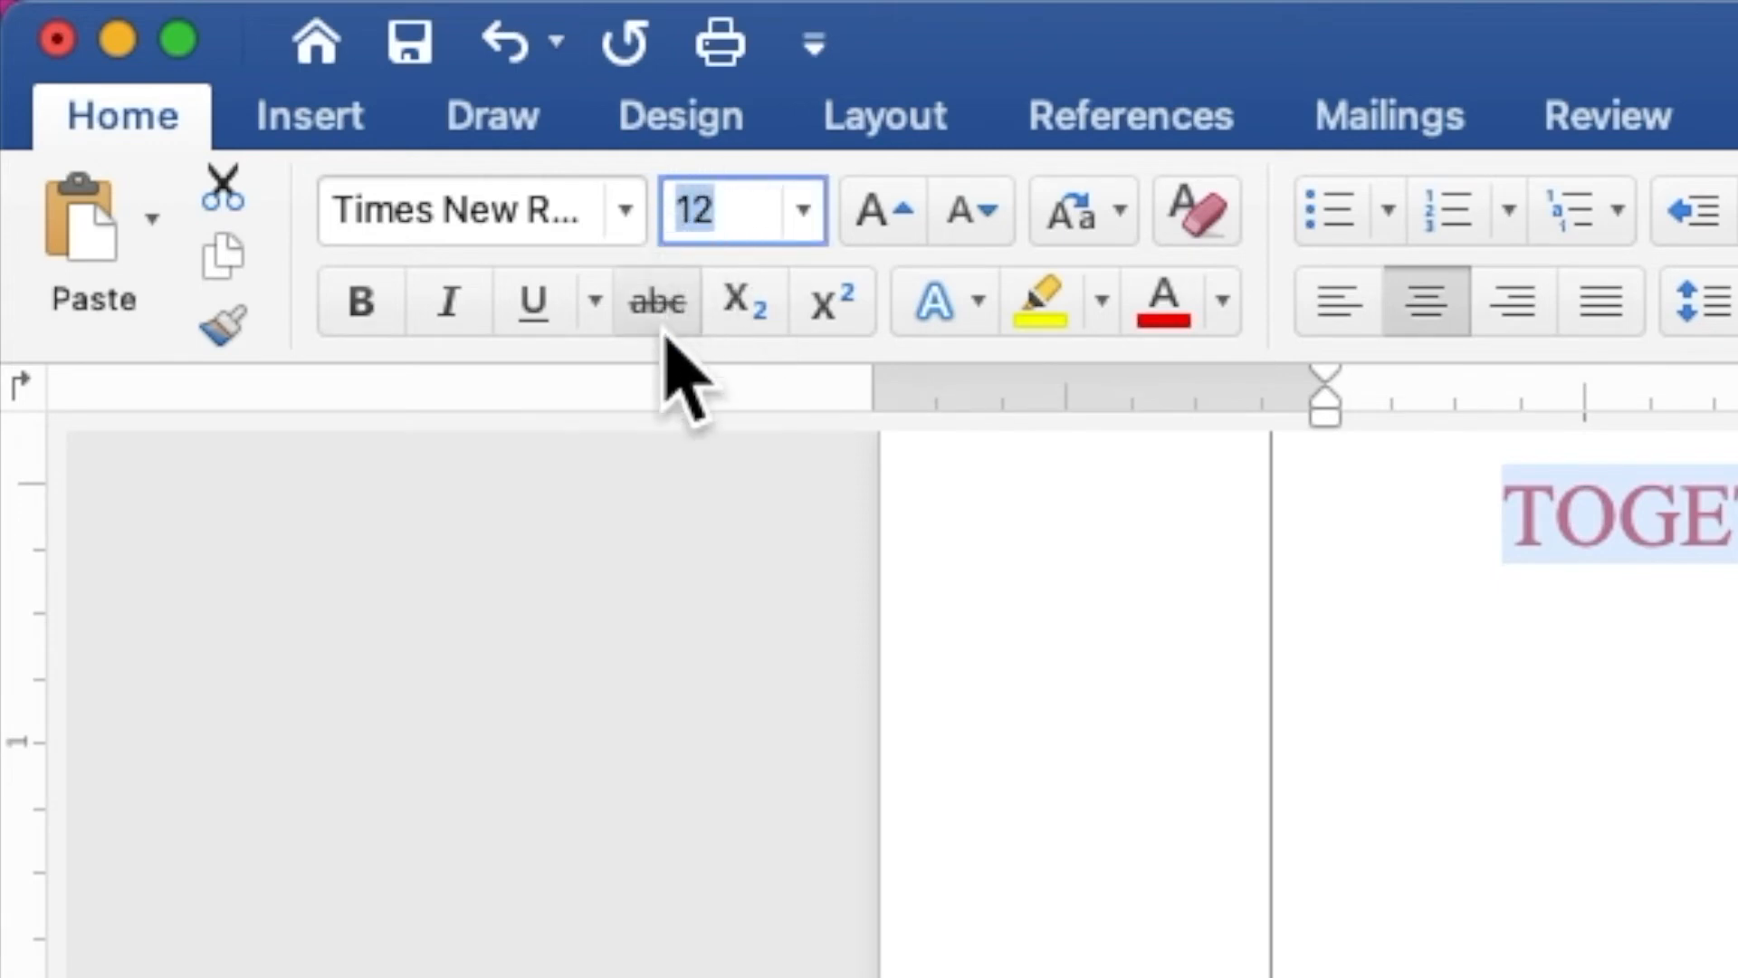
type("9")
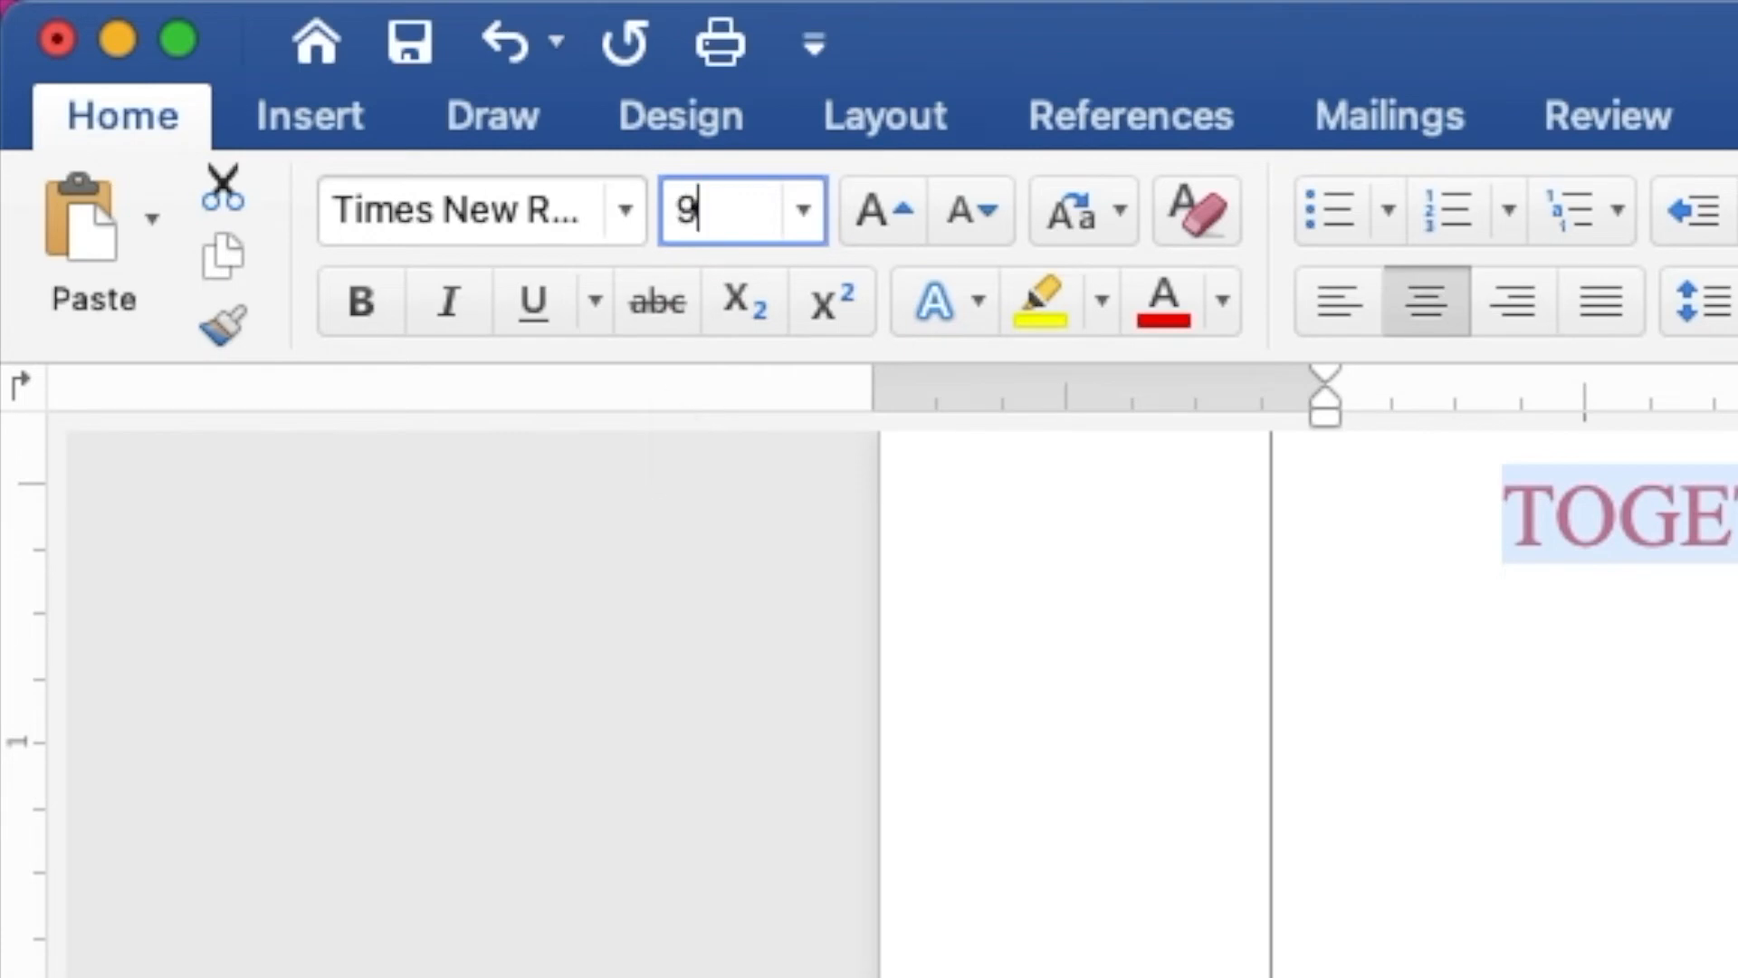
key("Return")
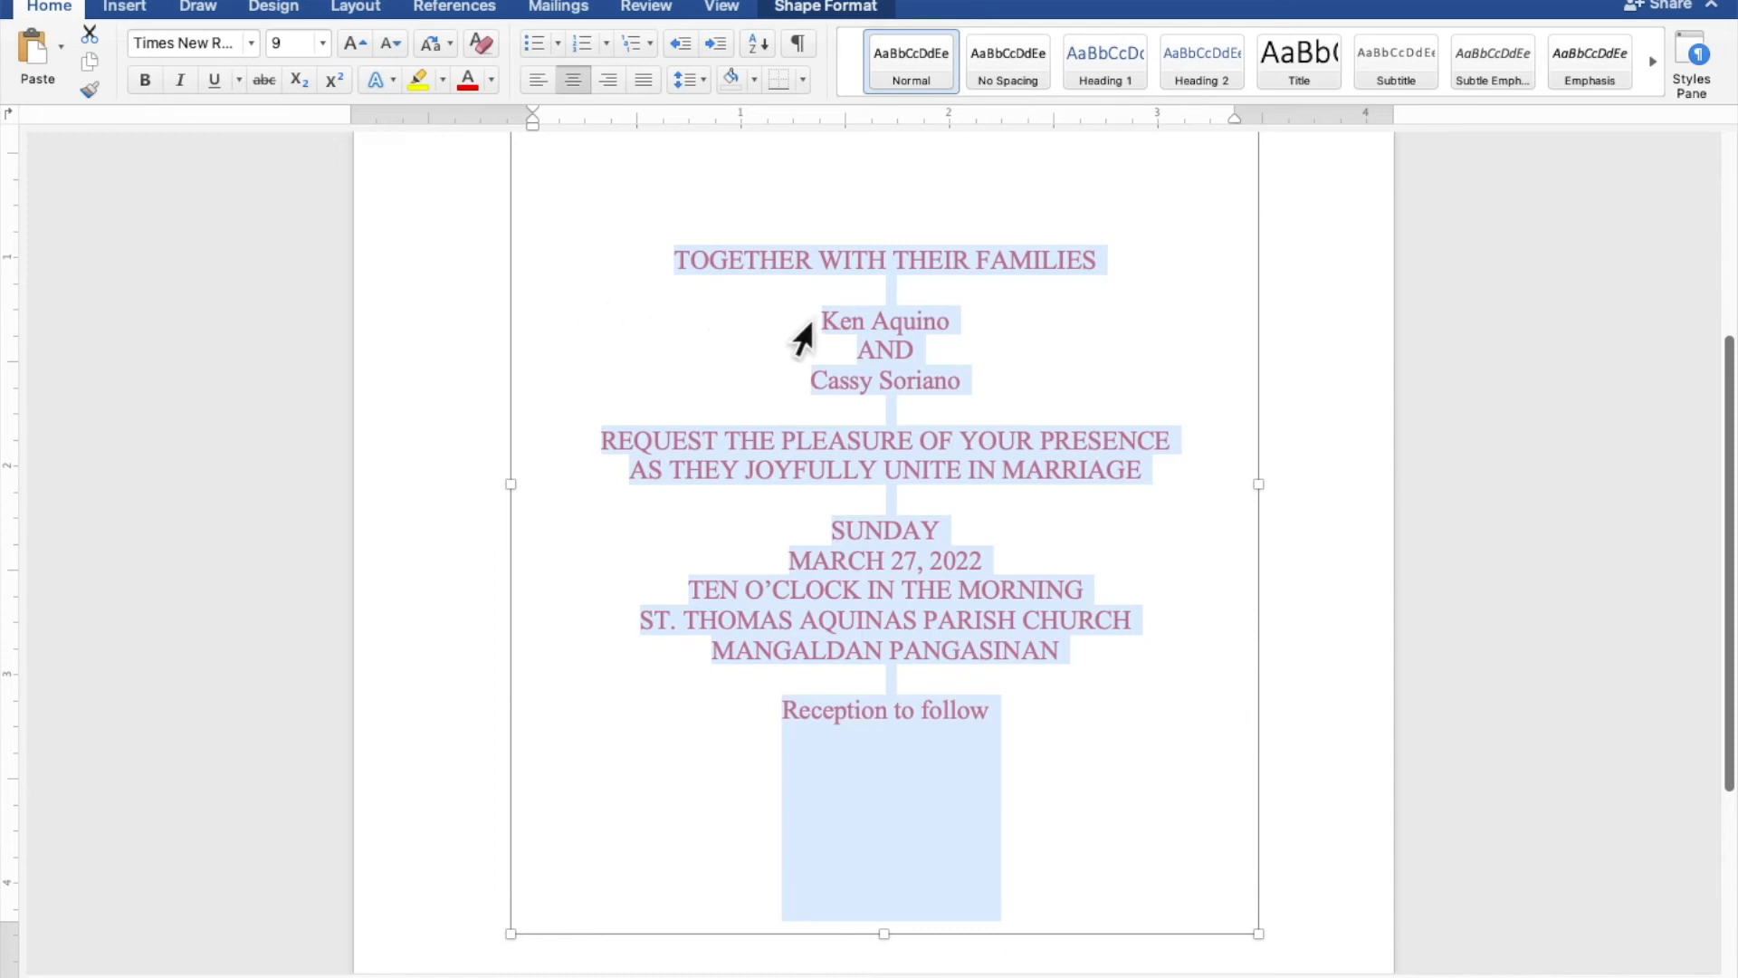
- Format the two lines with the couple's names in the Secret Winter font at size 30
left_click(942, 324)
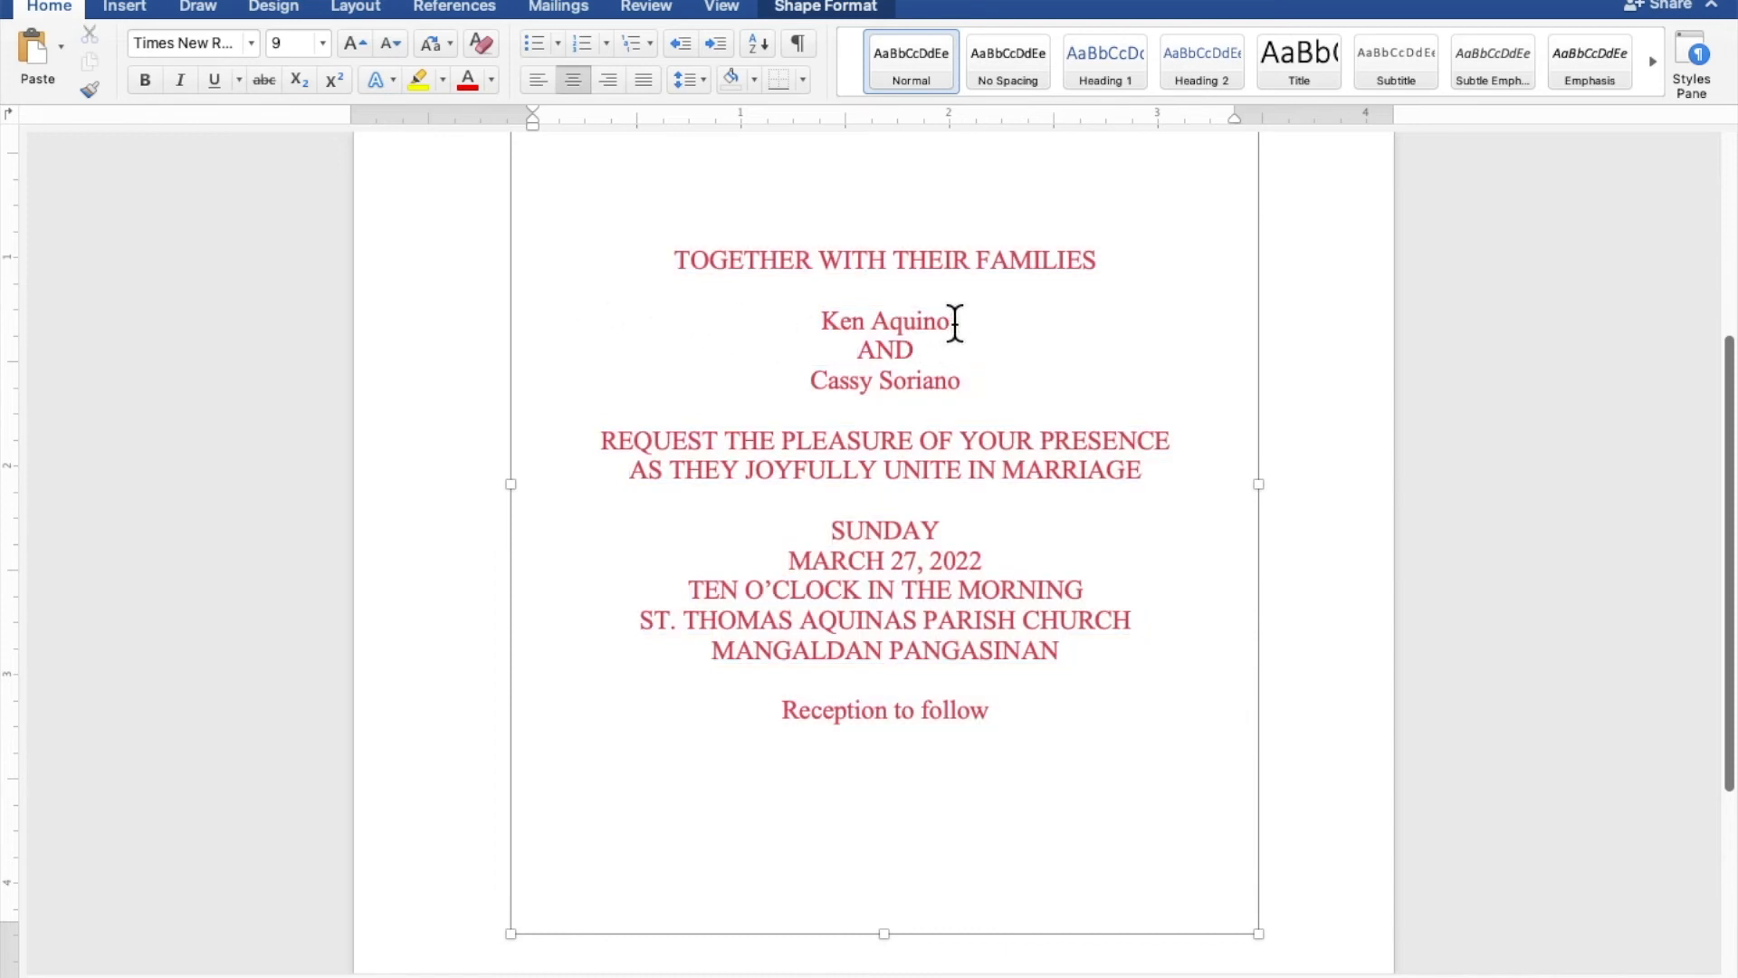
left_click_drag(955, 323, 848, 323)
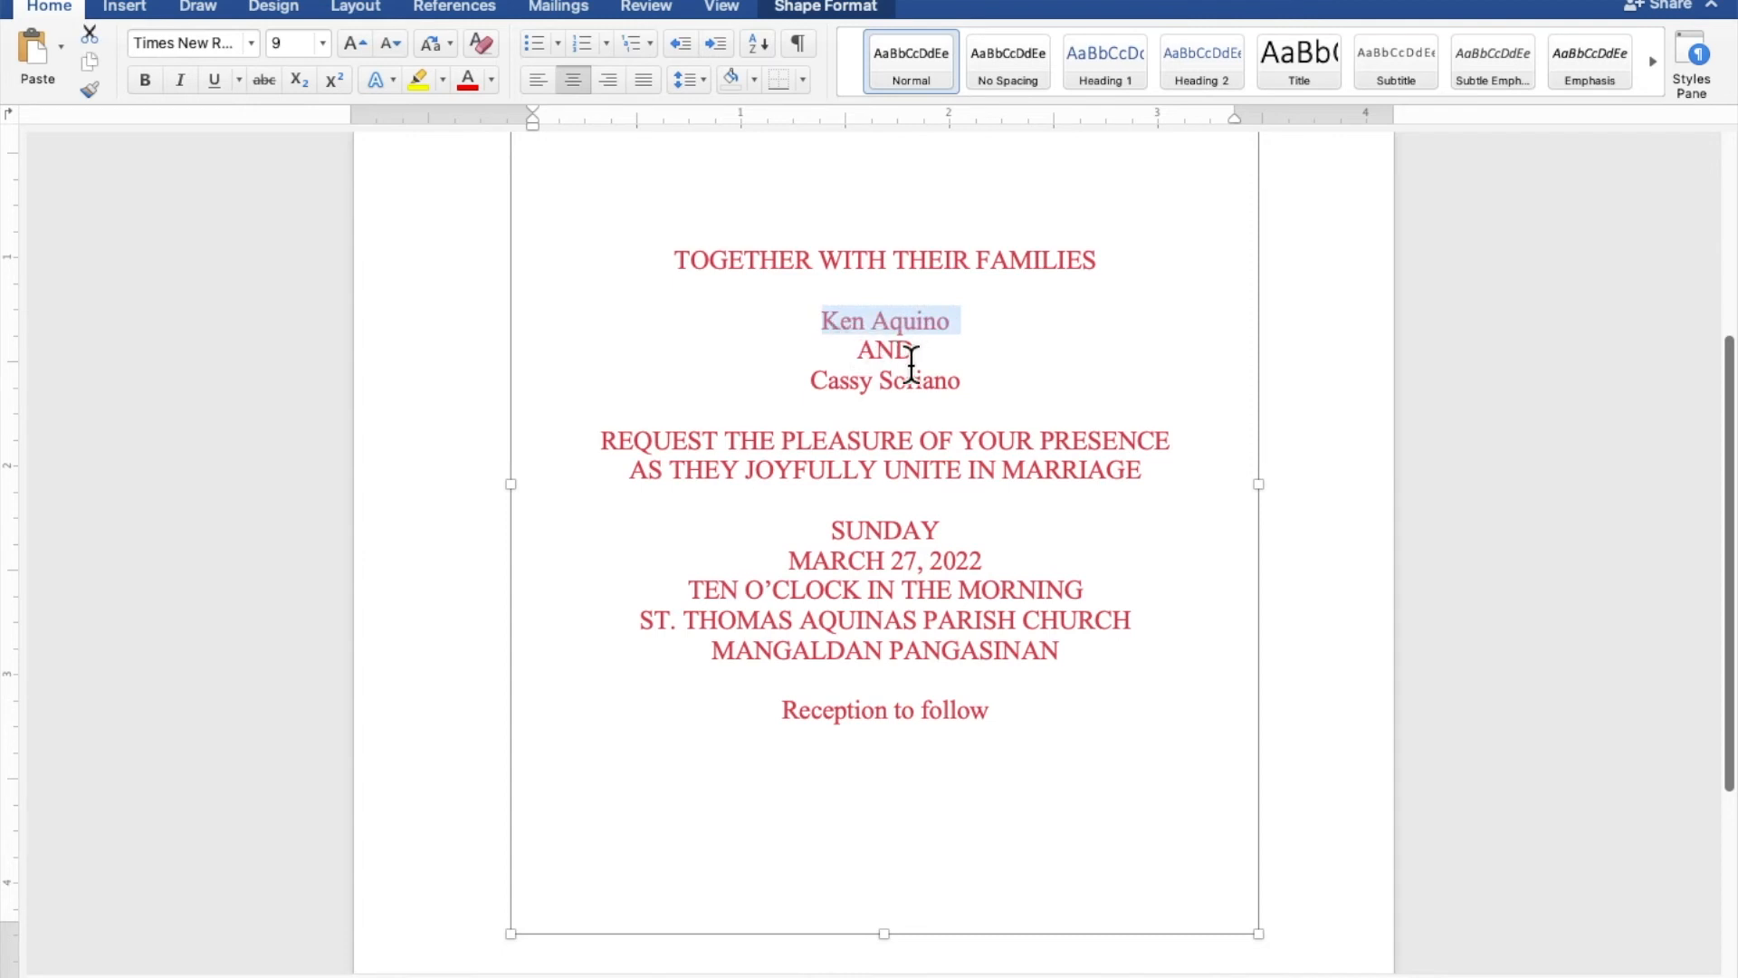
left_click_drag(976, 382, 838, 382)
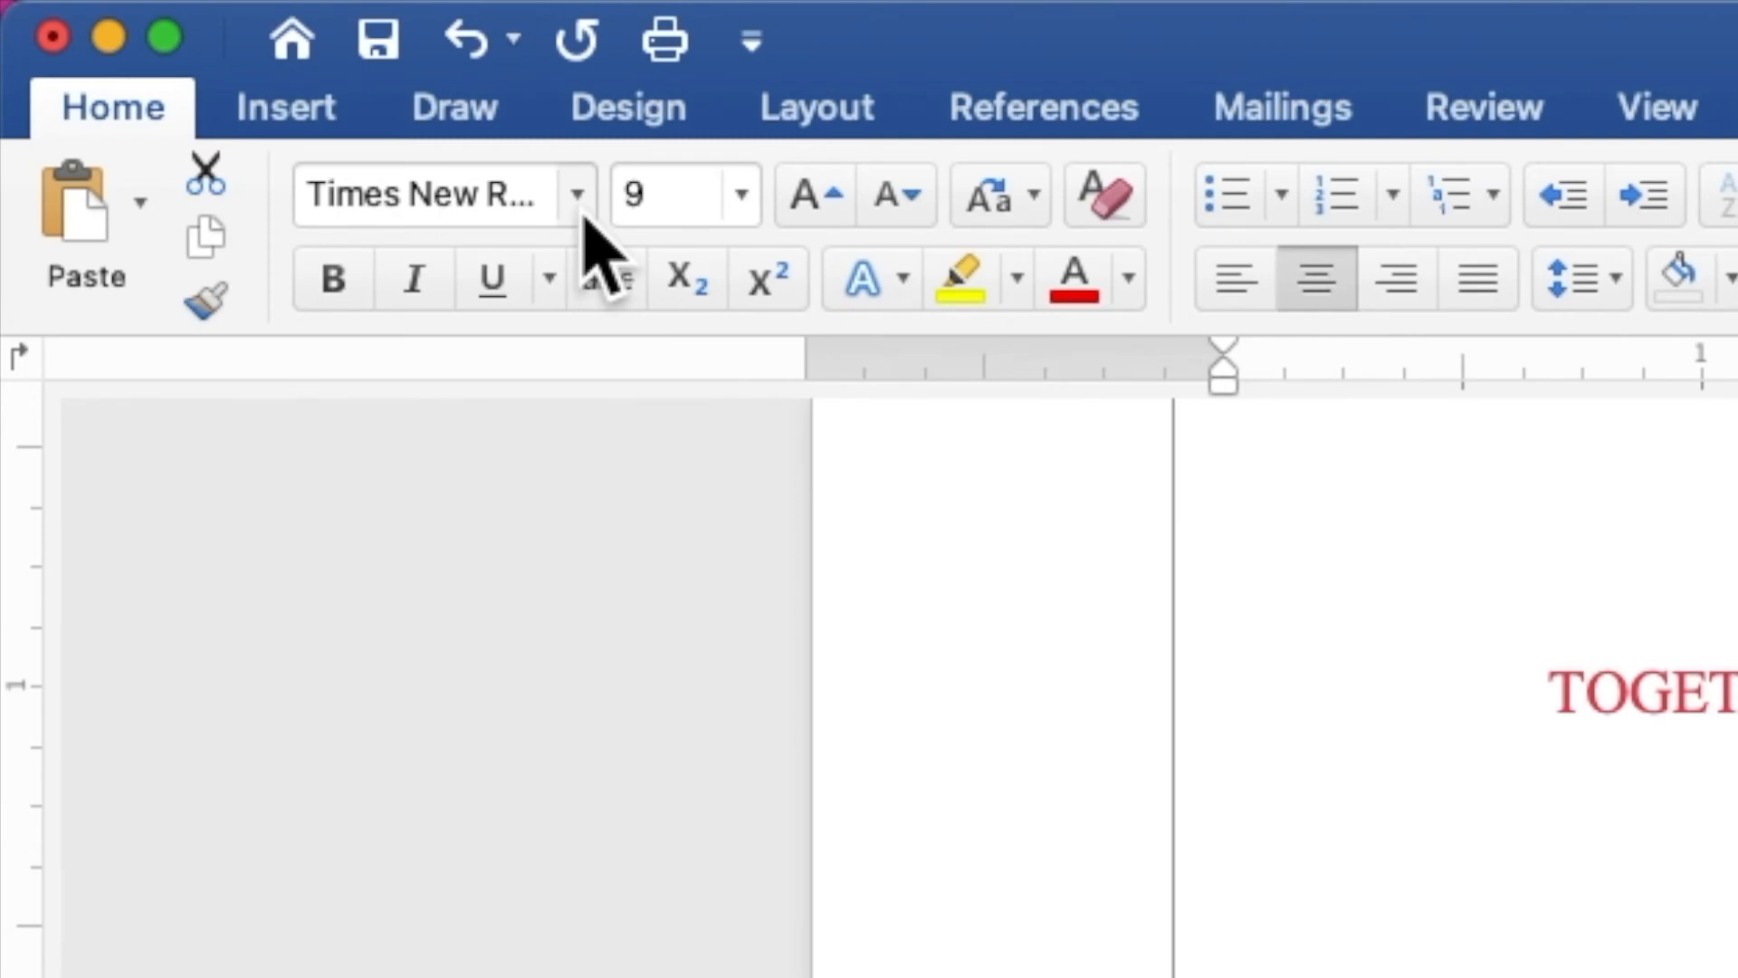
left_click(579, 213)
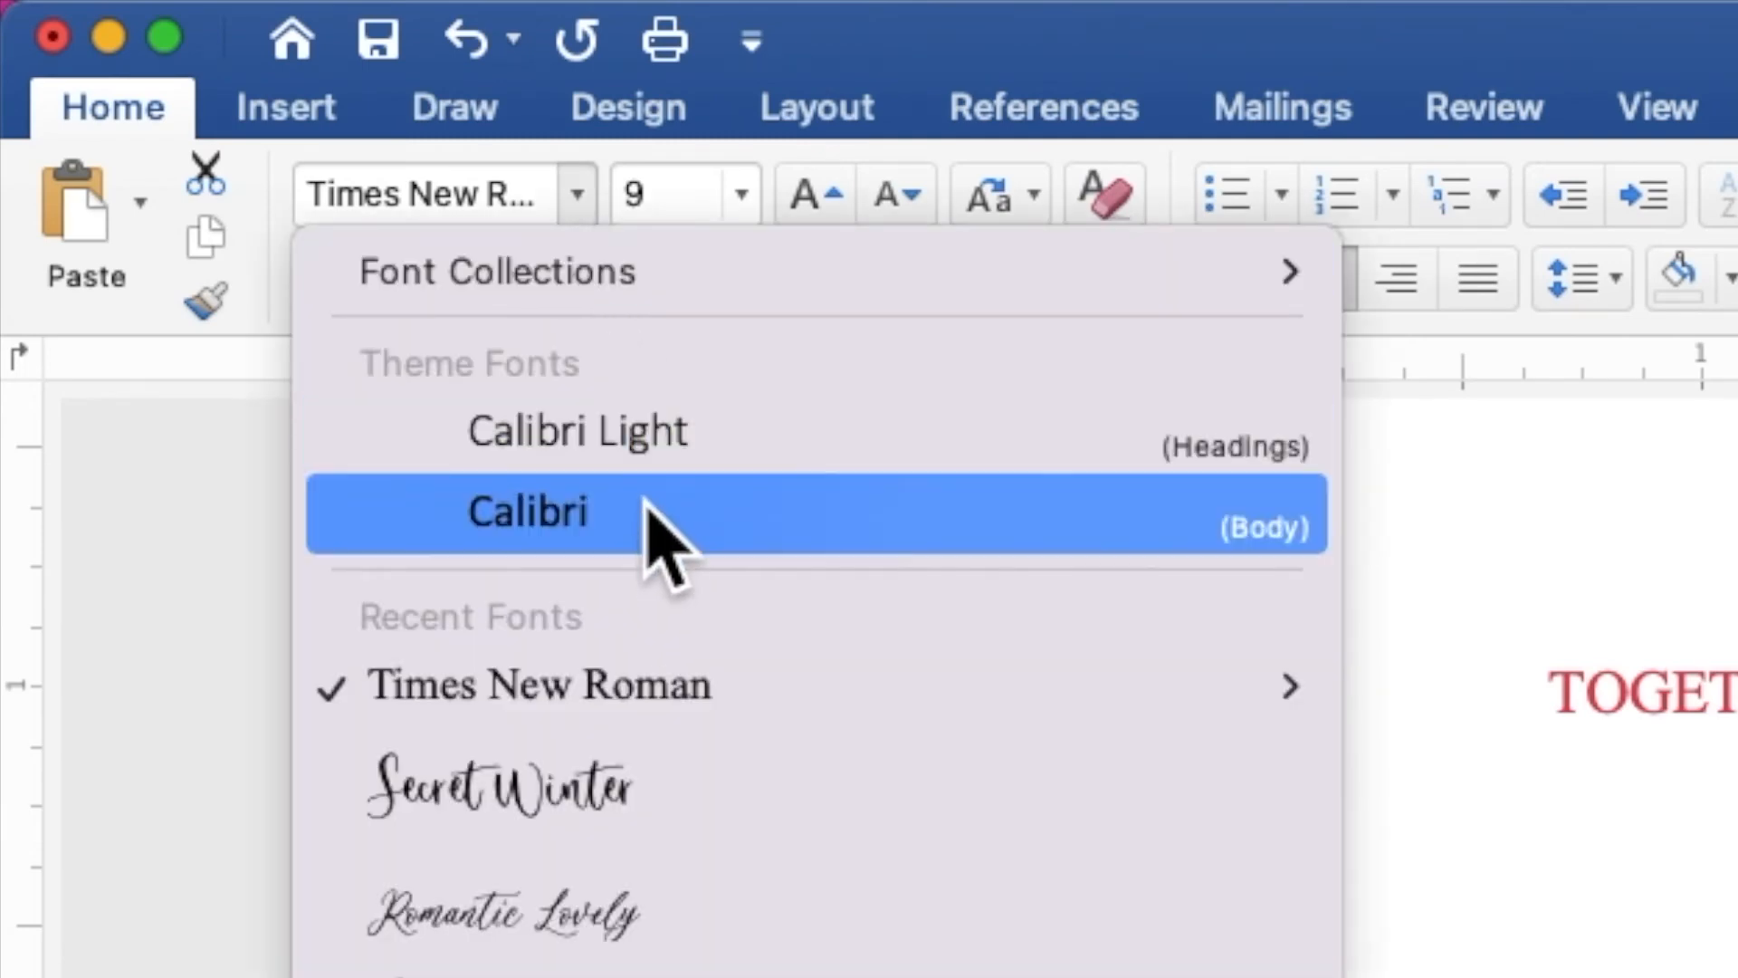
left_click(688, 797)
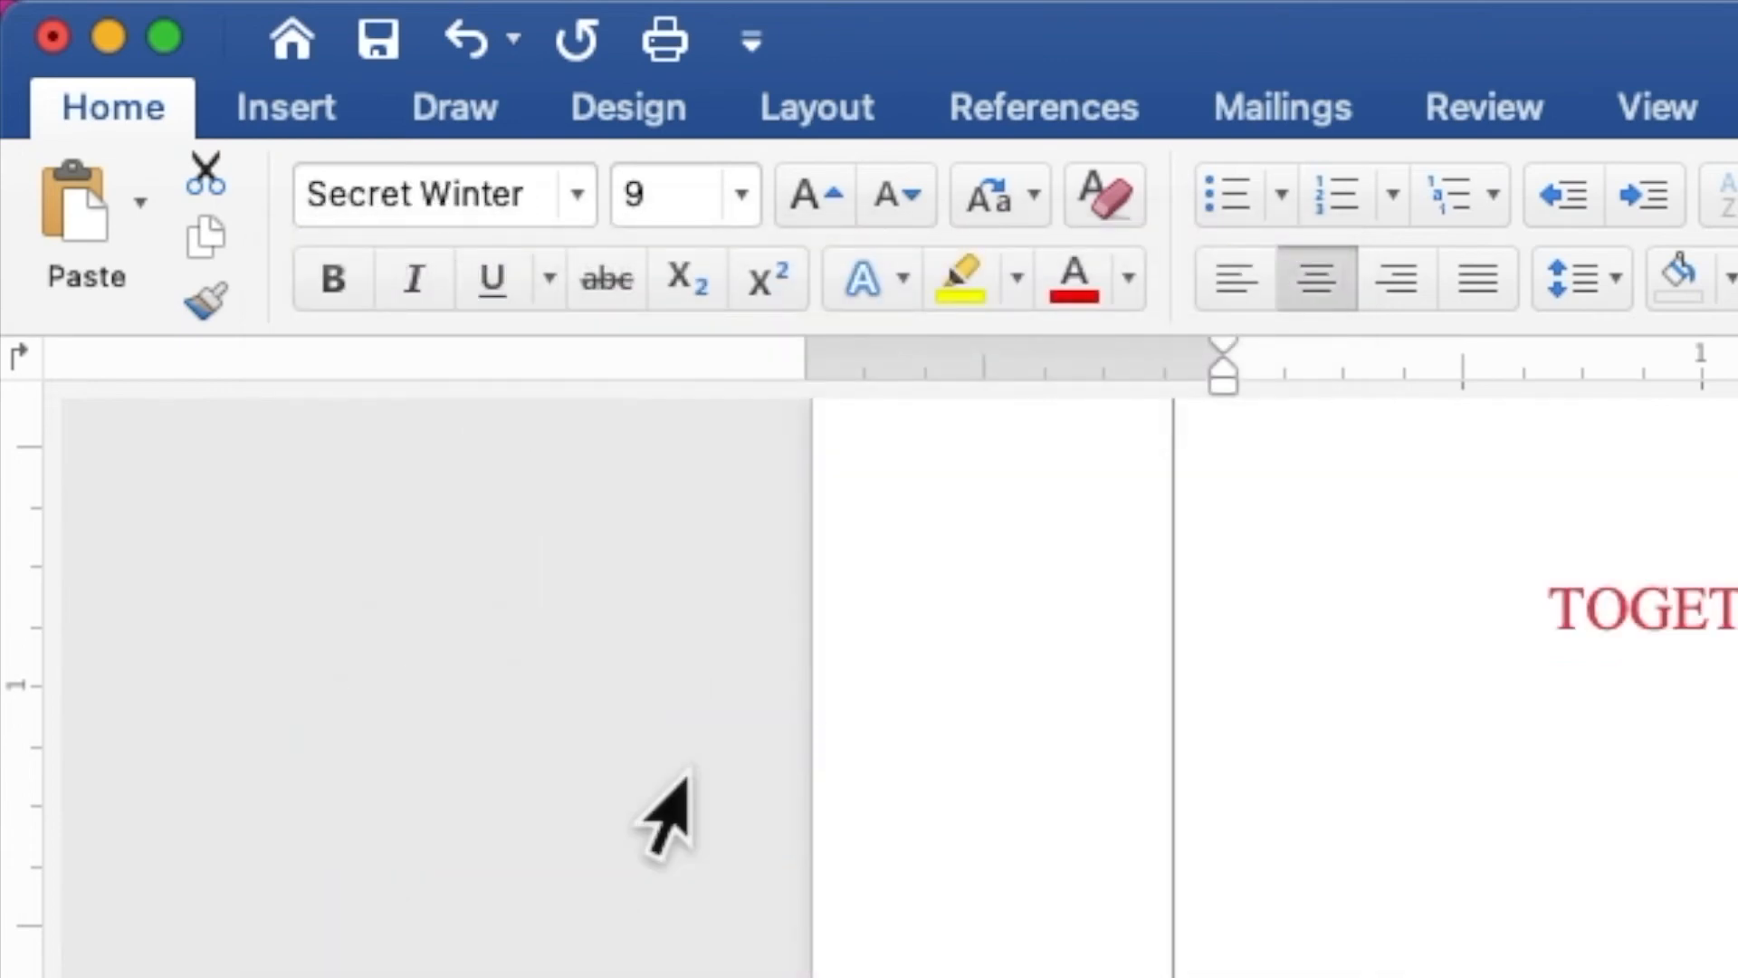
left_click(690, 201)
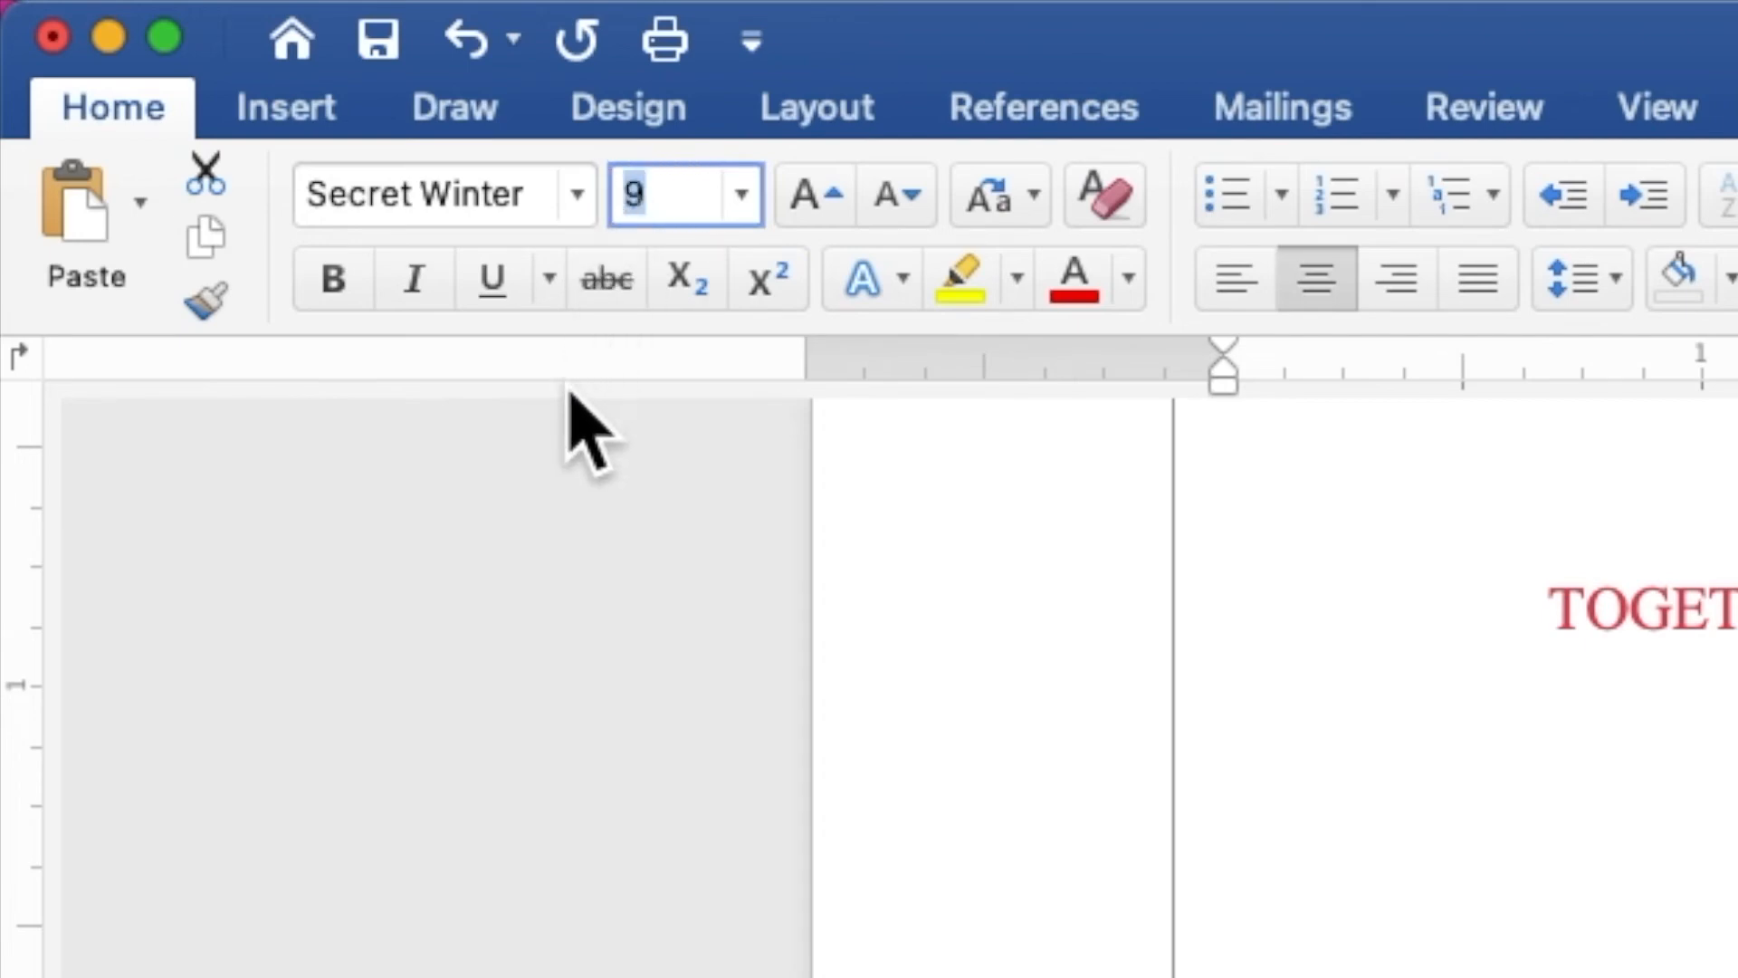
type("30")
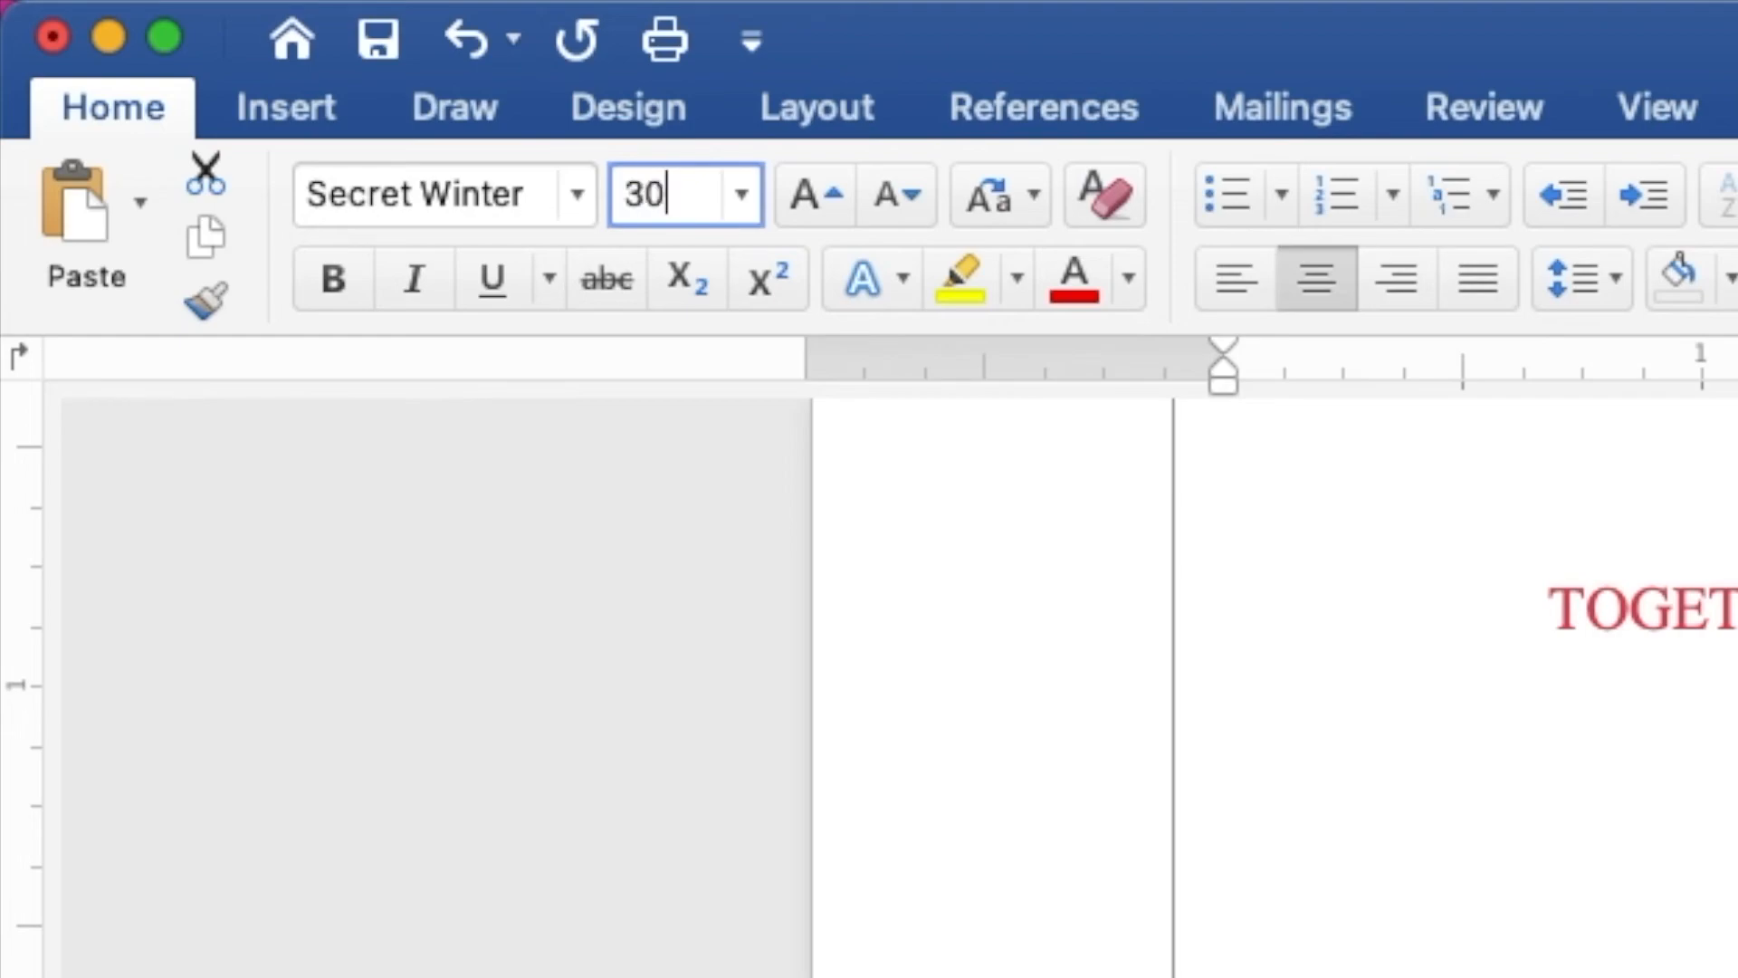
key("Return")
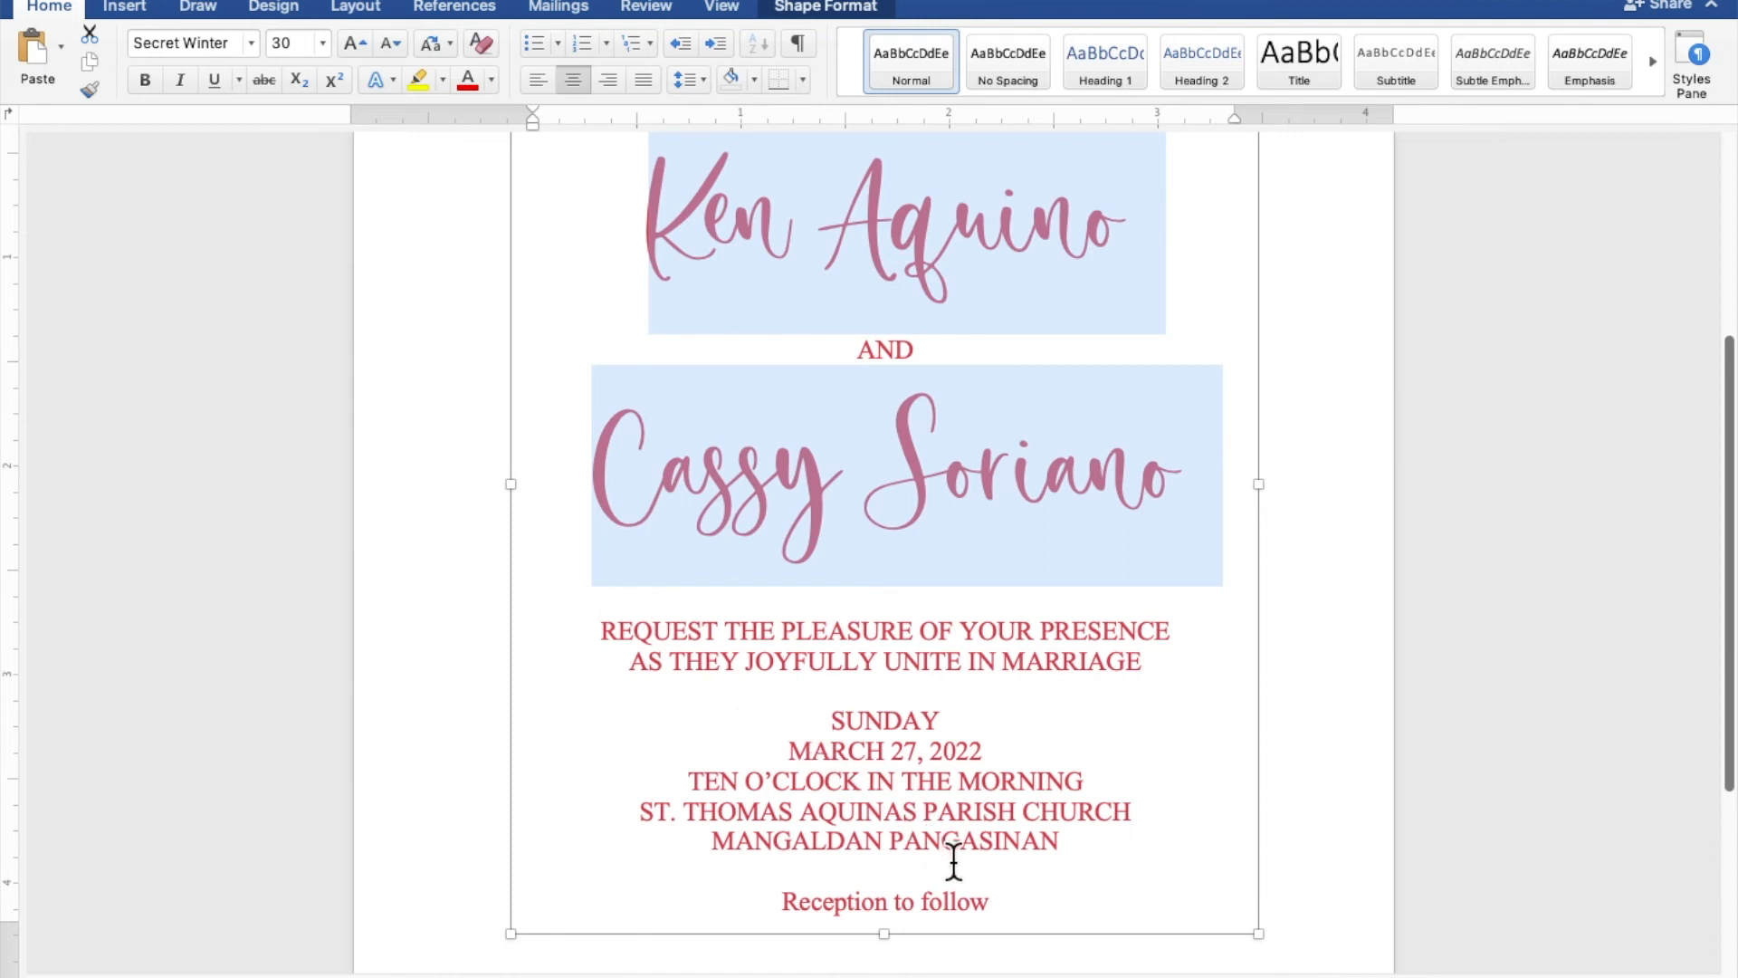
- Format the closing line "Reception to follow" in the Secret Winter font at size 15
left_click_drag(996, 896, 860, 900)
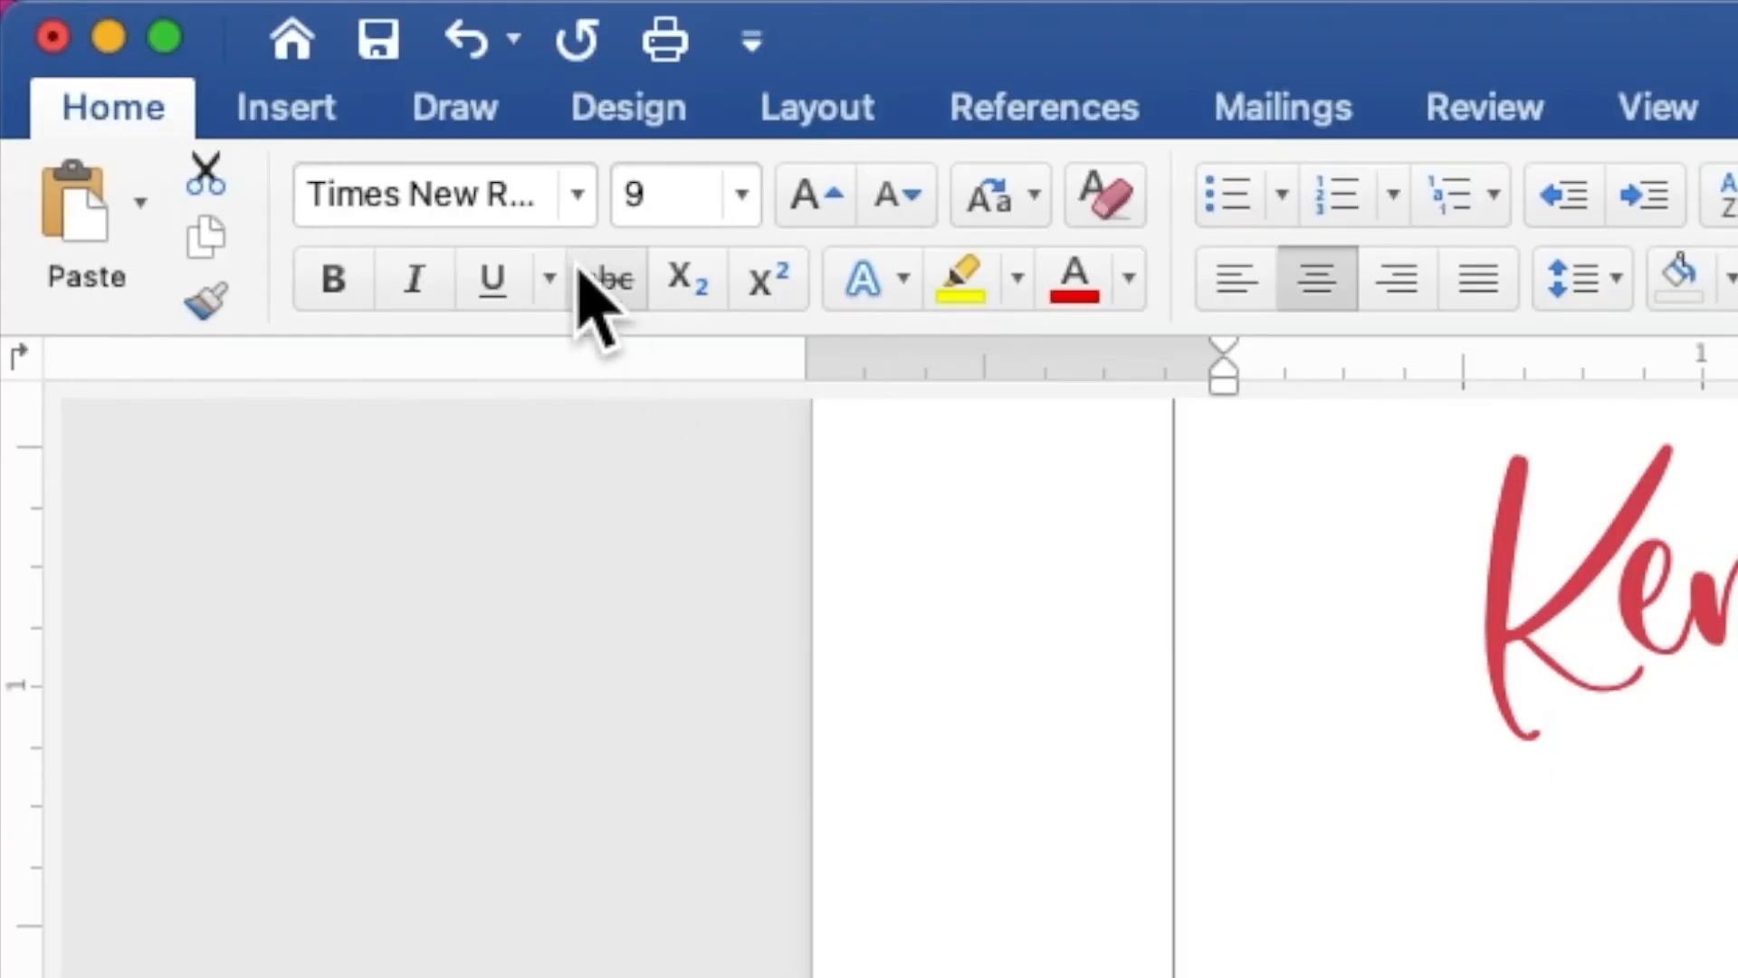
left_click(572, 217)
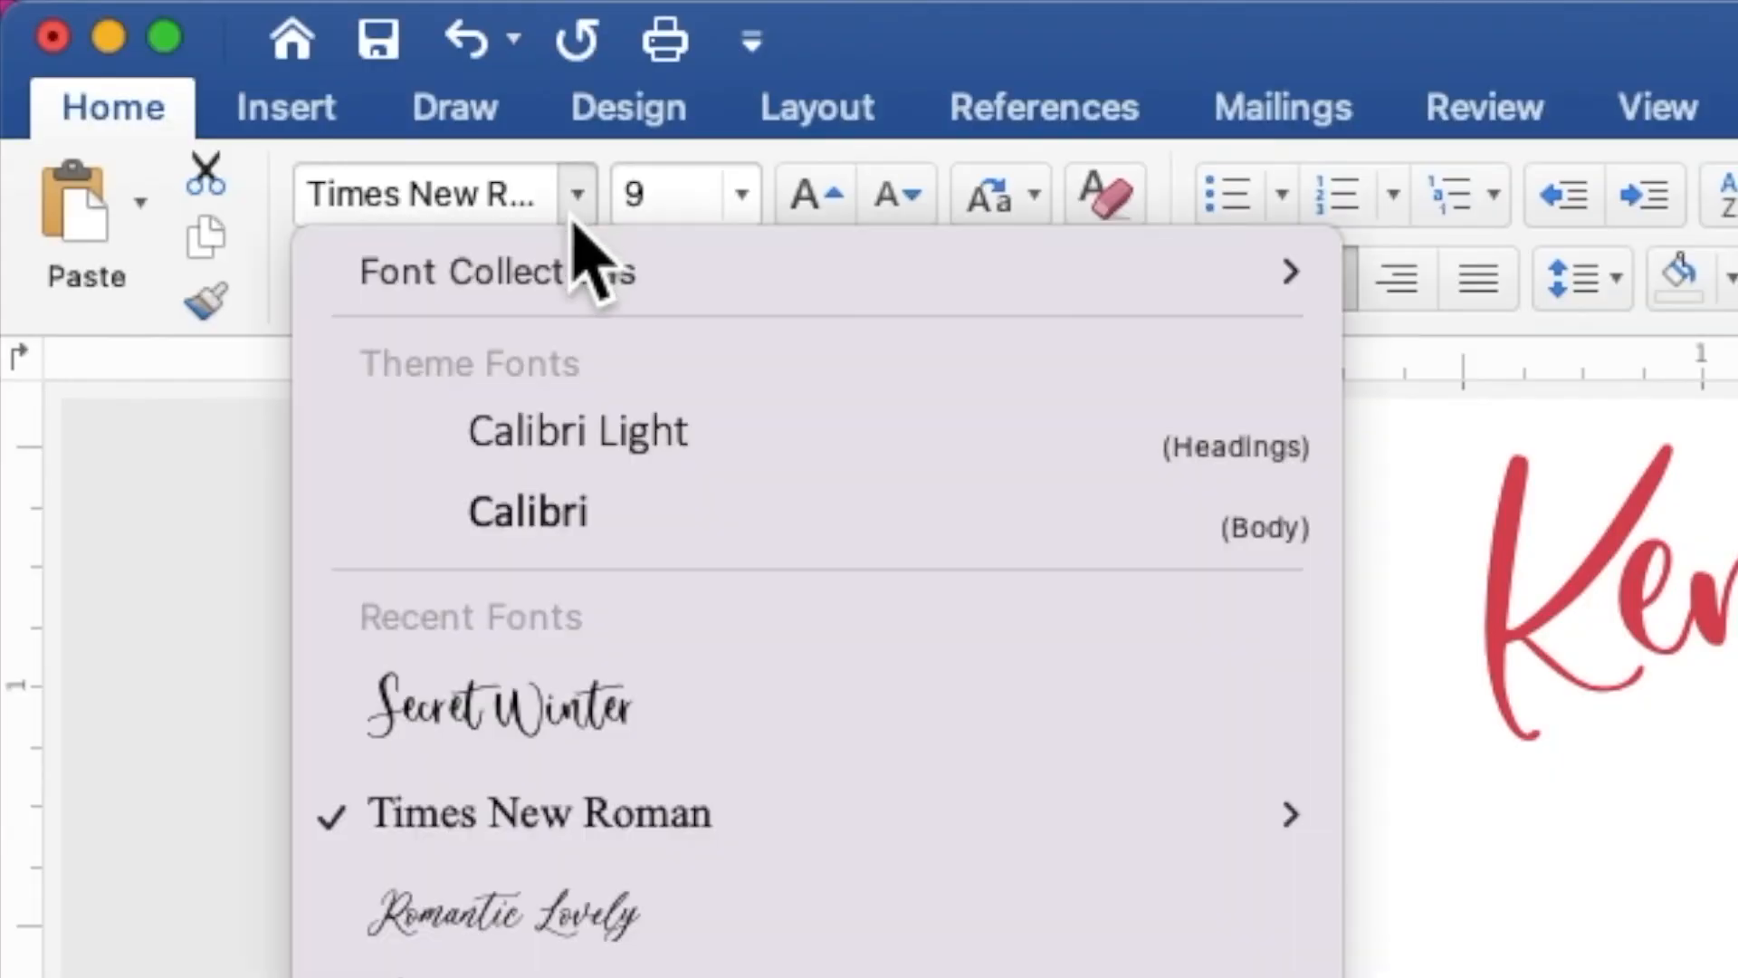
left_click(650, 681)
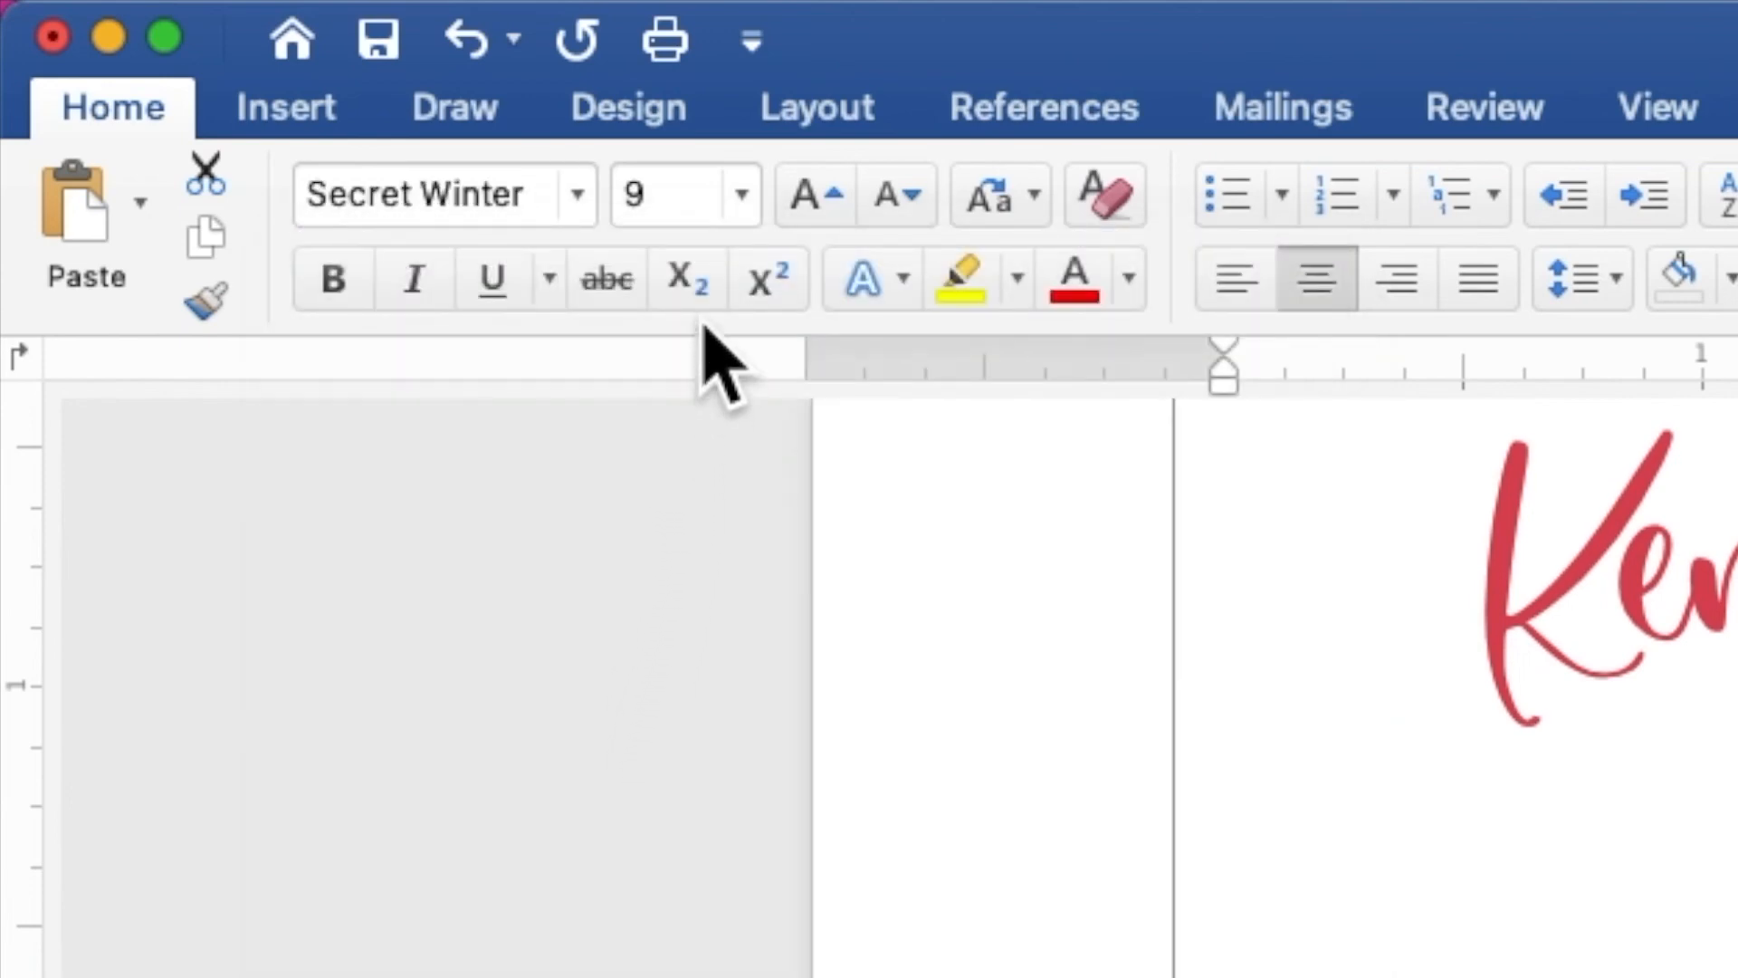
left_click_drag(681, 193, 623, 194)
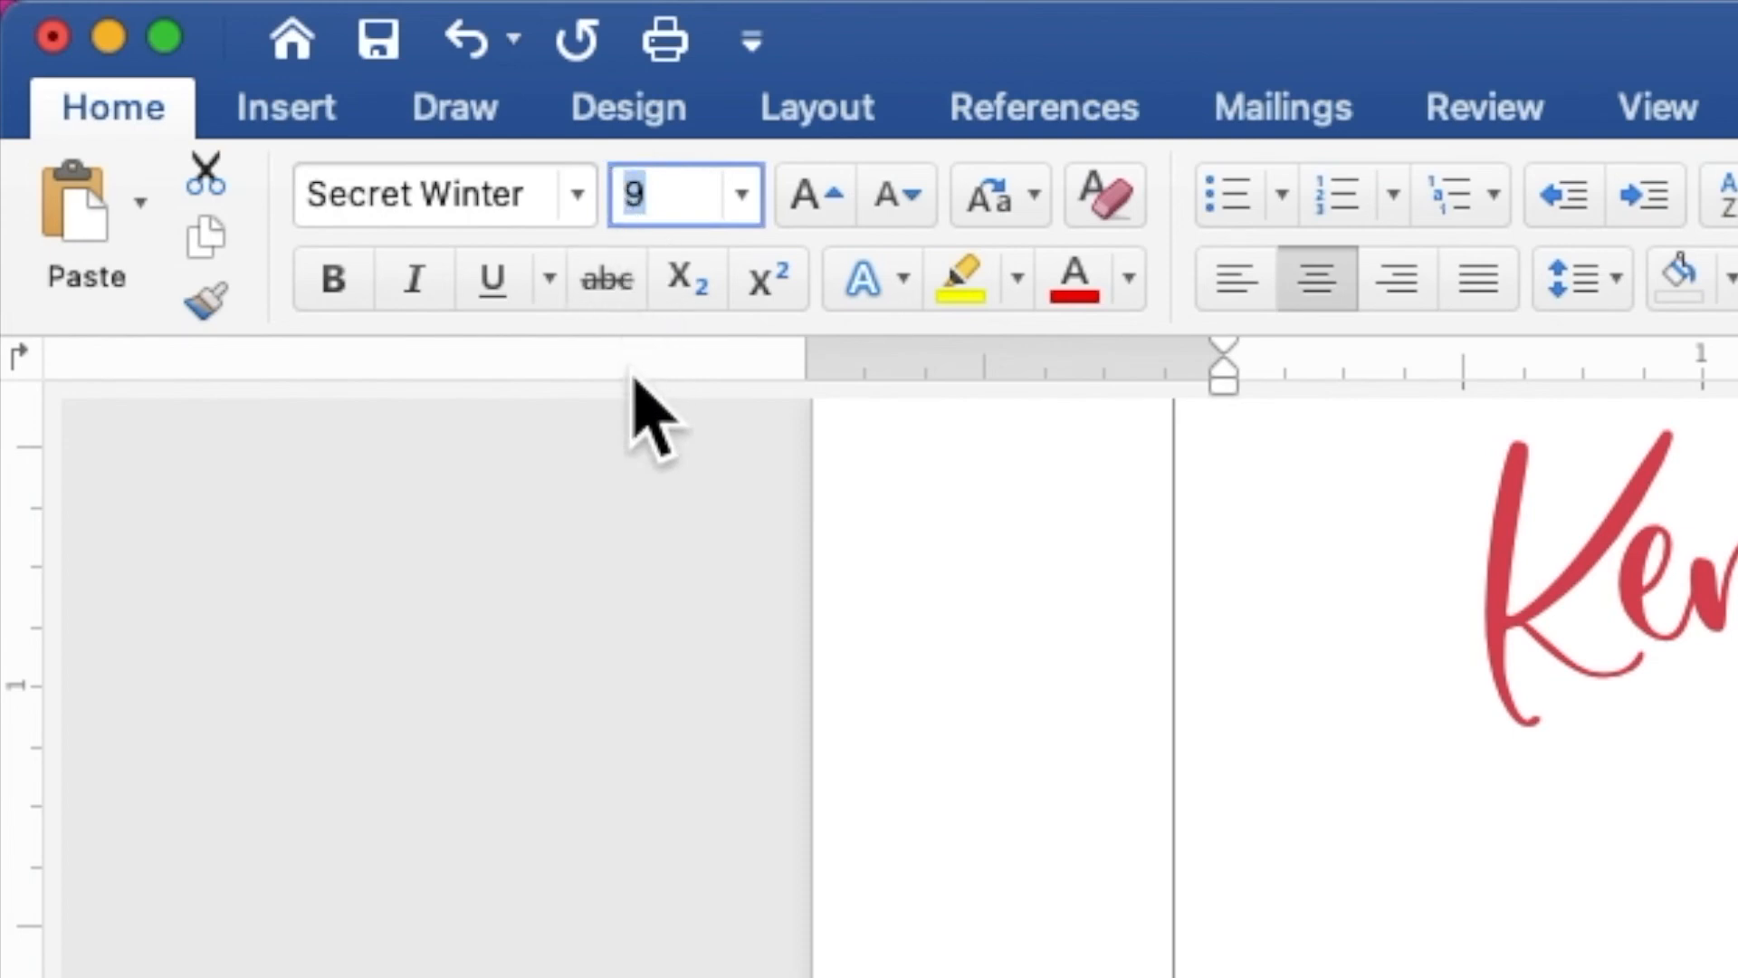
type("15")
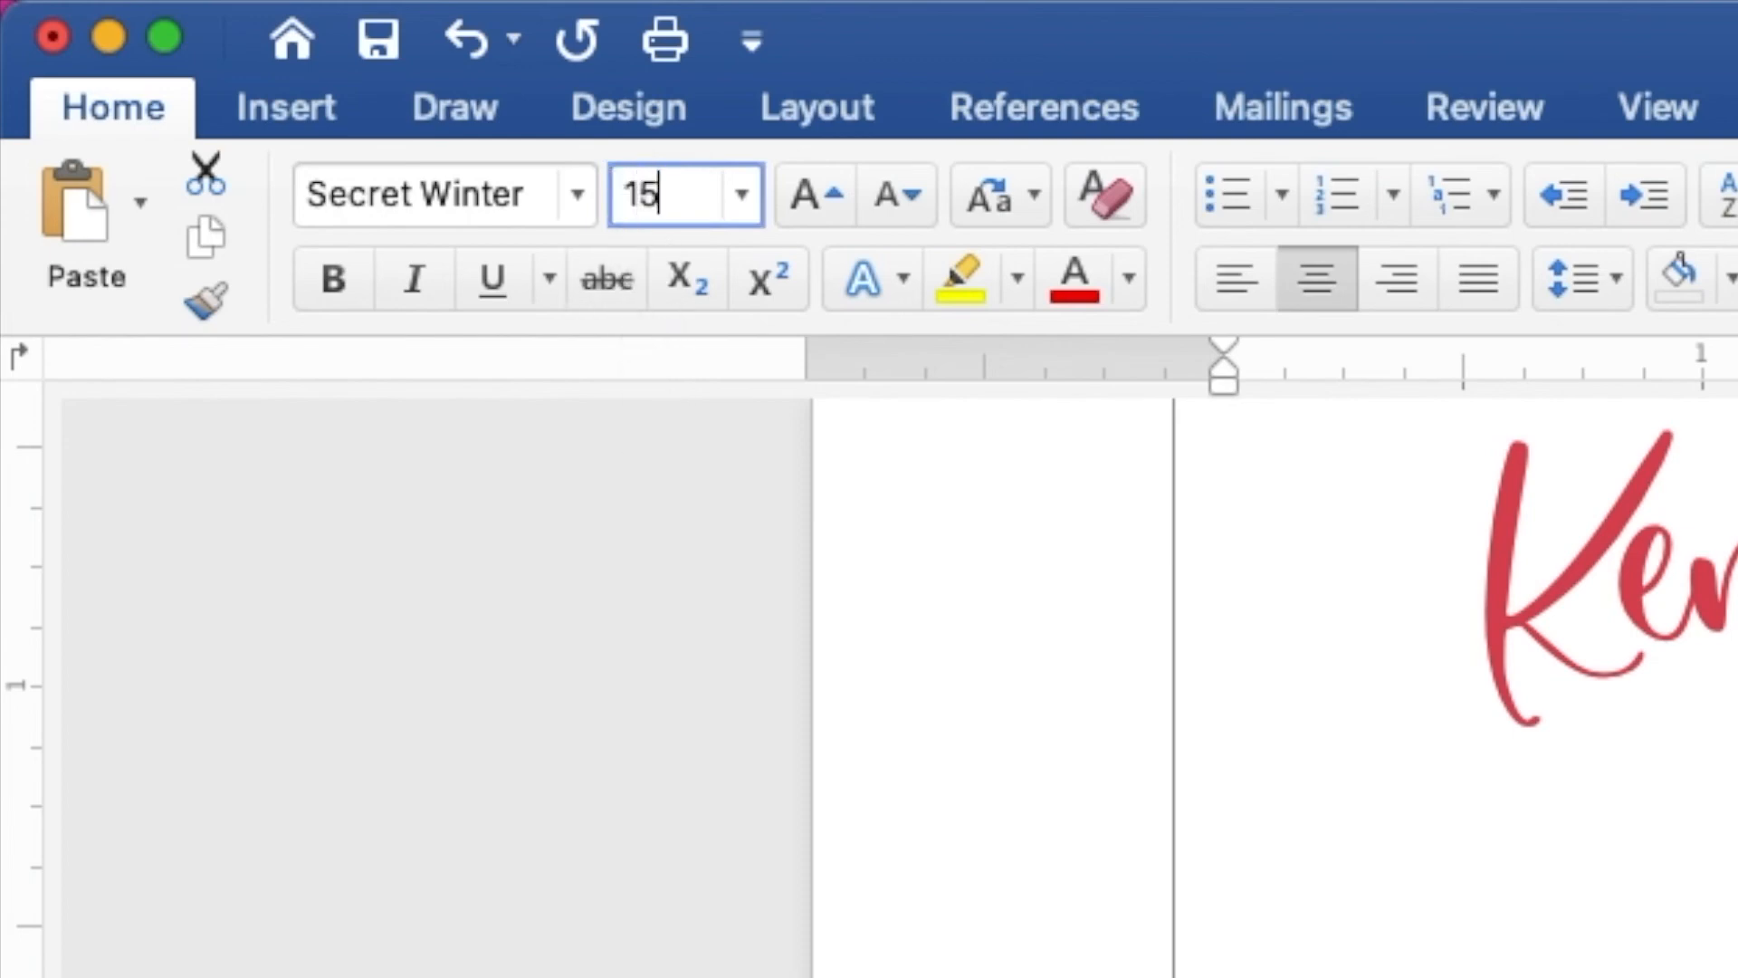
key("Return")
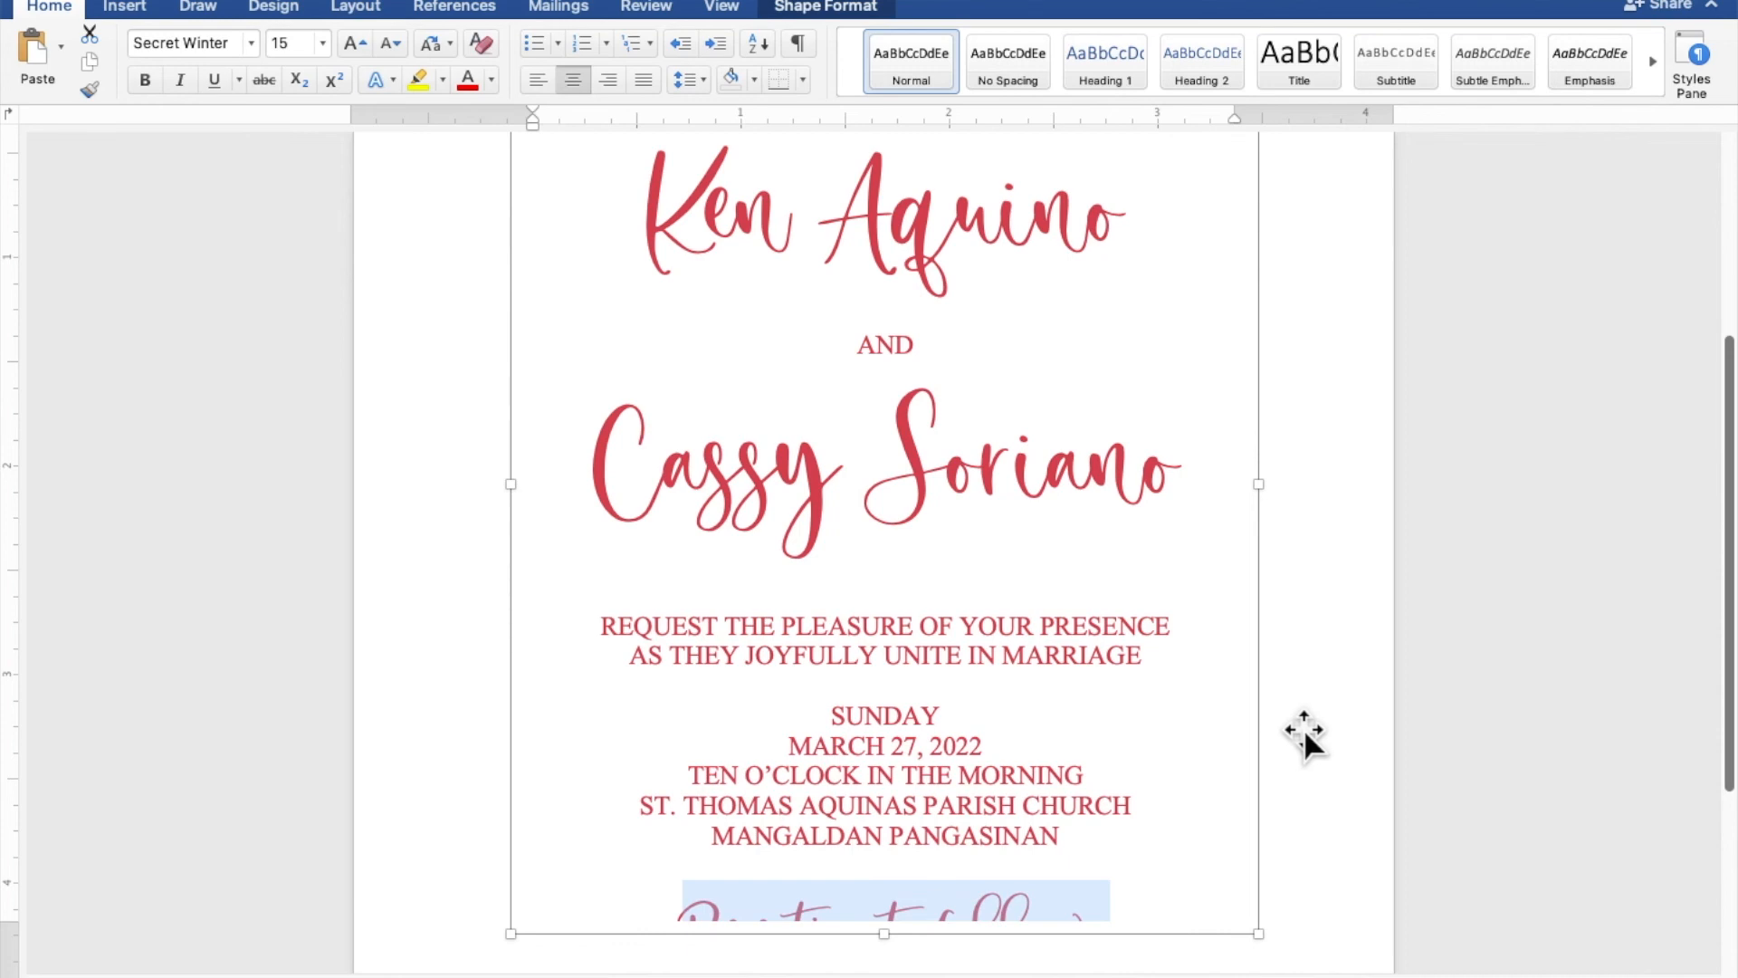
- Extend the text rectangle's lower edge to just above the bottom floral border so the whole closing line fits
scroll(1303, 728, "down", 5)
scroll(1303, 728, "down", 3)
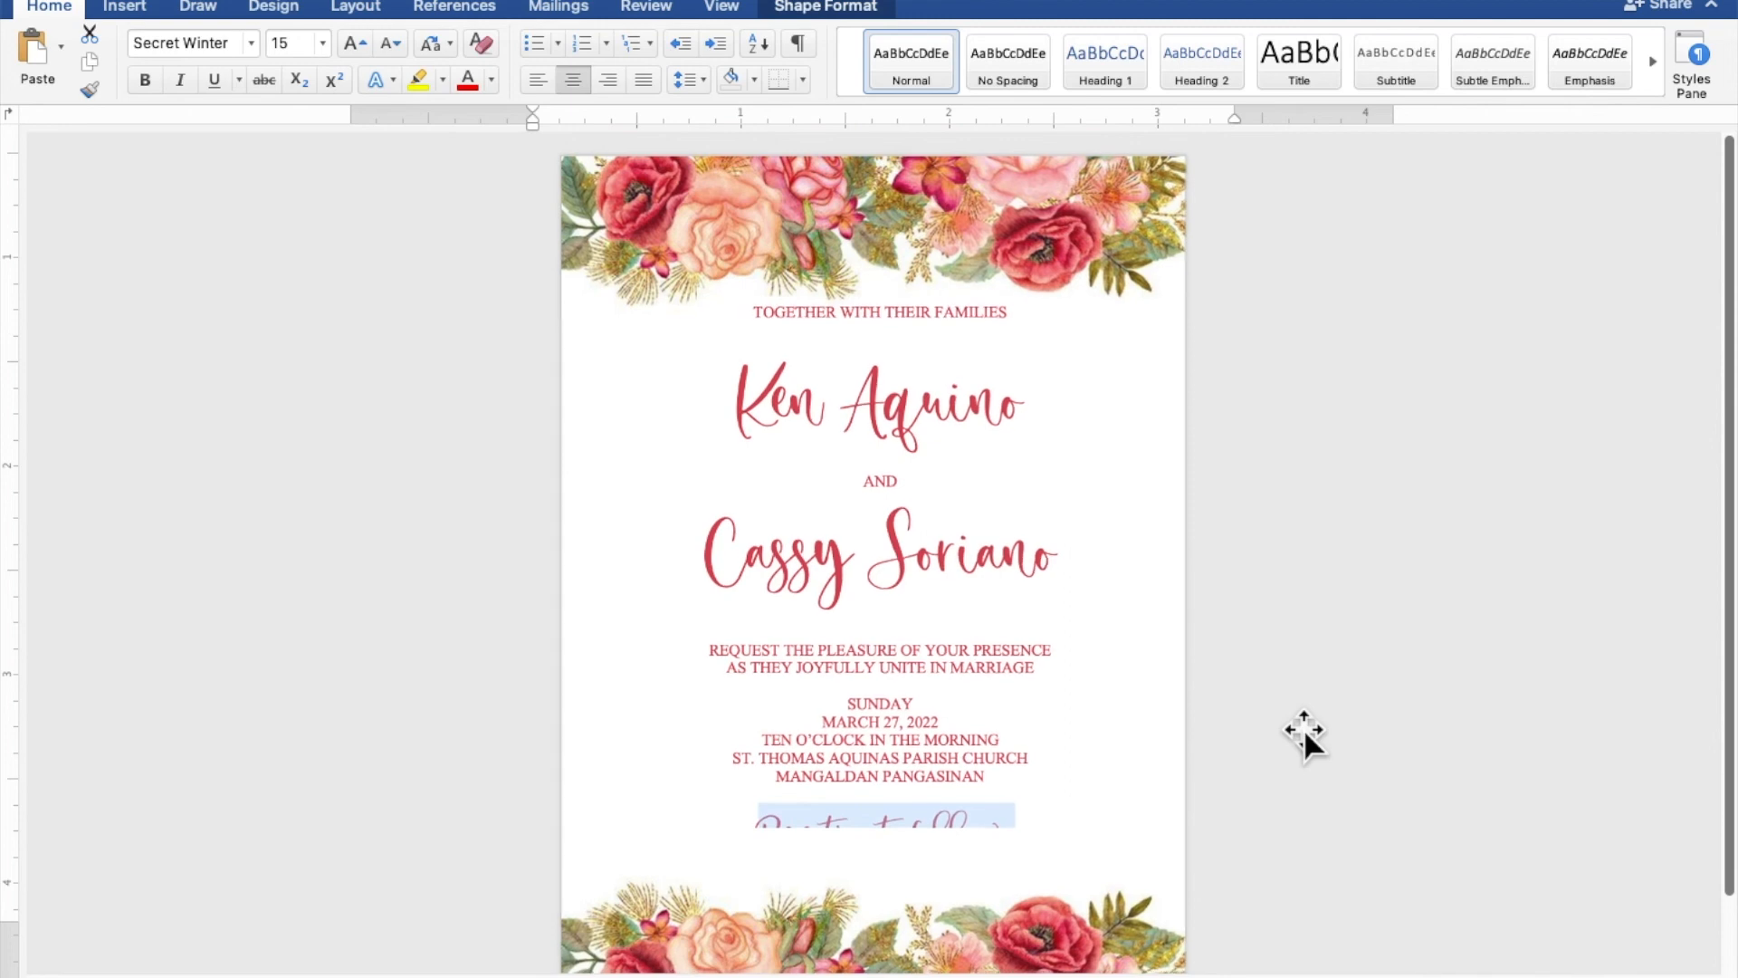
scroll(1303, 728, "down", 3)
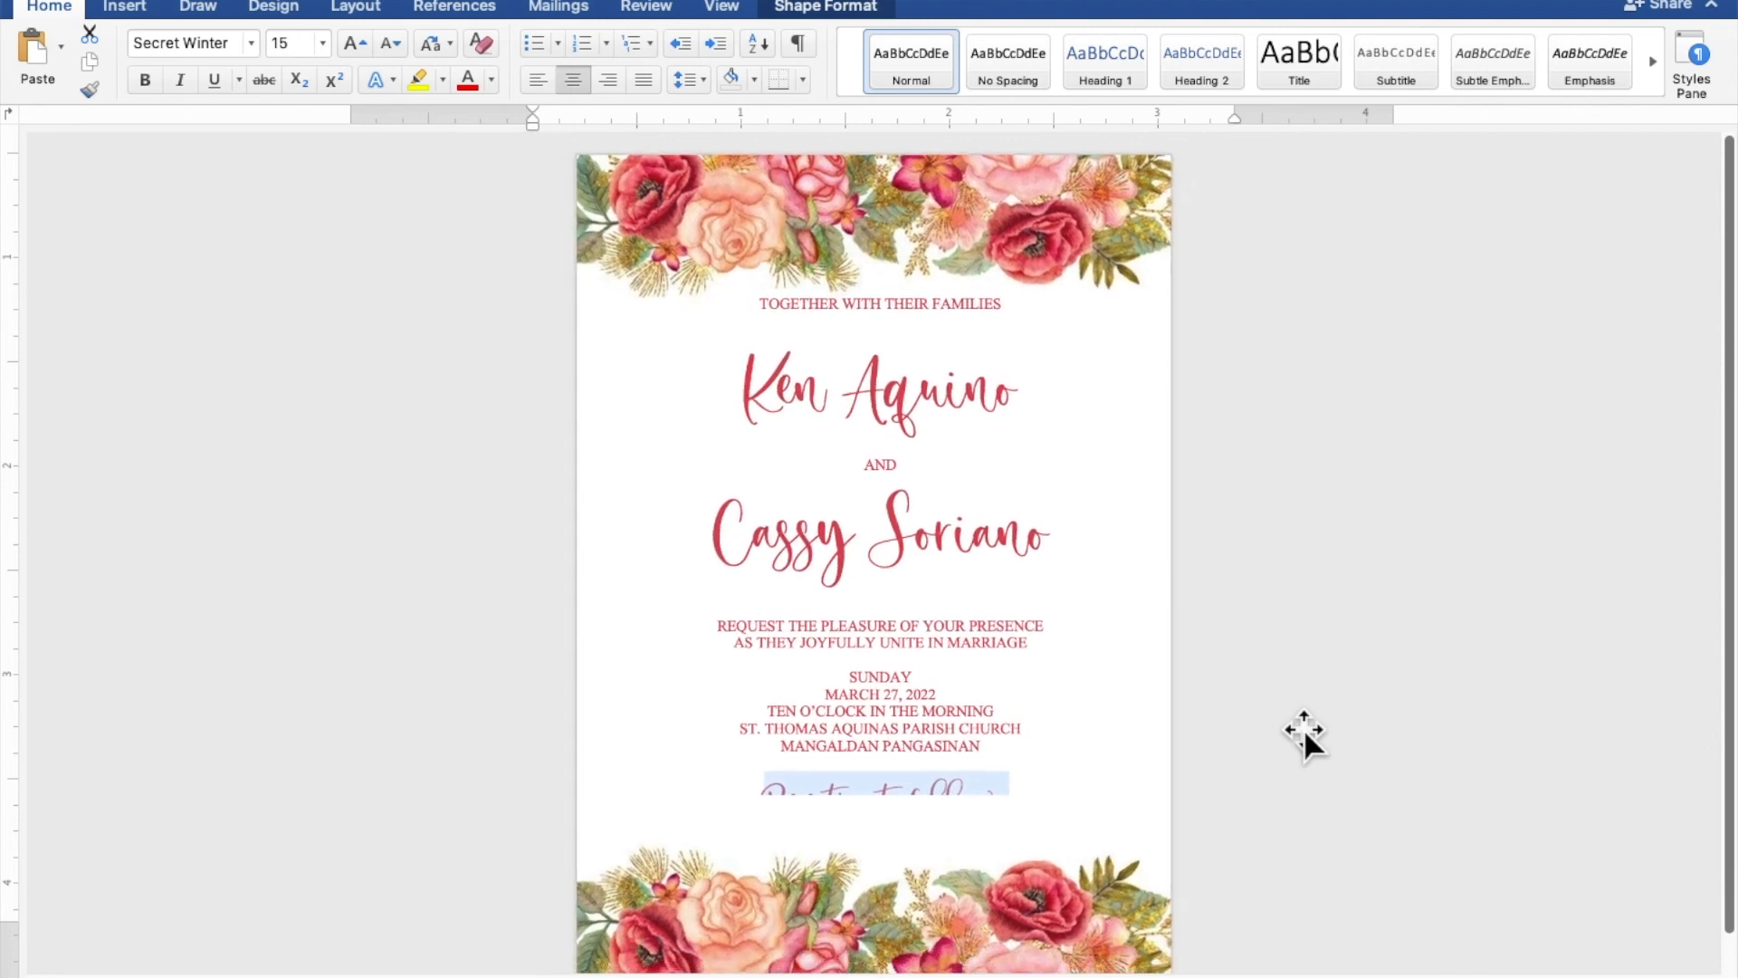
scroll(1303, 728, "down", 3)
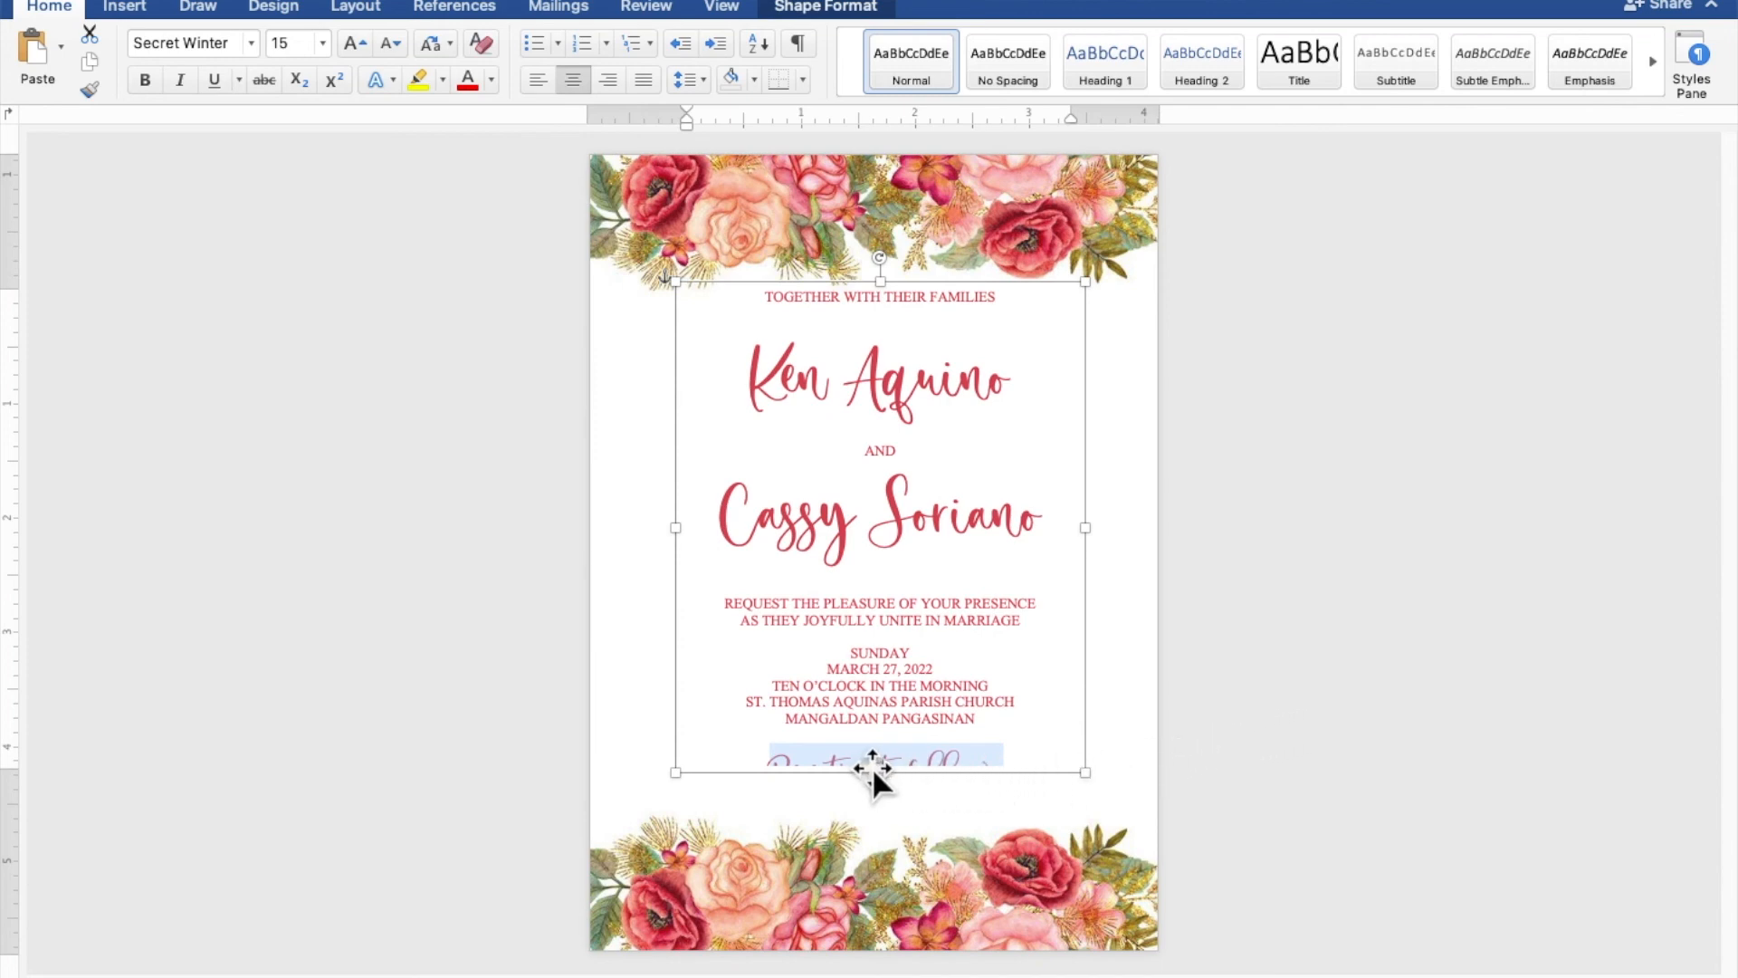
left_click_drag(884, 772, 885, 815)
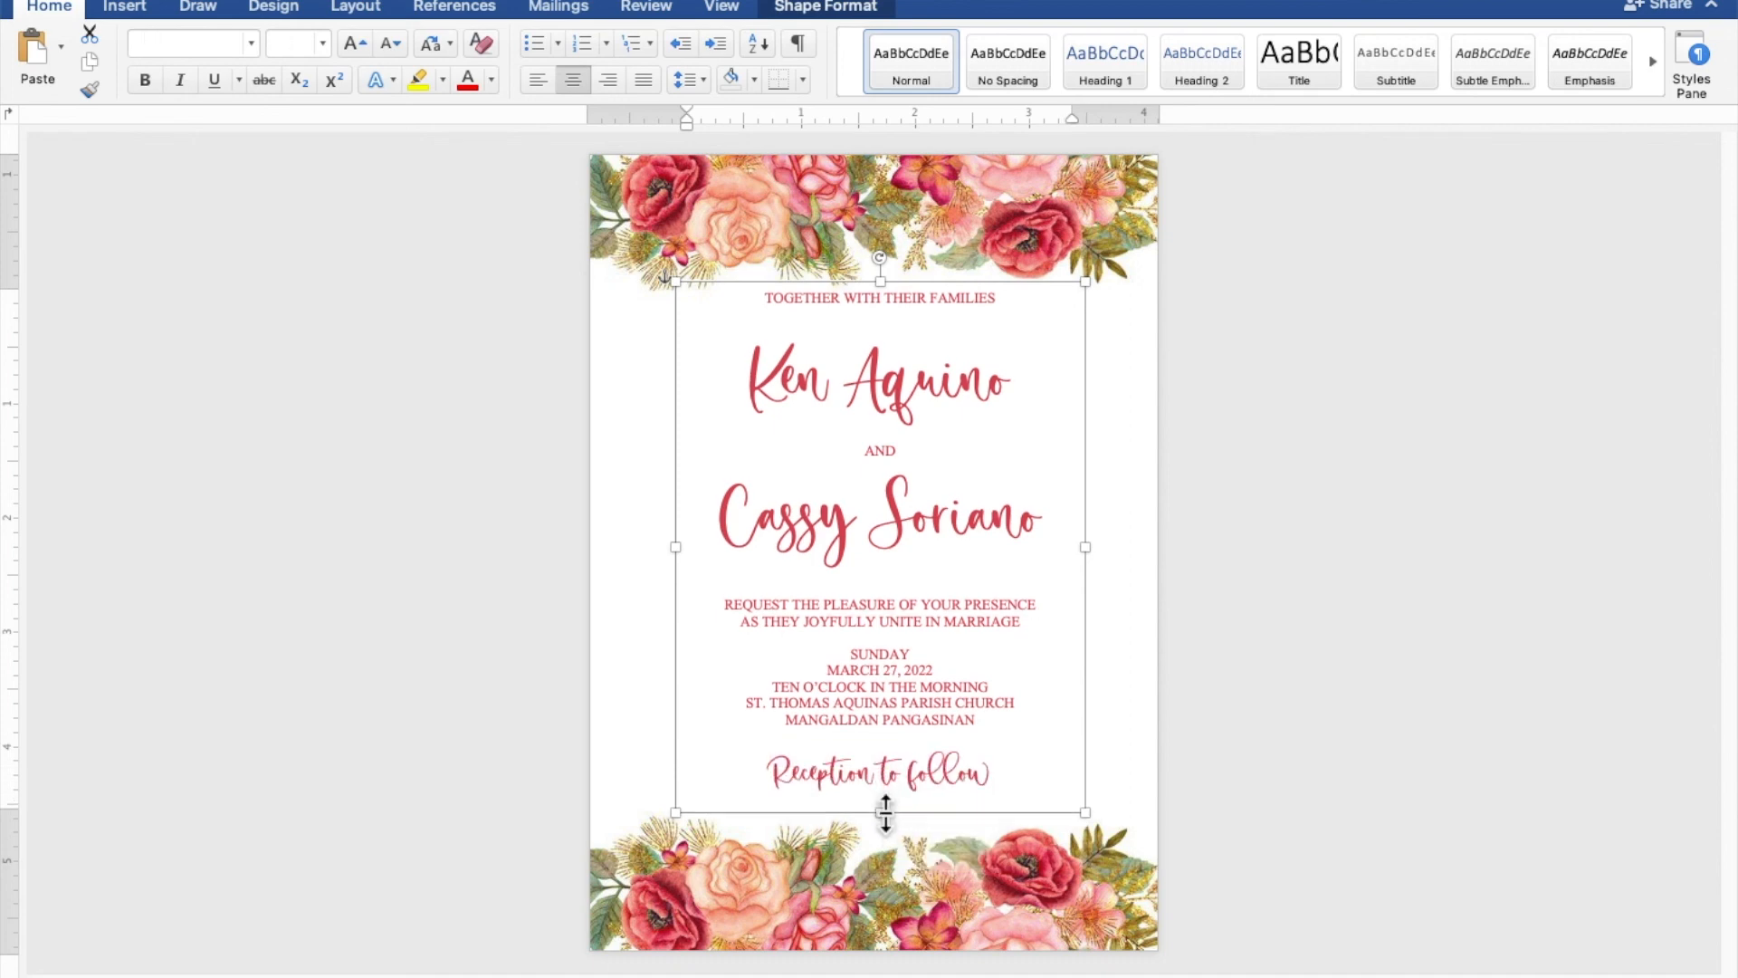
- Move the text rectangle slightly down and nudge it left to center the wording between the floral borders, then deselect it
left_click_drag(904, 802, 904, 817)
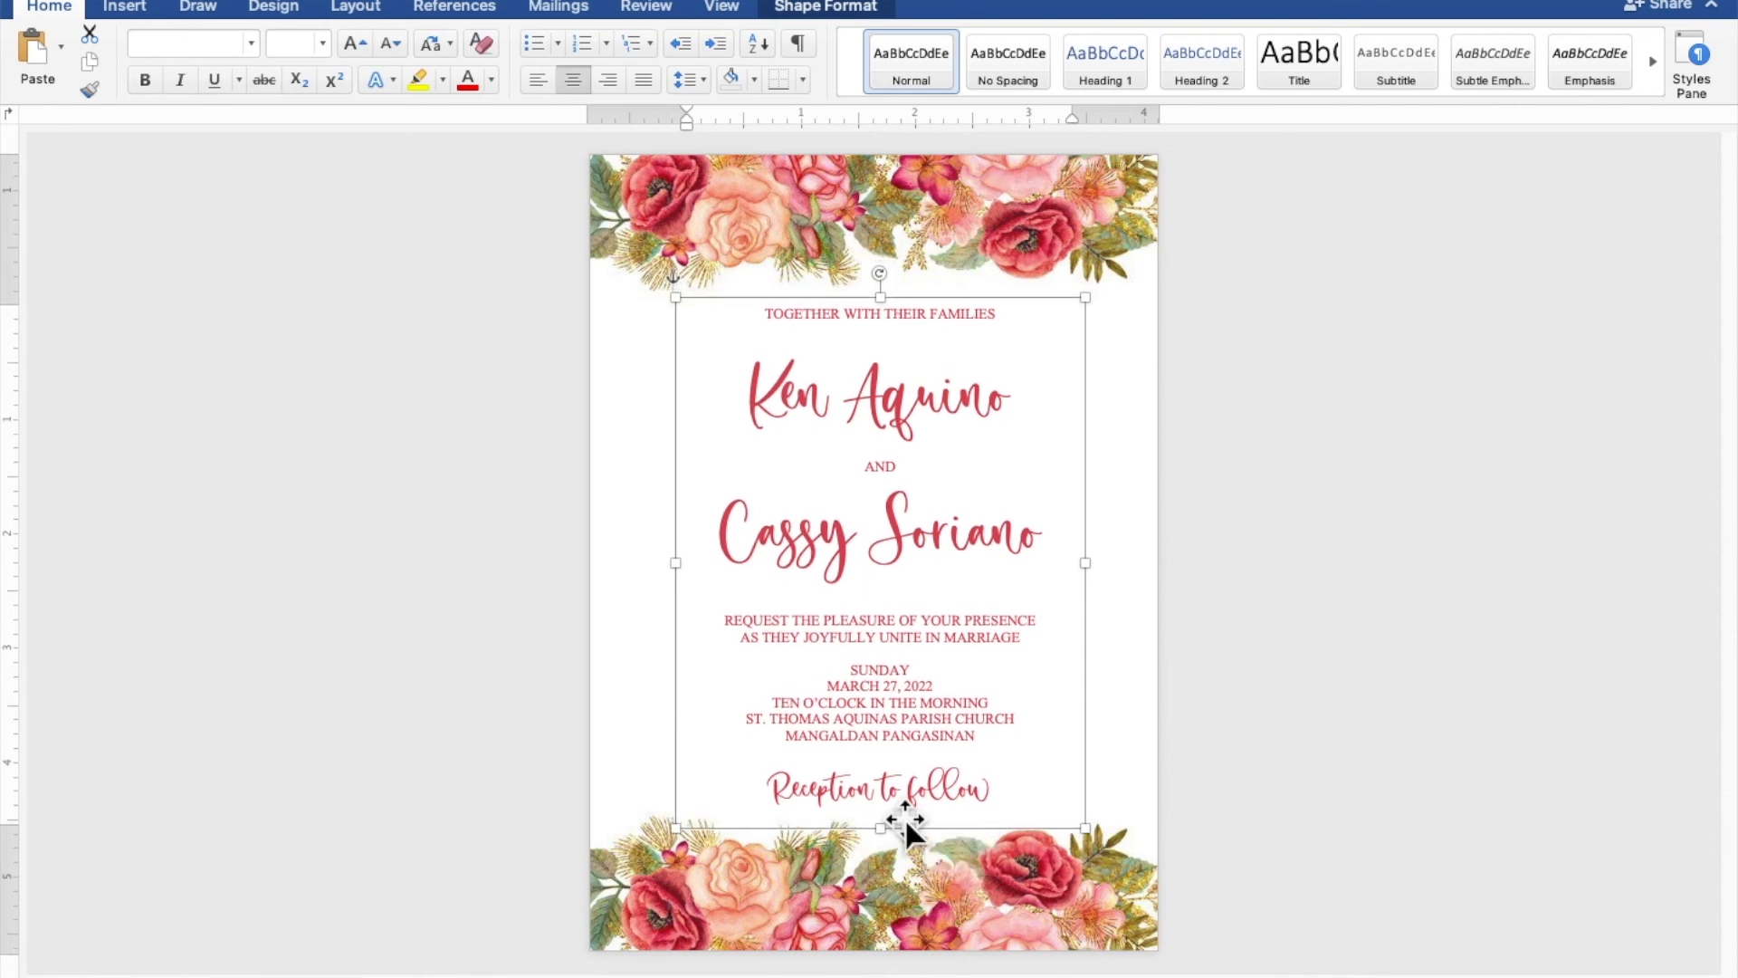
key("Left")
key("Left")
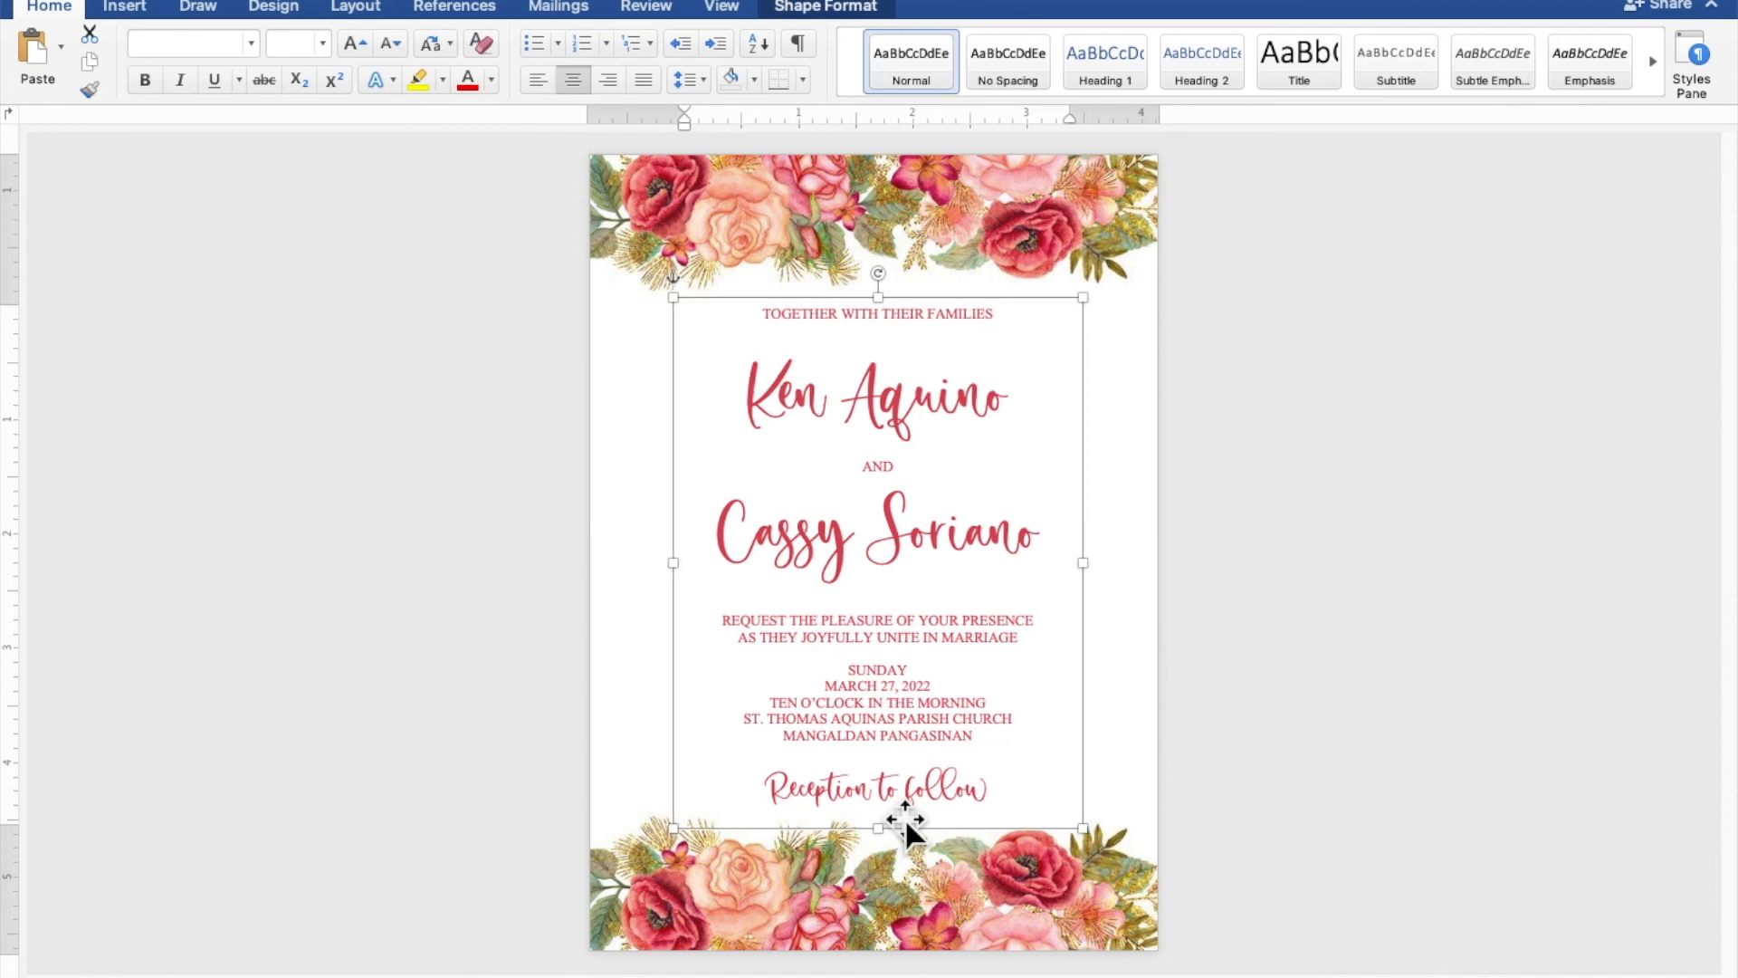
key("Left")
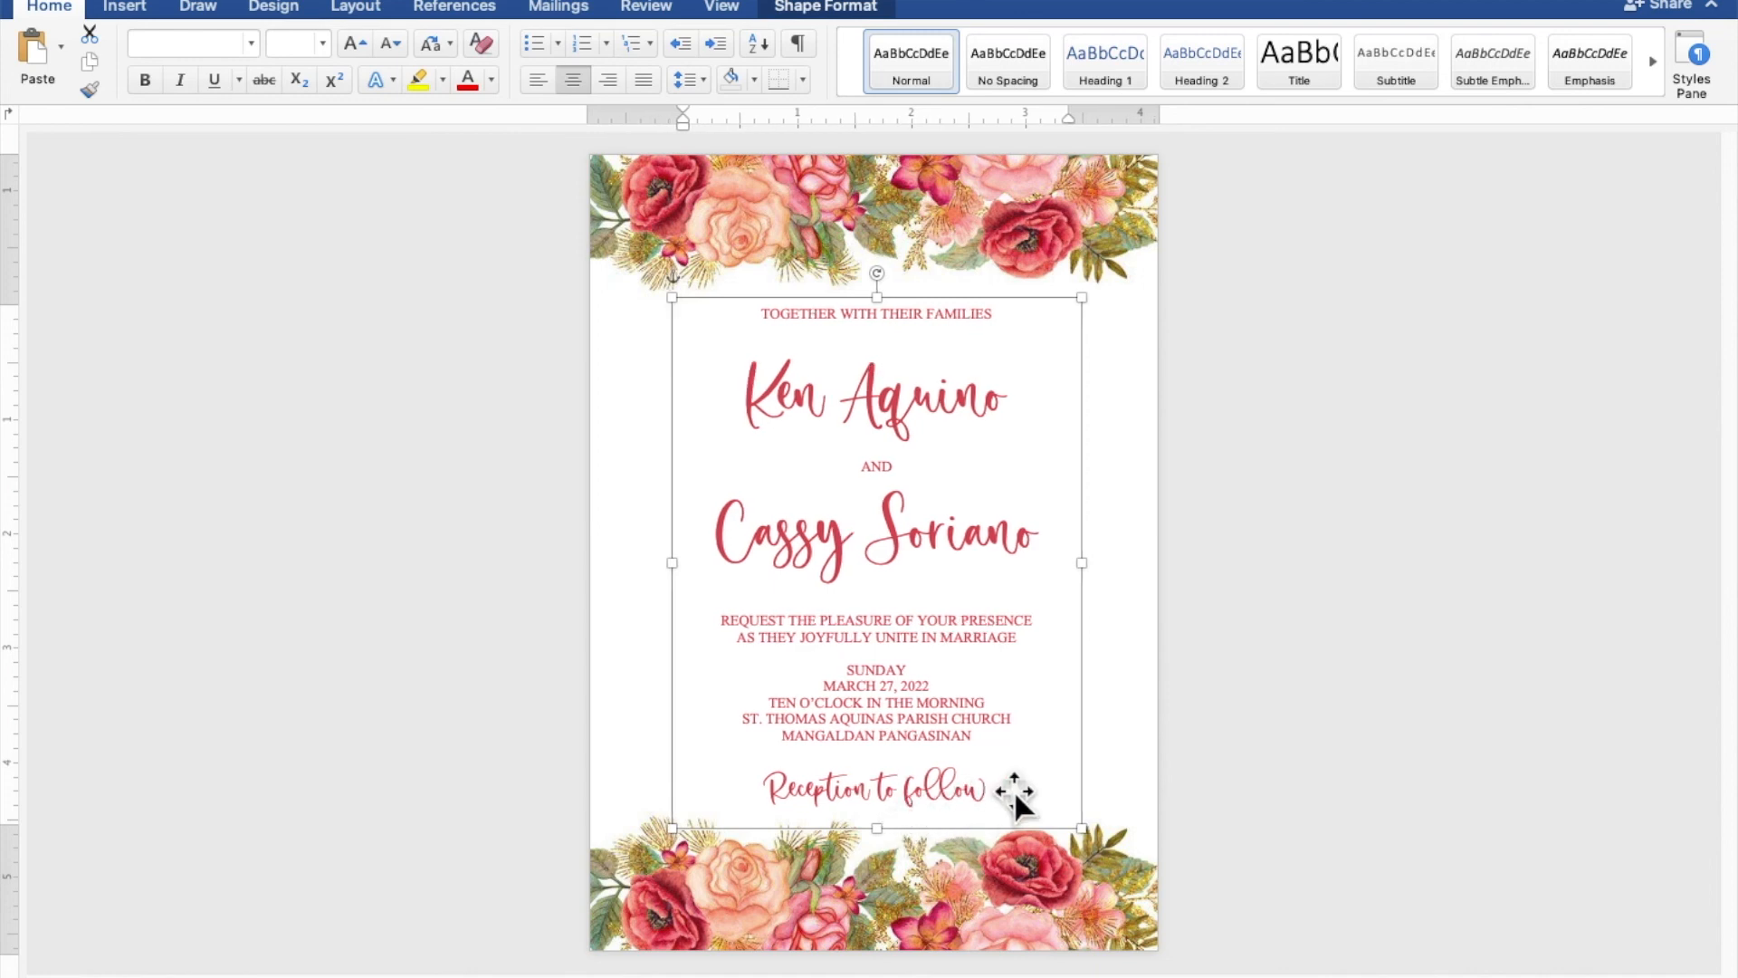
left_click(1460, 698)
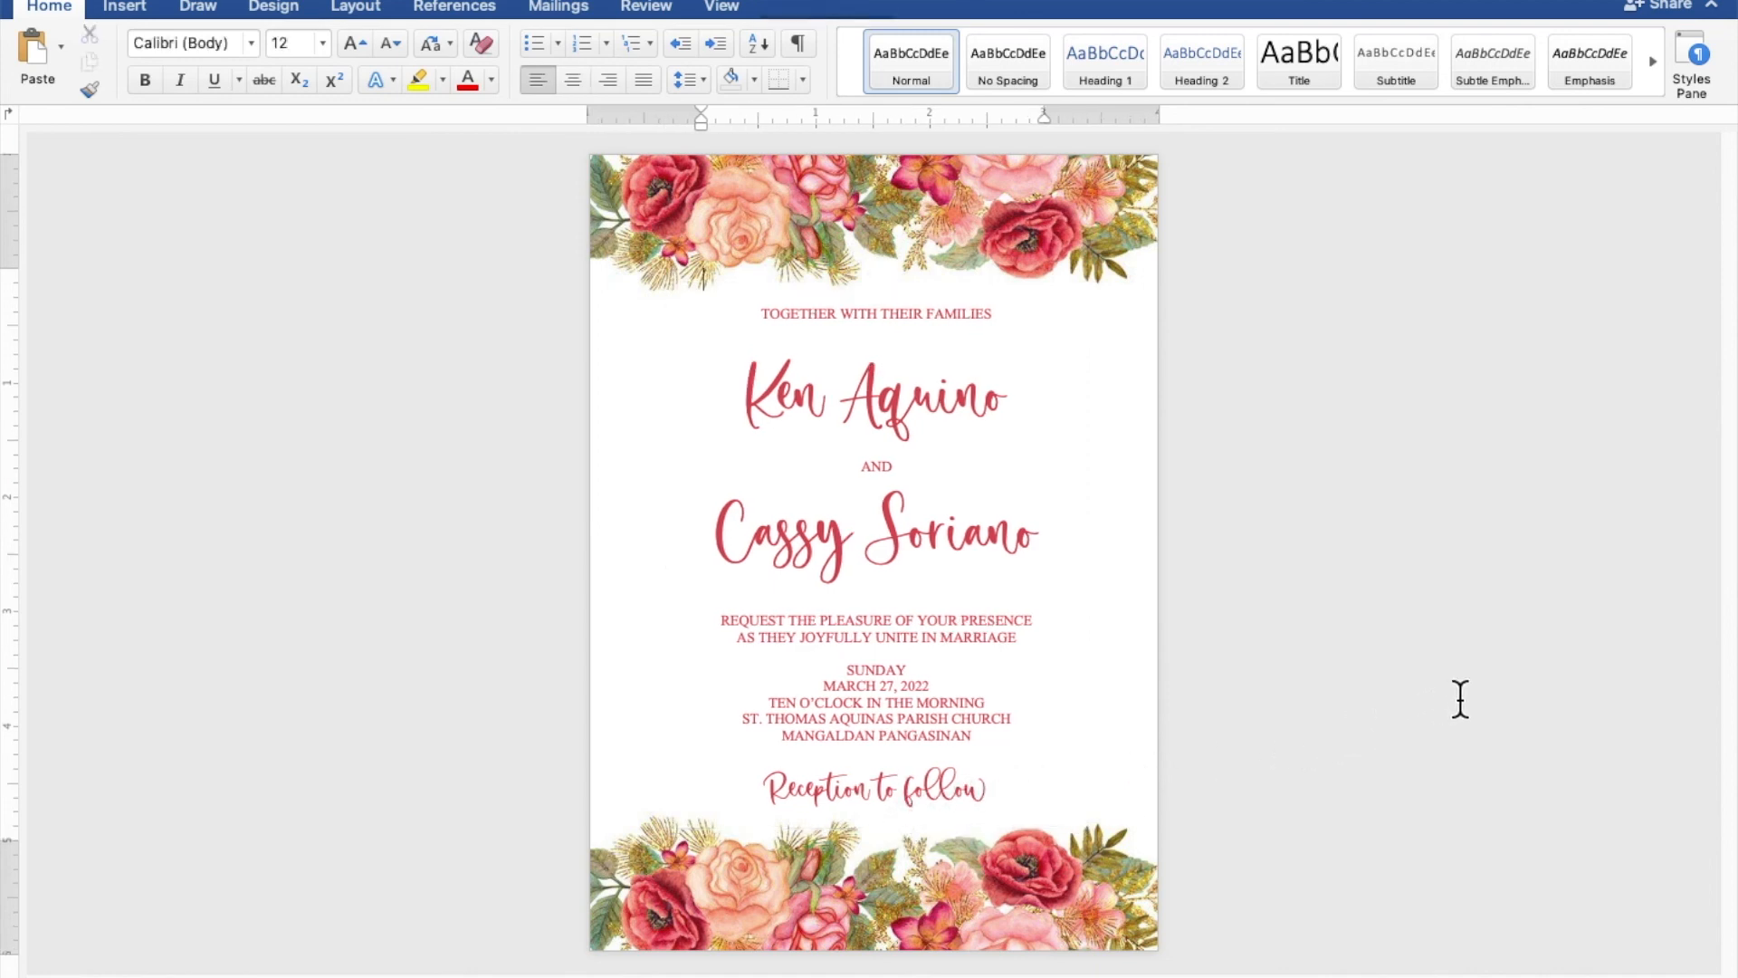